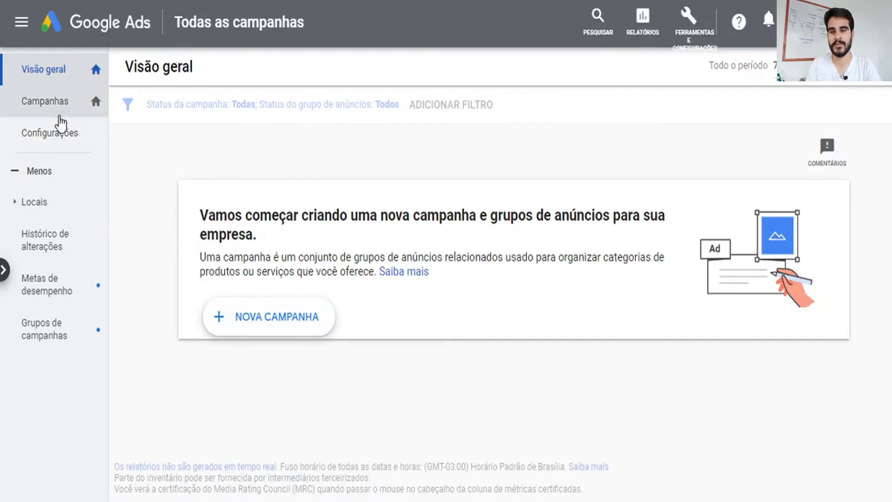
# Look over the campaigns page, the account overview and the available tools and settings
pyautogui.click(60, 122)
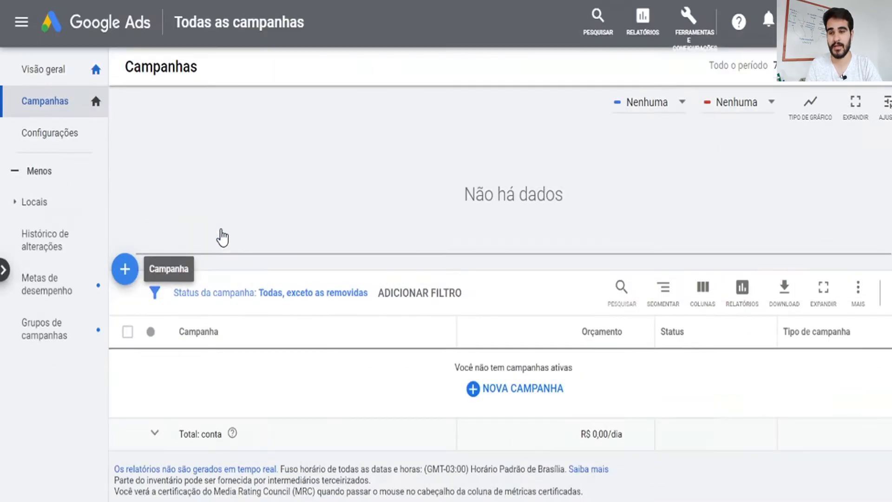
pyautogui.click(60, 67)
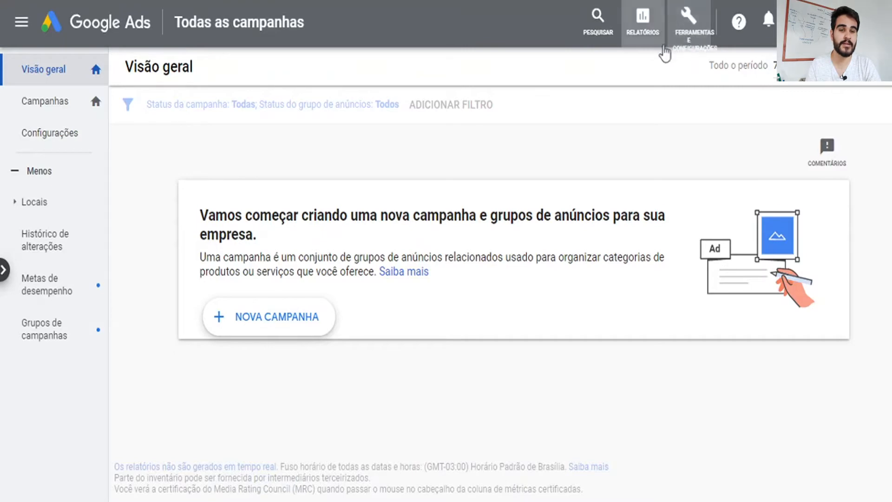
pyautogui.click(692, 40)
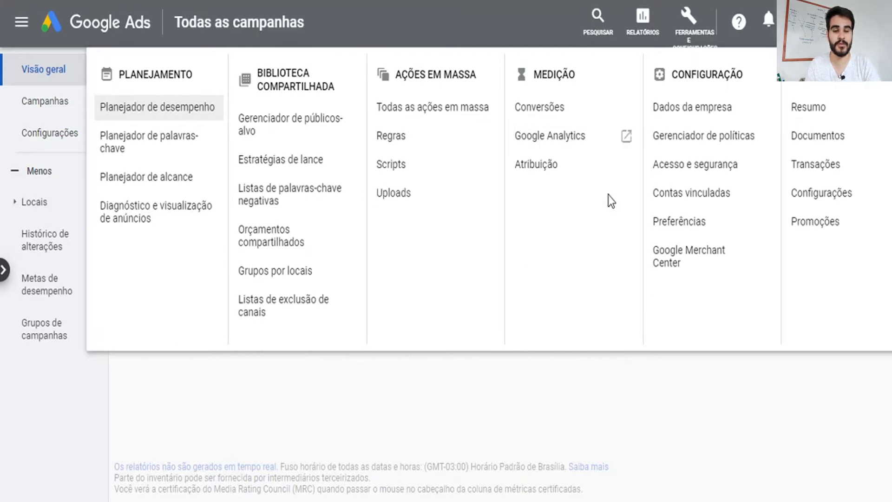
pyautogui.click(605, 467)
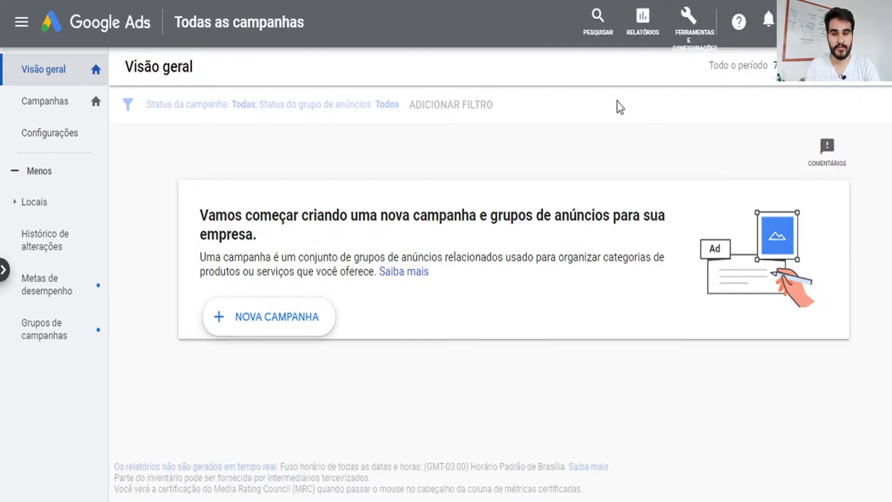
pyautogui.click(57, 70)
# Start a new campaign and choose to create it without a goal ("Criar uma campanha sem meta")
pyautogui.click(262, 314)
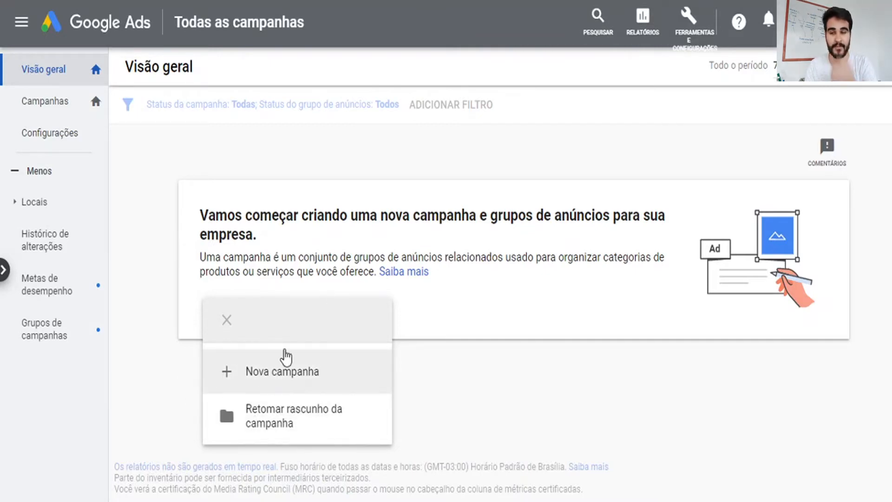
pyautogui.click(286, 357)
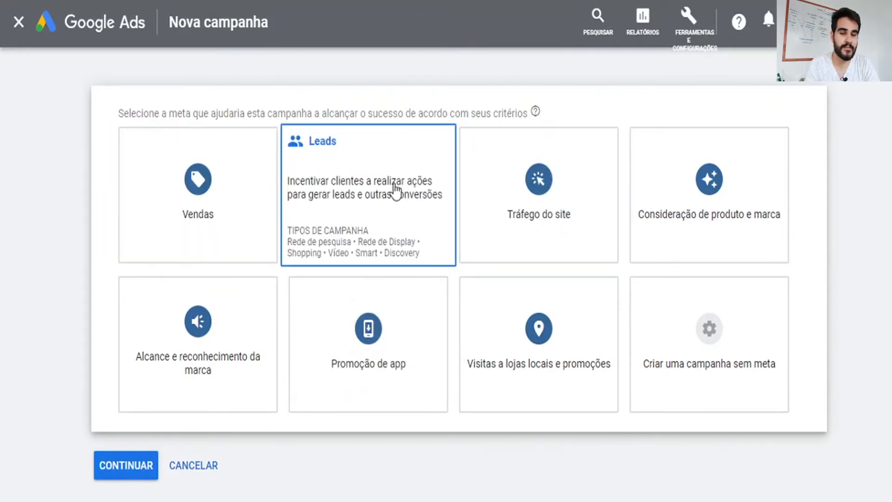
pyautogui.scroll(-1, 539, 264)
pyautogui.click(690, 336)
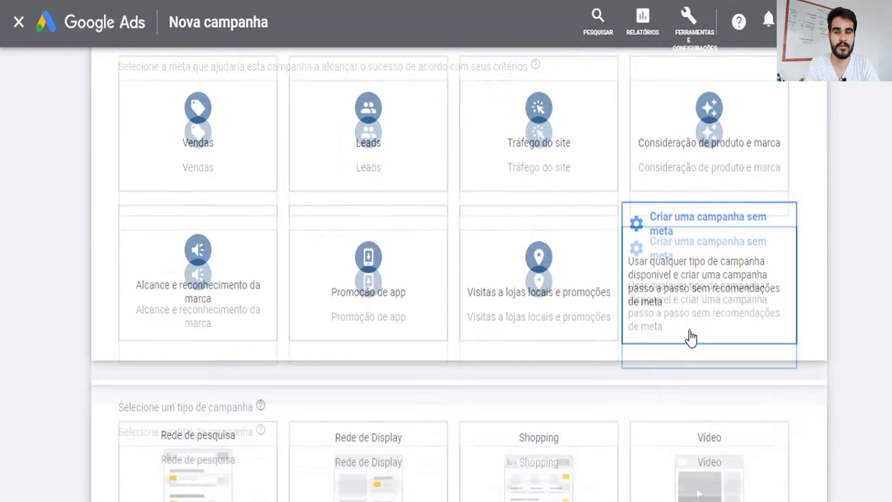
# Examine the campaign types offered for a campaign without a goal and compare them with the available goals
pyautogui.scroll(1, 691, 339)
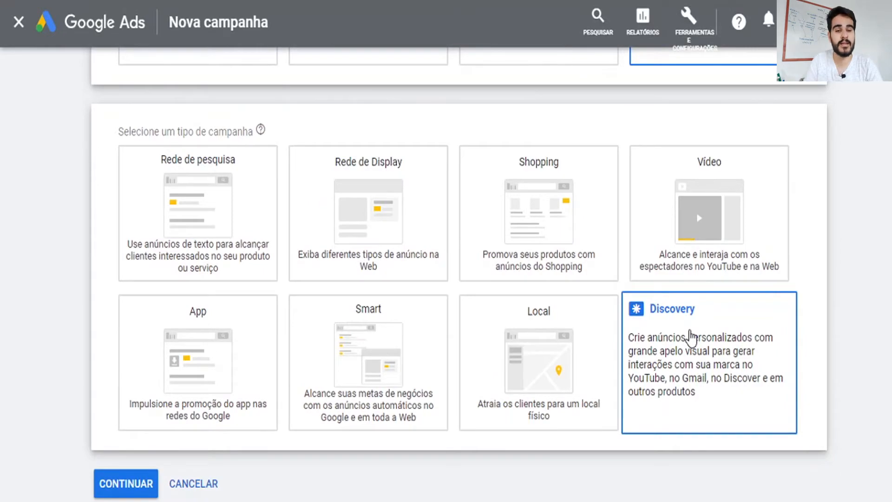
pyautogui.scroll(2, 690, 337)
pyautogui.scroll(4, 671, 386)
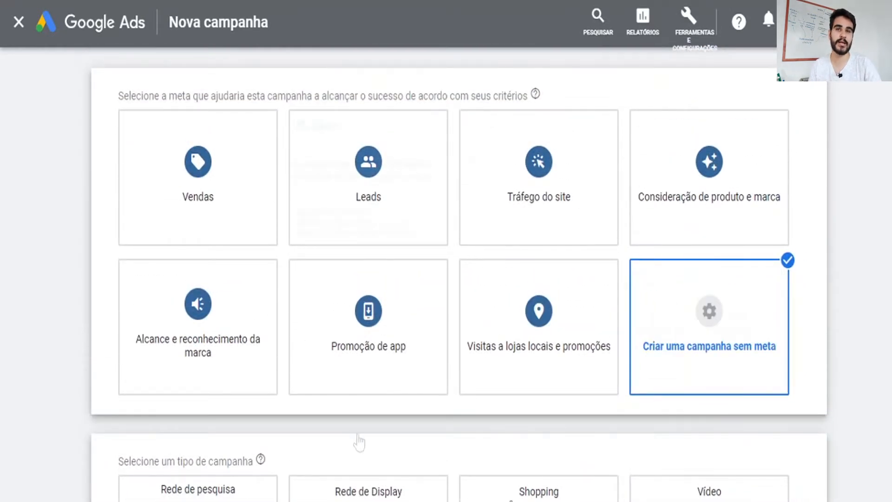
pyautogui.scroll(-1, 469, 331)
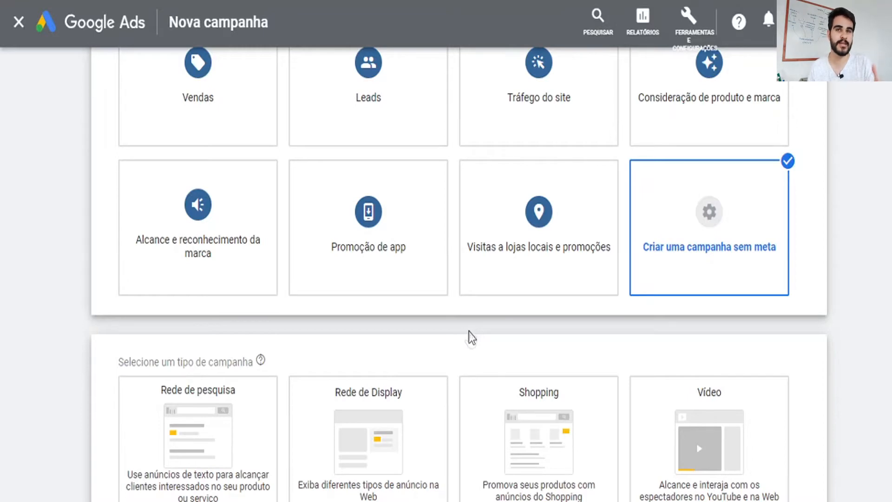
pyautogui.scroll(-4, 469, 331)
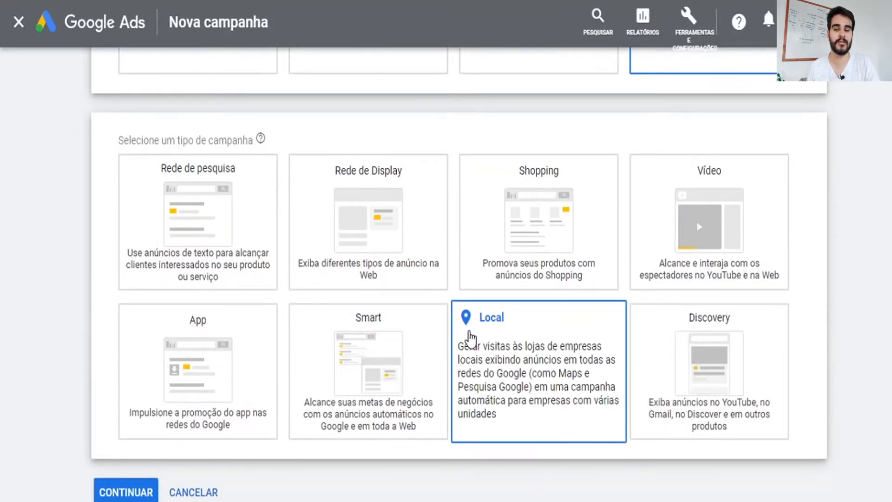
pyautogui.scroll(5, 542, 312)
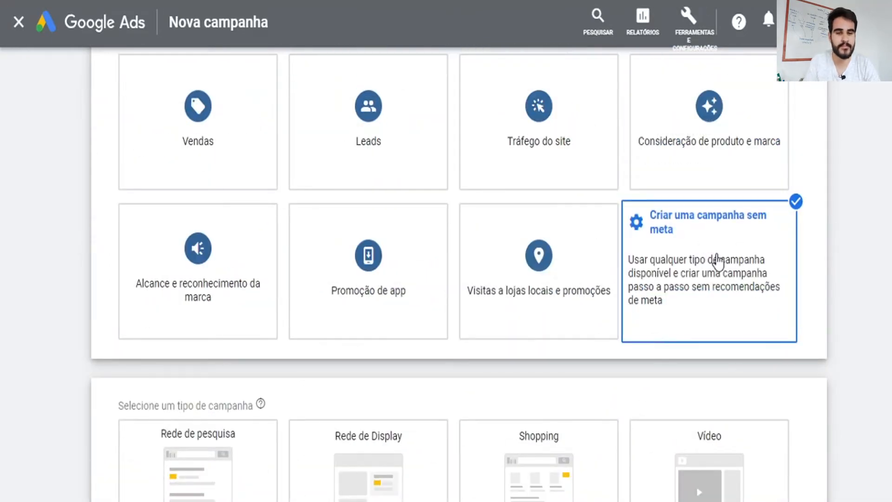
pyautogui.scroll(-6, 717, 259)
pyautogui.scroll(3, 650, 195)
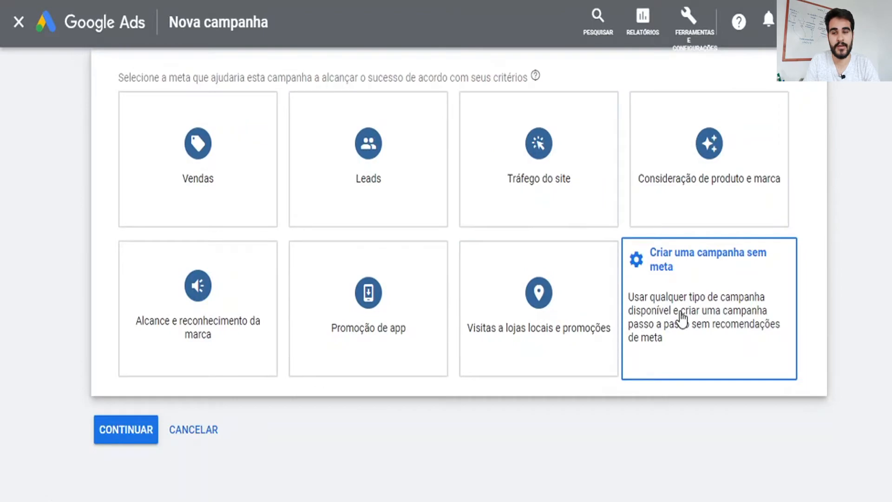
# Select the no-goal option with the "Rede de pesquisa" campaign type, and start a new campaign instead of resuming the saved draft
pyautogui.click(677, 324)
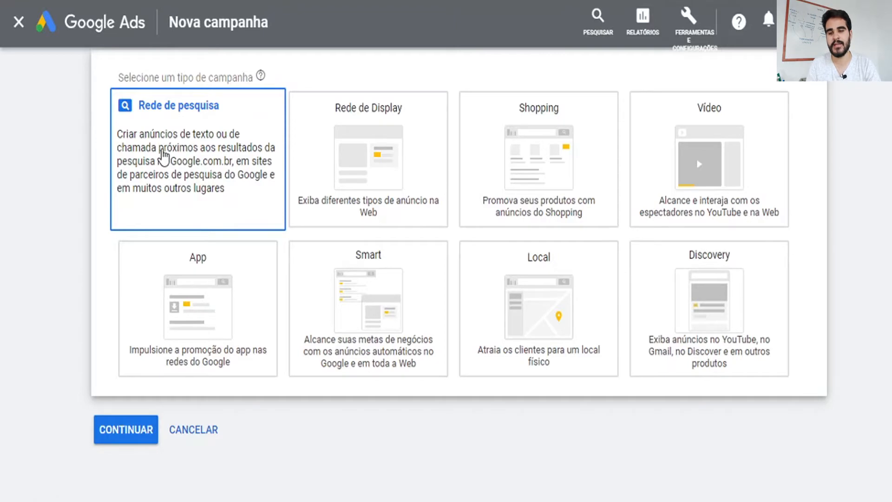
pyautogui.click(164, 157)
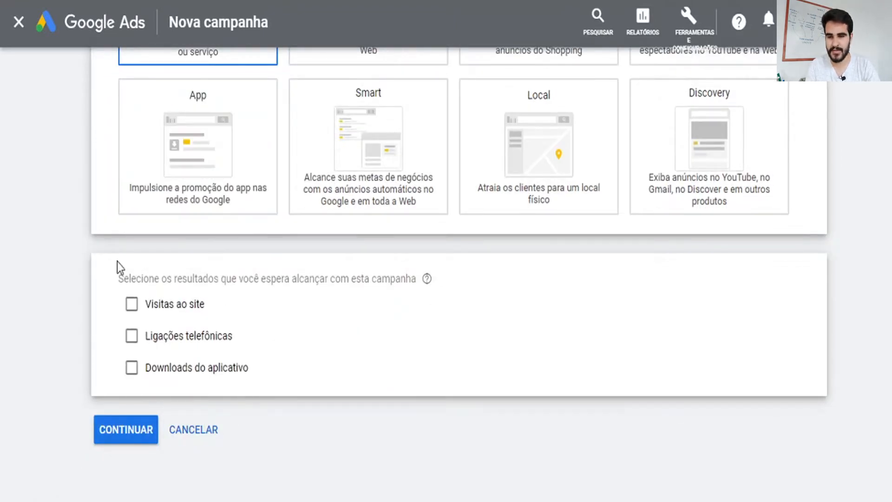
pyautogui.moveTo(123, 279); pyautogui.dragTo(430, 281)
pyautogui.click(427, 279)
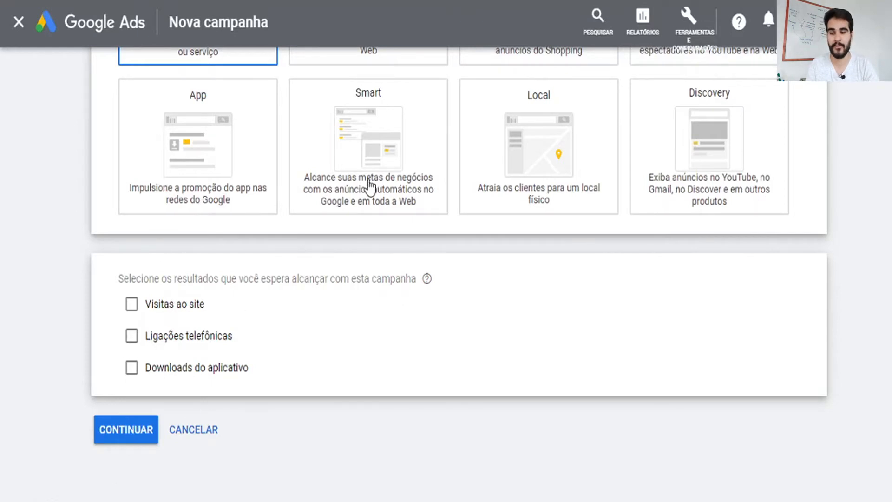
pyautogui.click(105, 428)
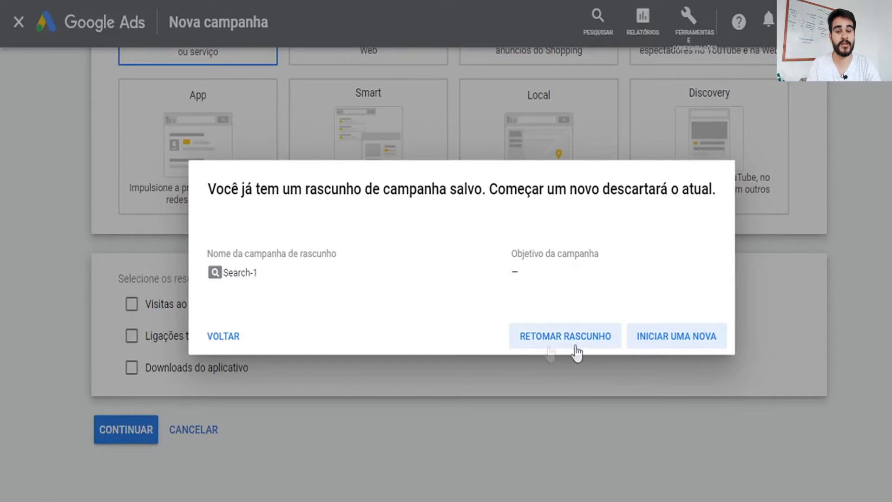
pyautogui.click(693, 335)
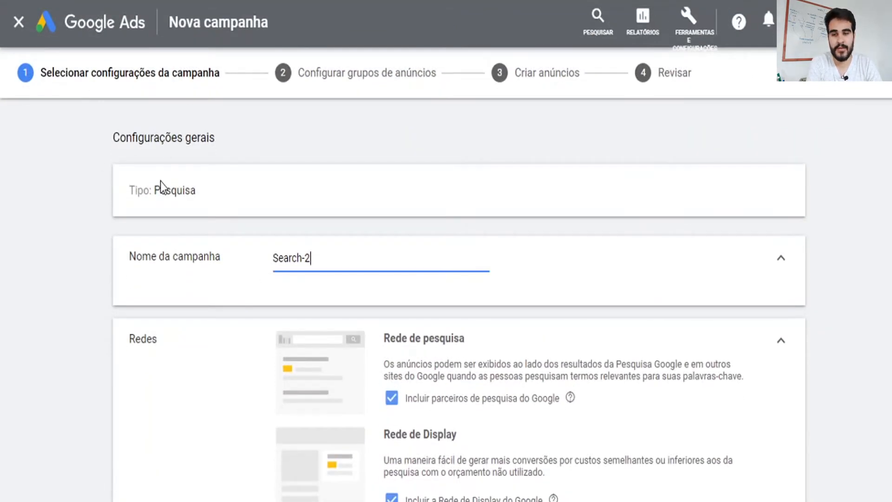
# Replace the default campaign name with "[07.05.21] [Campanha de Gestão de Tráfego"
pyautogui.tripleClick(144, 189)
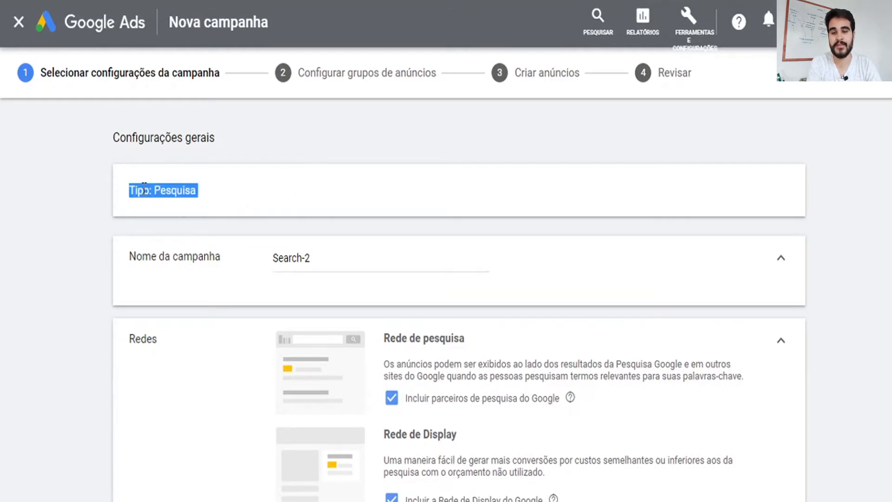
pyautogui.tripleClick(321, 253)
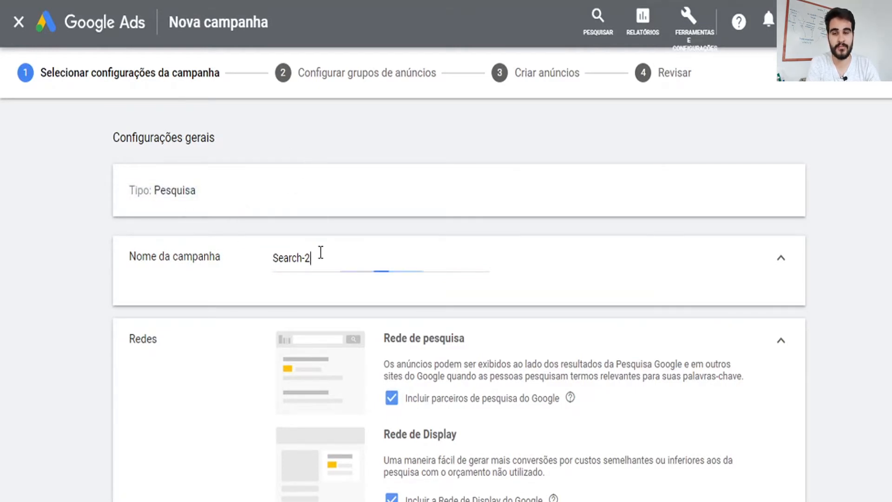
pyautogui.press('BackSpace')
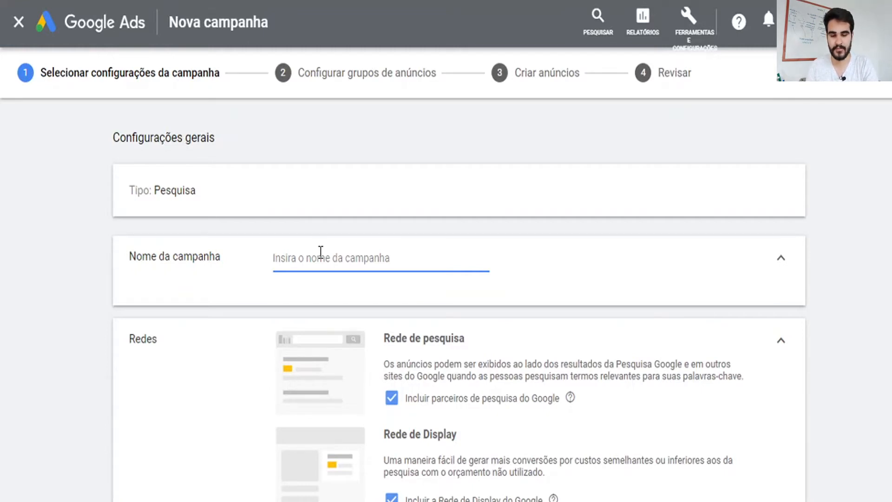
pyautogui.write('[07')
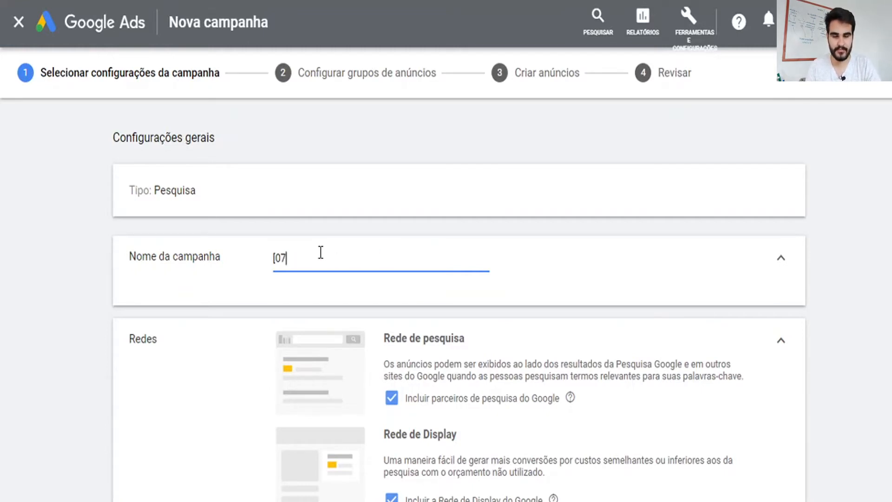
pyautogui.write('.04')
pyautogui.press('BackSpace')
pyautogui.write('5')
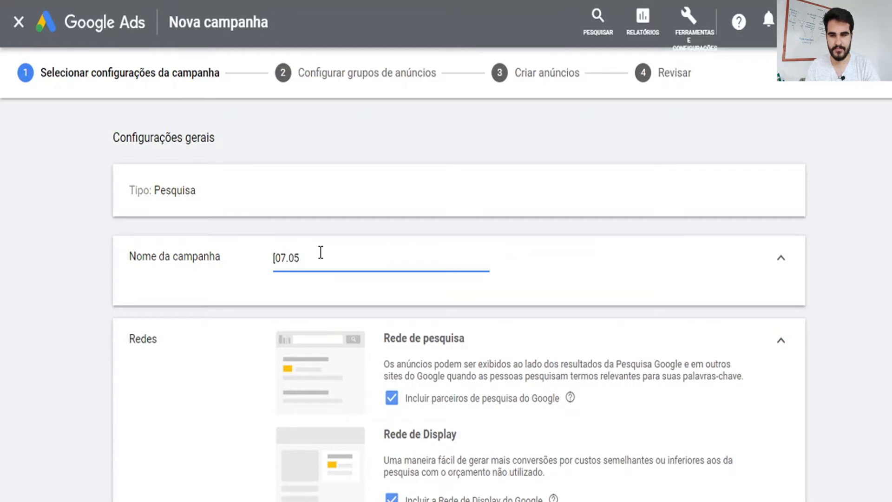
pyautogui.write('.21')
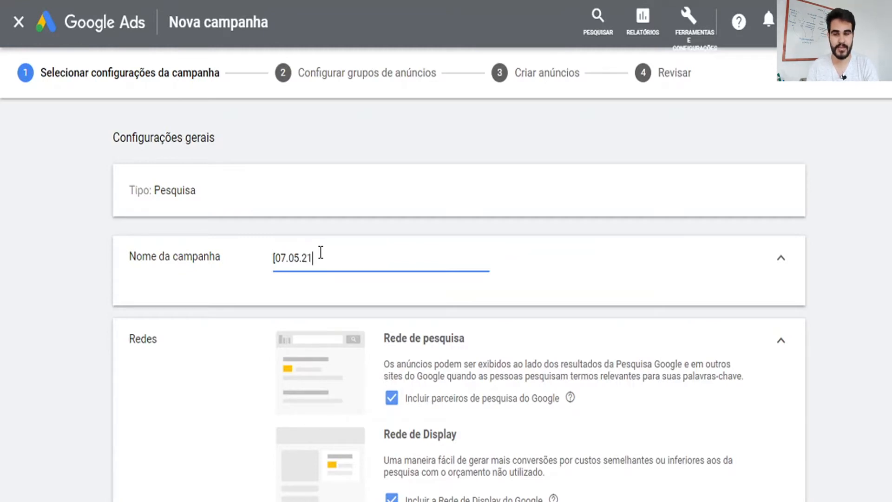
pyautogui.write('] [')
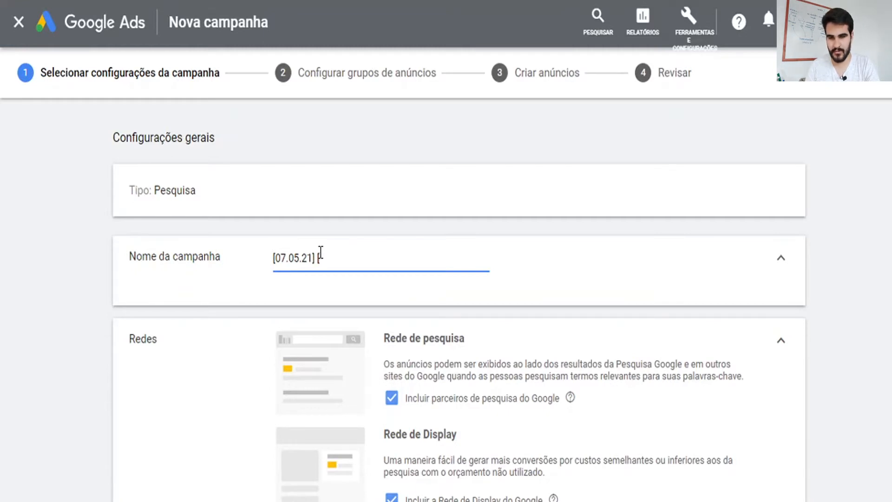
pyautogui.write('RAMPAN')
pyautogui.press('BackSpace')
pyautogui.press('BackSpace')
pyautogui.press('BackSpace')
pyautogui.press('BackSpace')
pyautogui.press('BackSpace')
pyautogui.press('BackSpace')
pyautogui.write('campa')
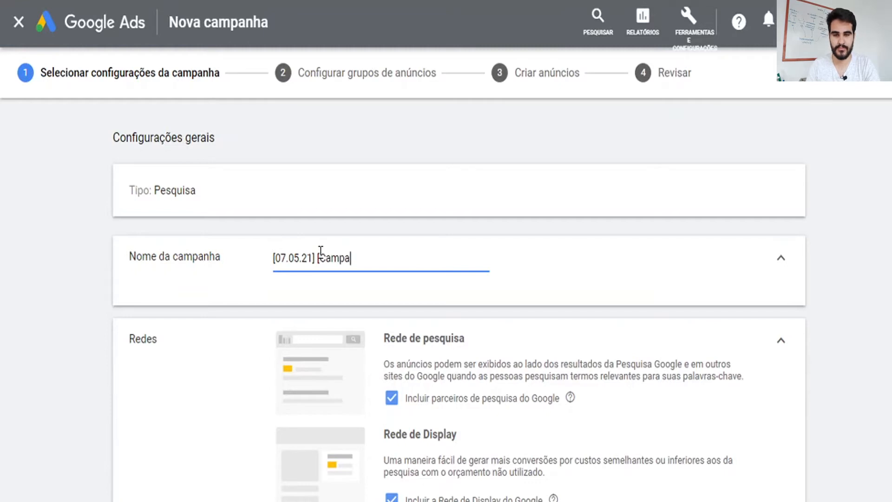
pyautogui.write('nha de Gestão d')
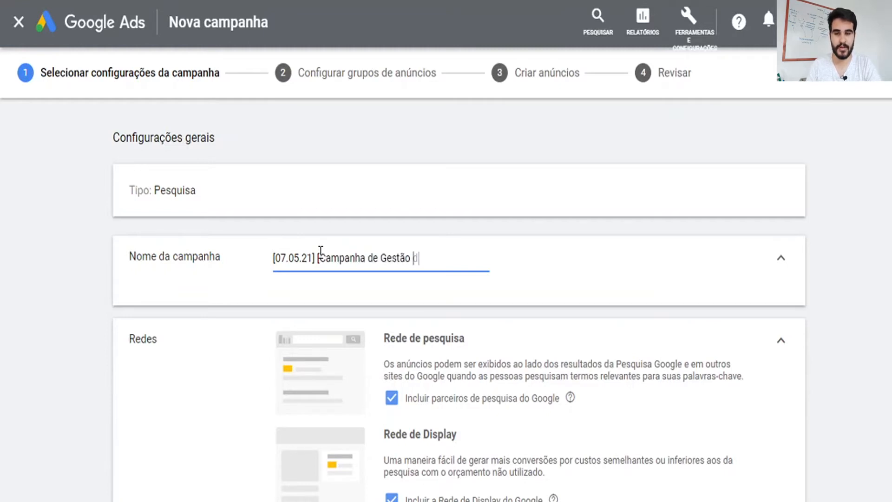
pyautogui.write('e Tráfego')
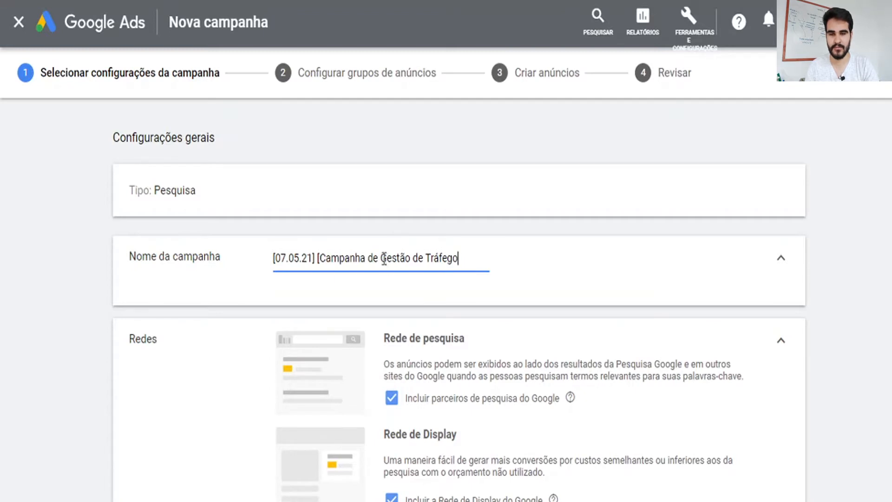
# Reword the campaign name to "[07.05.21] [Campanha - Serviço Gestão de Tráfego]"
pyautogui.press('BackSpace')
pyautogui.press('BackSpace')
pyautogui.write('- Serviço')
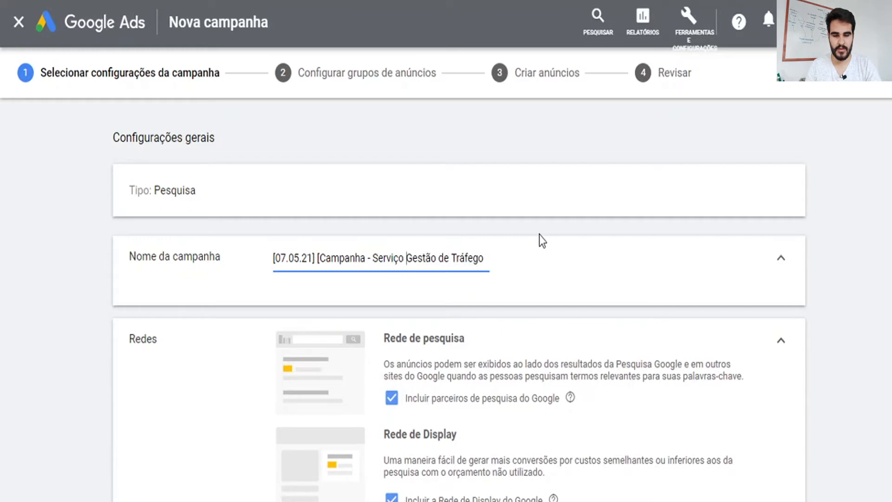
pyautogui.click(483, 258)
pyautogui.write(']')
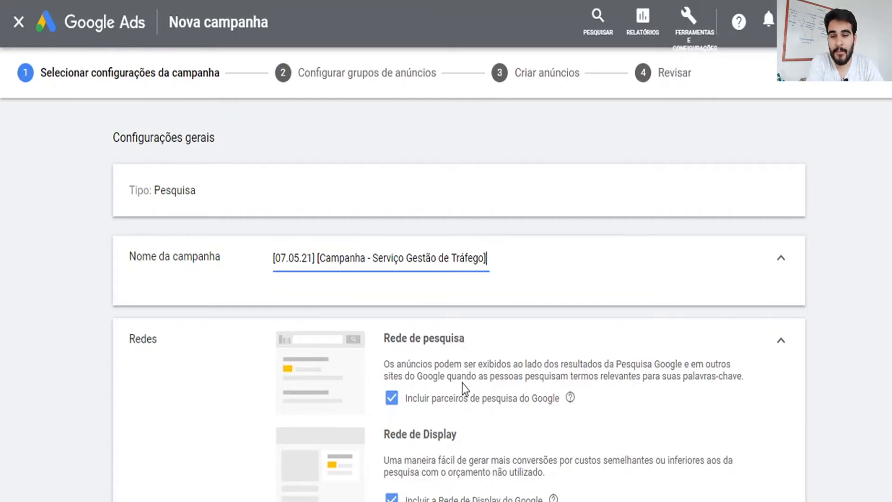
# Exclude both the Google search partners and the Google Display Network from the campaign's networks
pyautogui.scroll(-2, 463, 388)
pyautogui.scroll(-1, 302, 225)
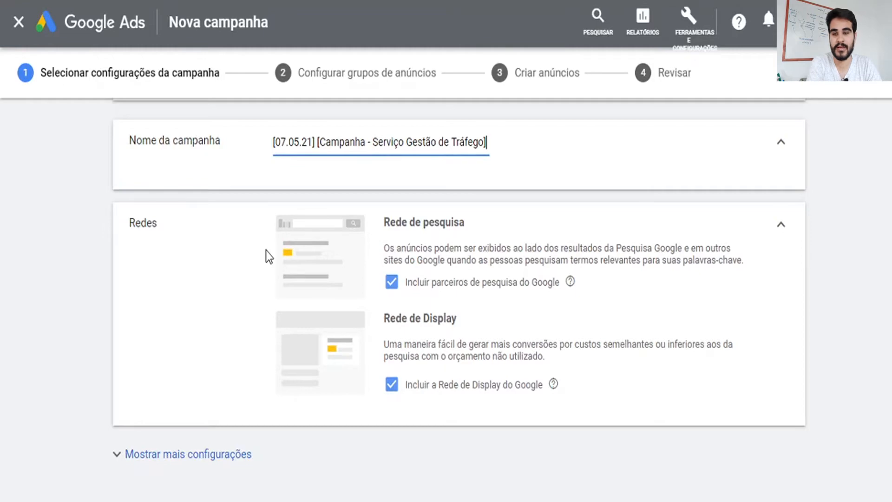
pyautogui.scroll(1, 253, 296)
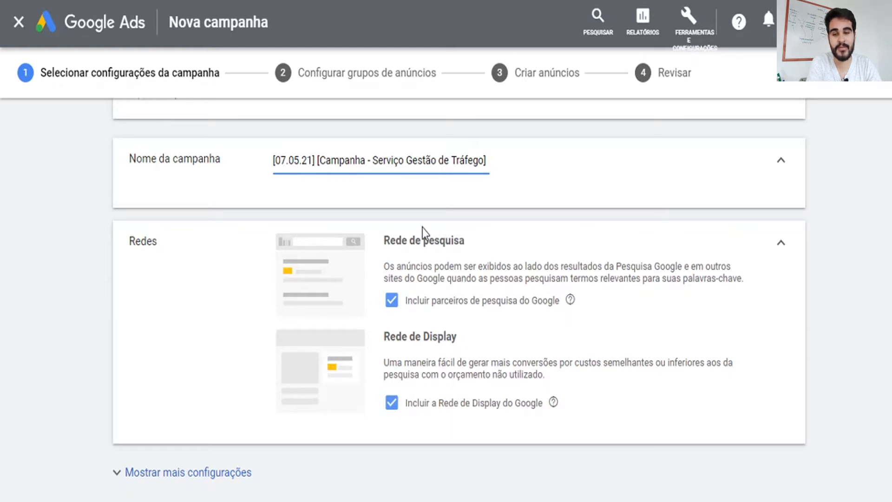
pyautogui.click(387, 312)
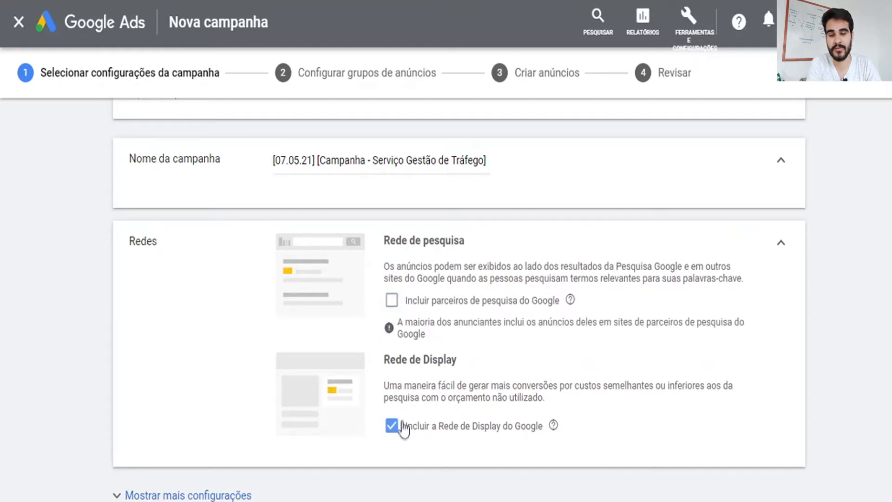
pyautogui.click(402, 426)
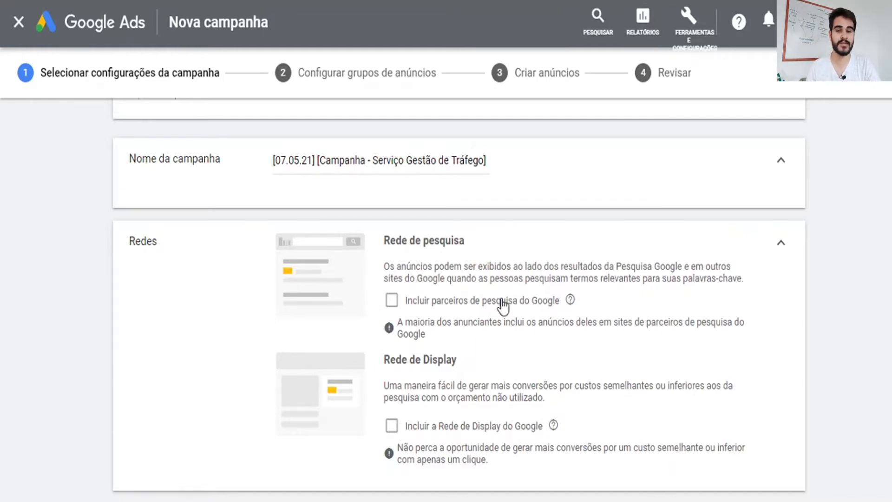
# Include the Google search partners in the campaign's networks again
pyautogui.scroll(5, 502, 299)
pyautogui.moveTo(331, 304); pyautogui.dragTo(638, 301)
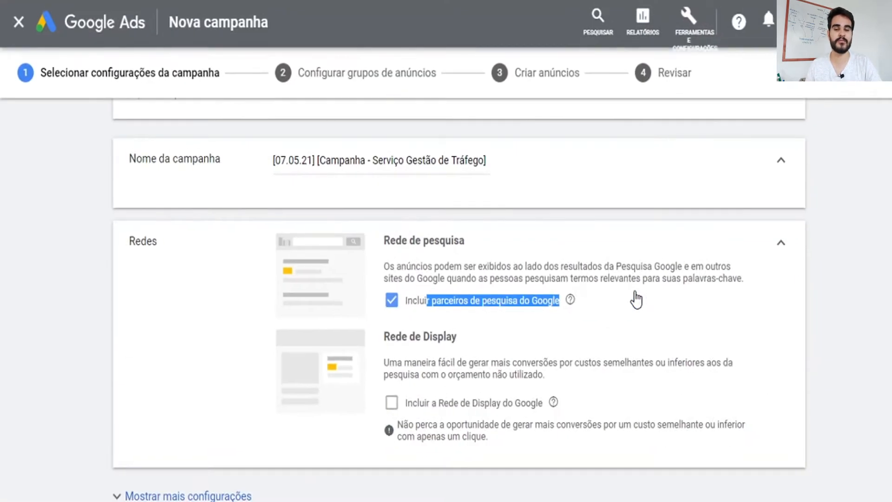
# Exclude the Google search partners from the campaign's networks and expand the start and end dates among the additional settings
pyautogui.click(516, 302)
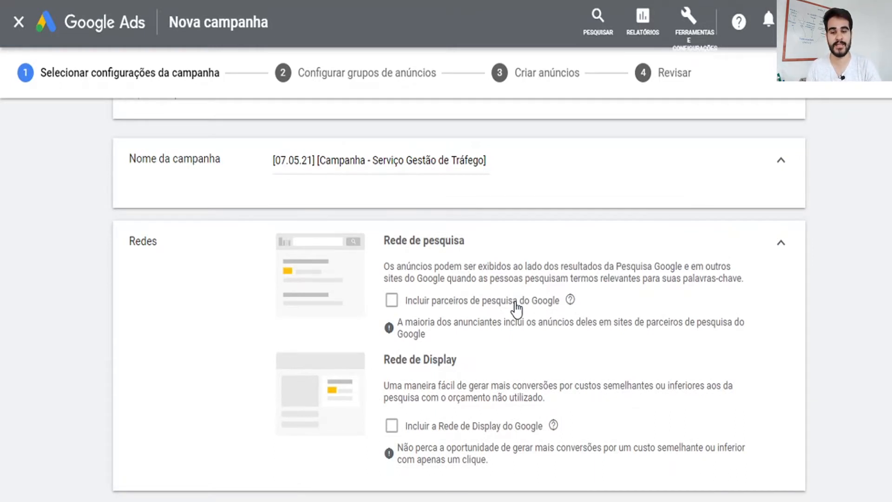
pyautogui.scroll(-5, 515, 308)
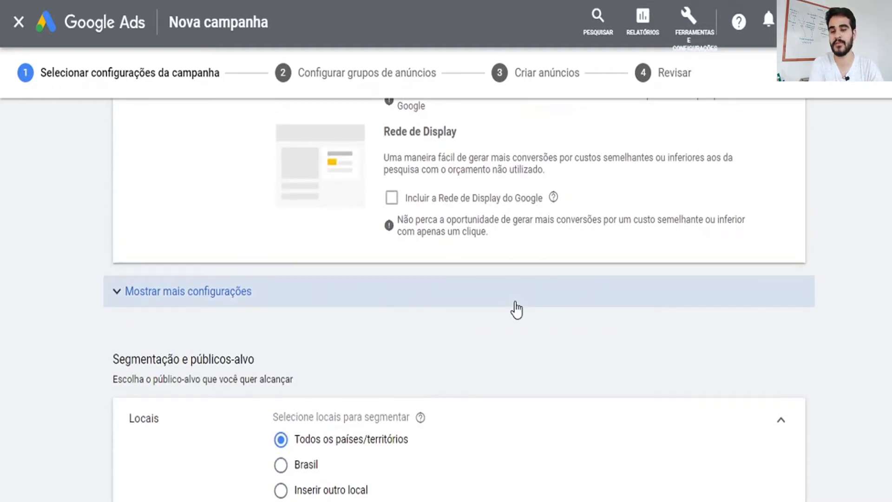
pyautogui.scroll(-2, 514, 307)
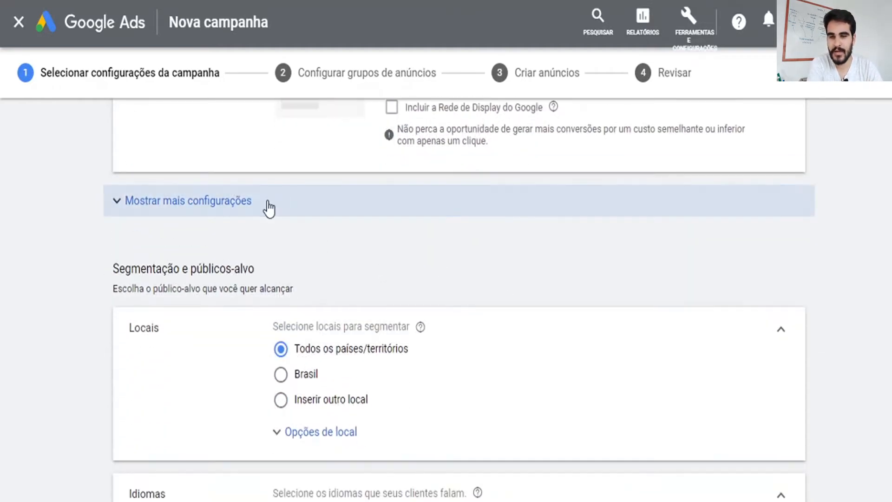
pyautogui.click(269, 209)
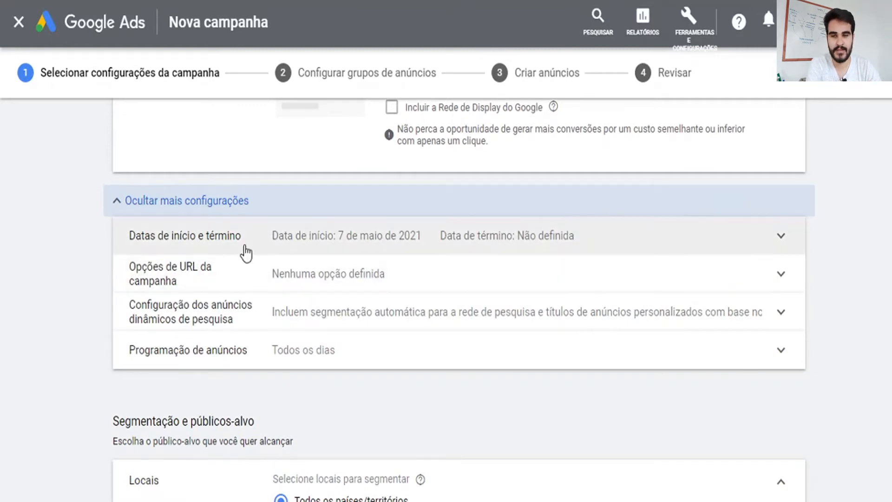
pyautogui.click(244, 246)
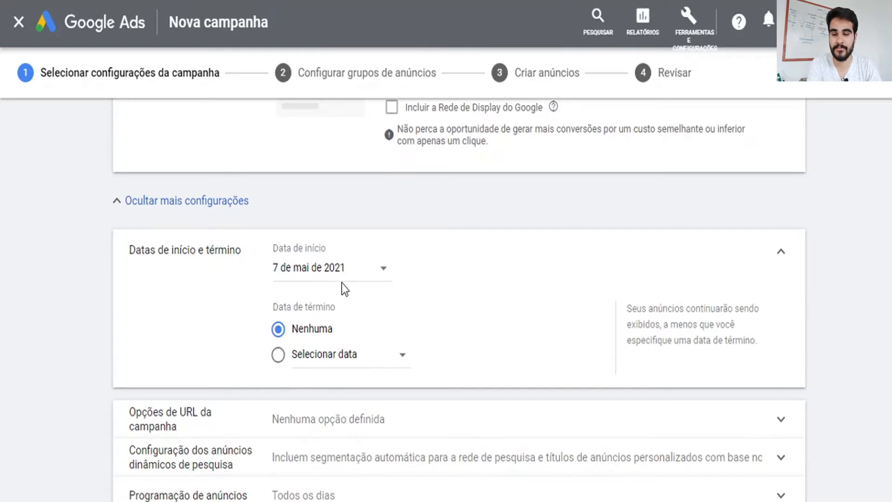
# Expand the ad schedule and review the available days, start times and end times
pyautogui.scroll(-4, 342, 288)
pyautogui.click(325, 329)
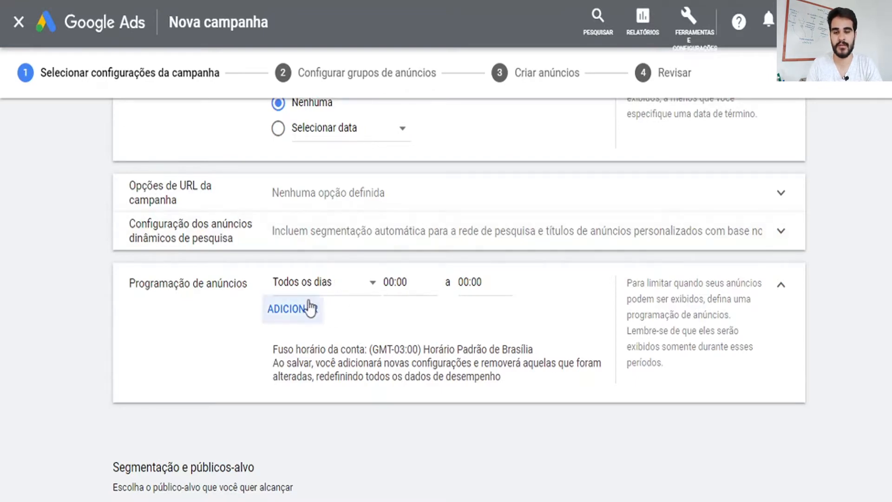
pyautogui.click(325, 282)
pyautogui.scroll(-1, 320, 342)
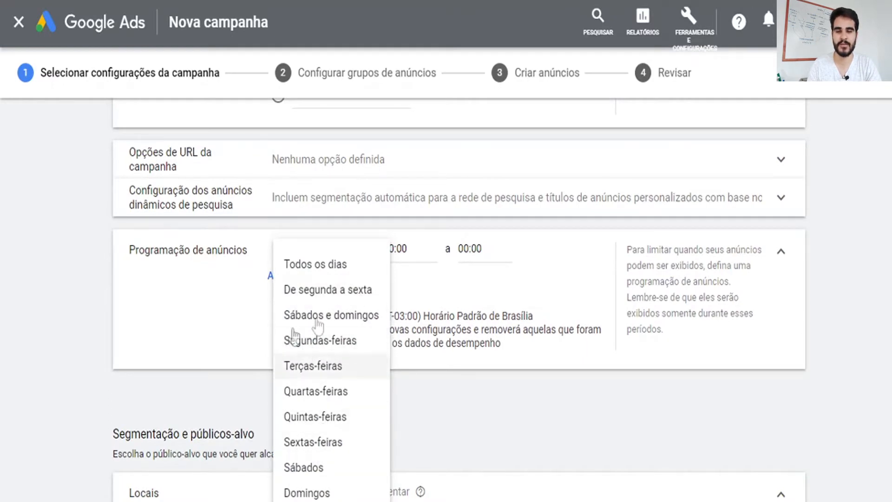
pyautogui.click(199, 284)
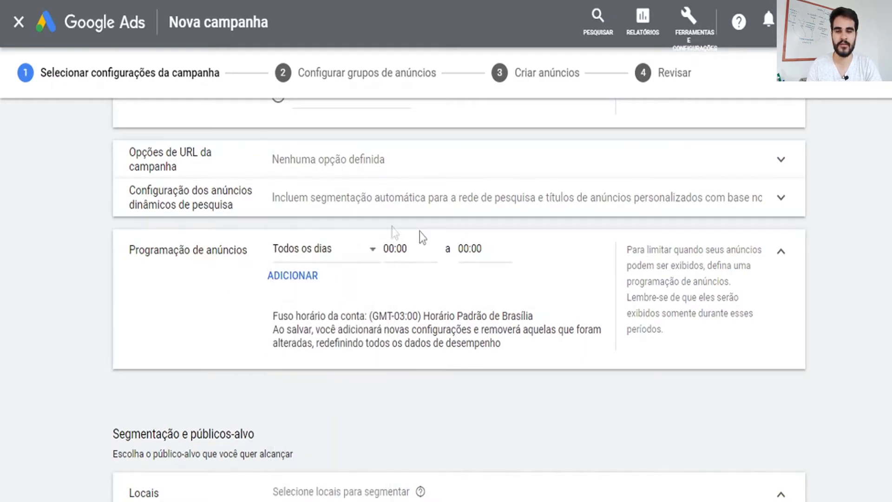
pyautogui.click(386, 257)
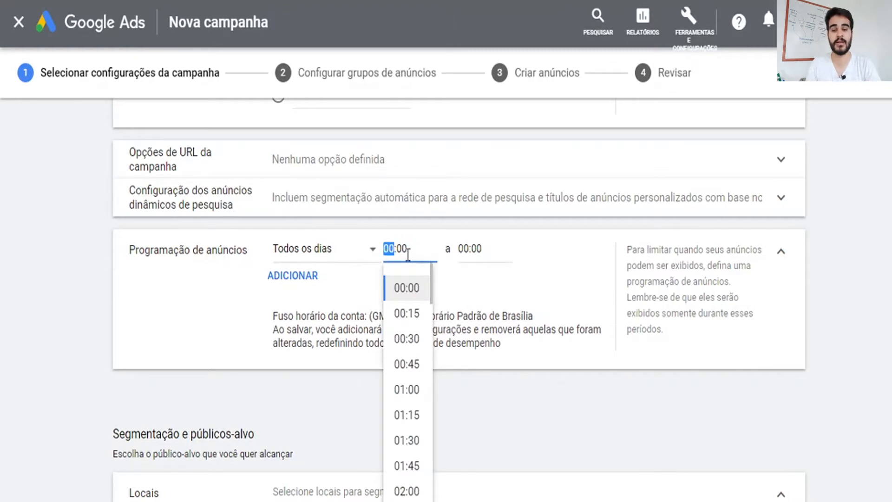
pyautogui.click(467, 250)
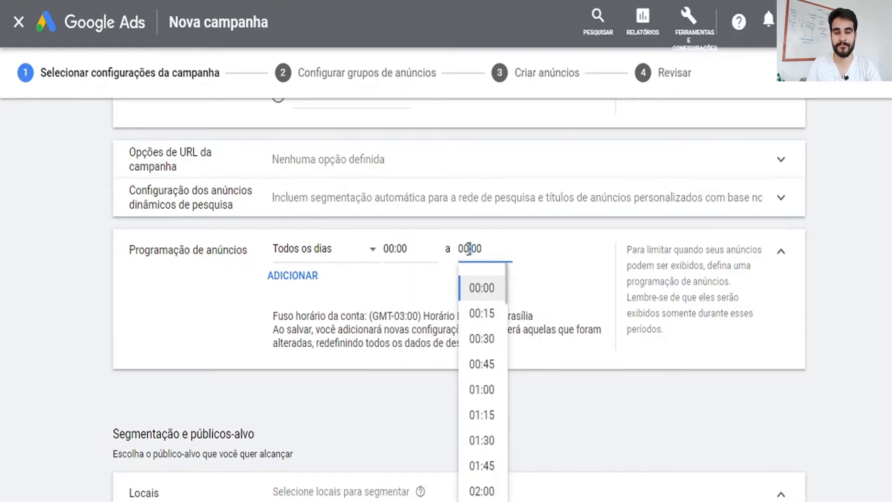
pyautogui.click(360, 283)
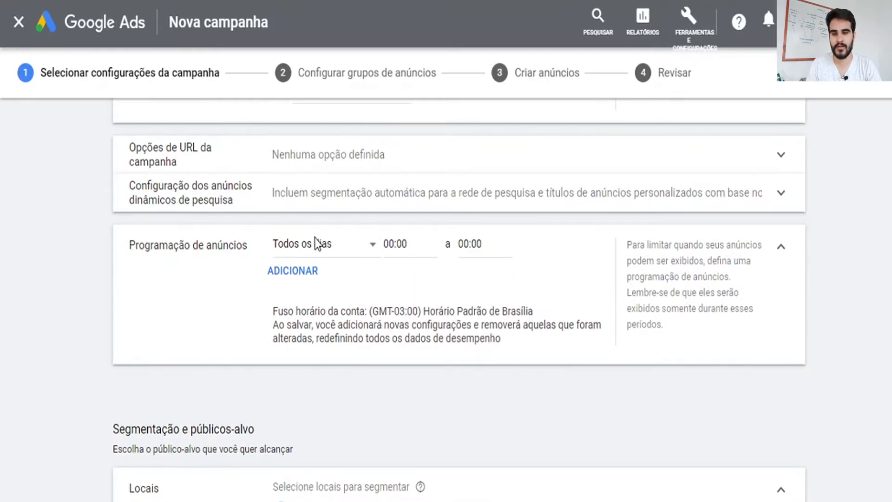
# Set the ad schedule to Monday to Friday (De segunda a sexta) with a start time of 08:15
pyautogui.click(315, 250)
pyautogui.click(389, 287)
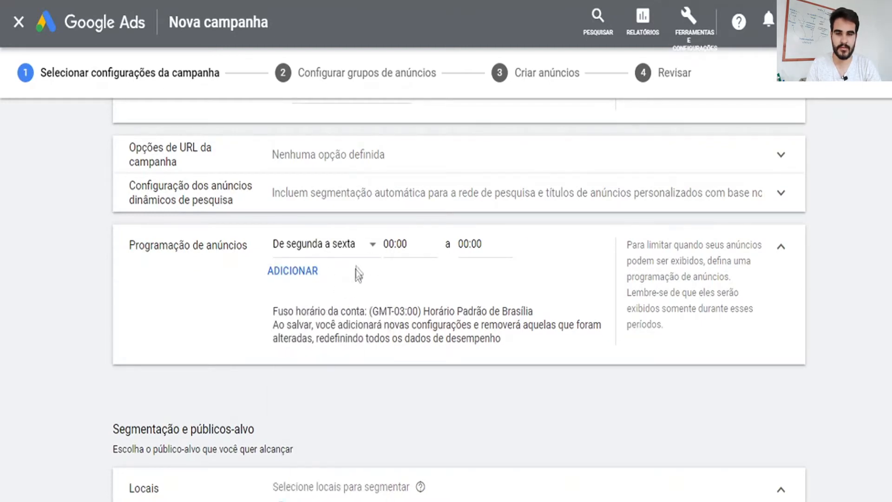
pyautogui.click(392, 242)
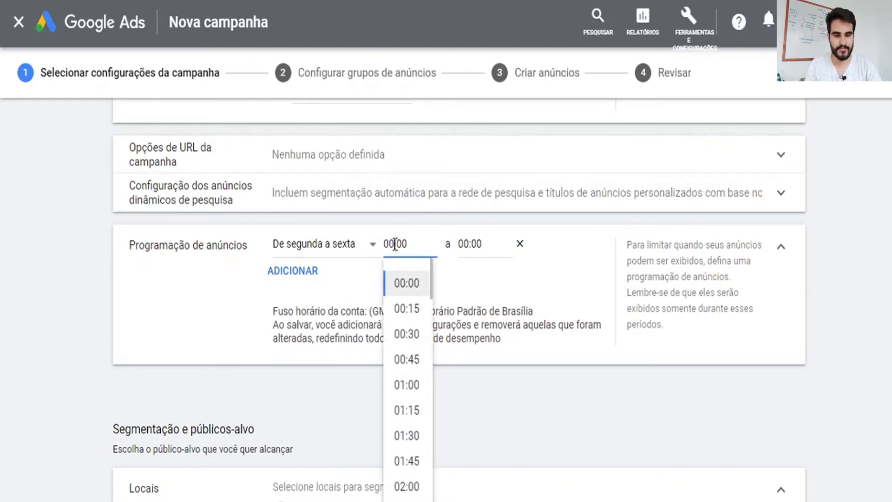
pyautogui.write('8:')
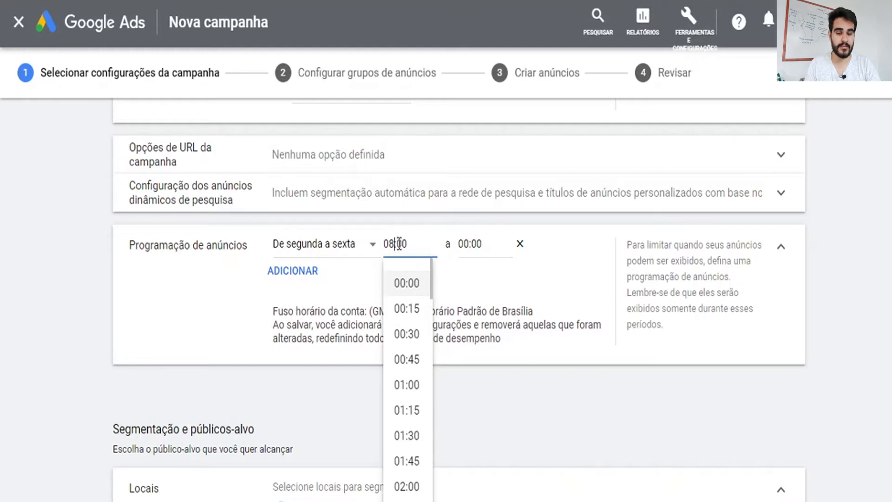
pyautogui.write('15')
pyautogui.press('Tab')
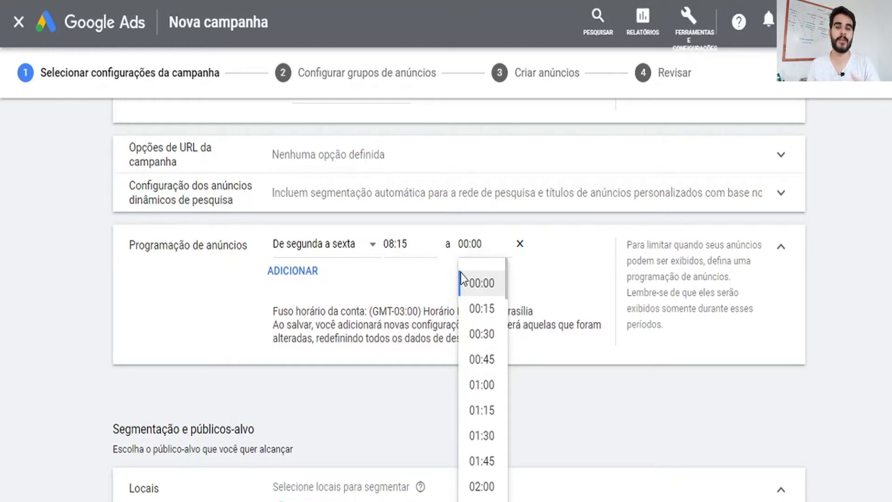
# Set the end time of the weekday ad schedule to 17:30
pyautogui.click(469, 243)
pyautogui.doubleClick(466, 241)
pyautogui.moveTo(486, 242); pyautogui.dragTo(442, 246)
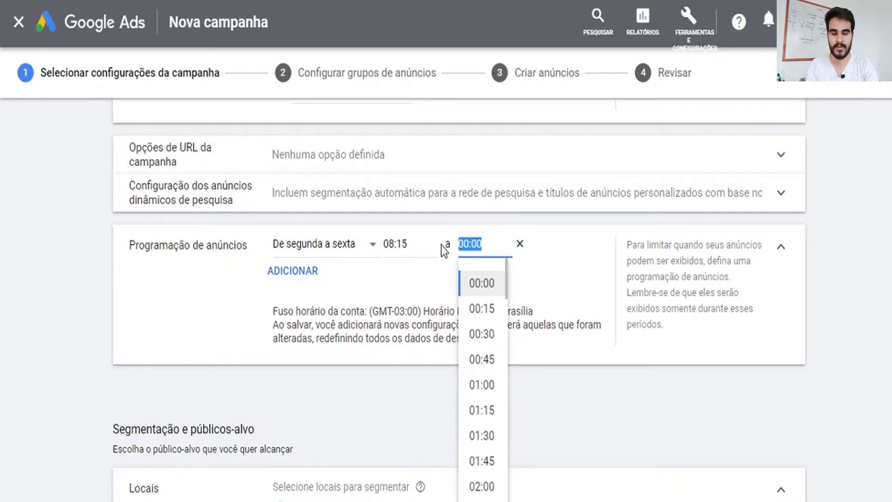
pyautogui.write('117')
pyautogui.press('BackSpace')
pyautogui.press('BackSpace')
pyautogui.press('BackSpace')
pyautogui.write('17')
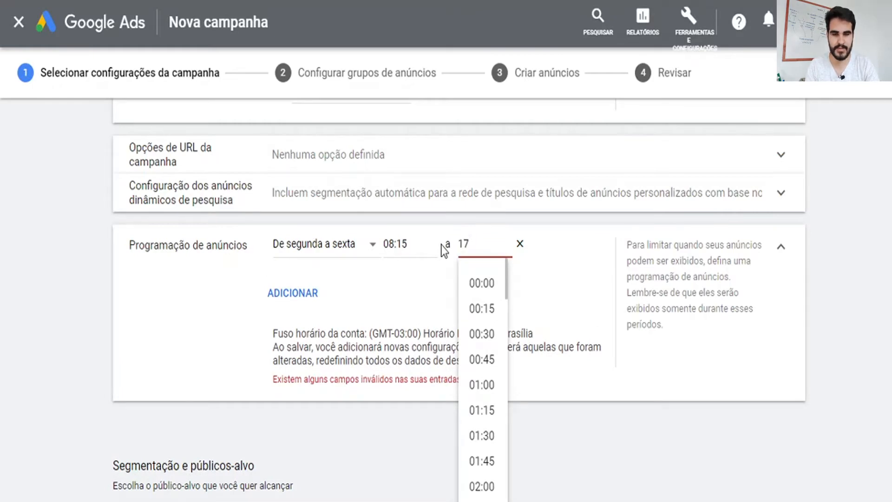
pyautogui.write(':30')
pyautogui.click(559, 279)
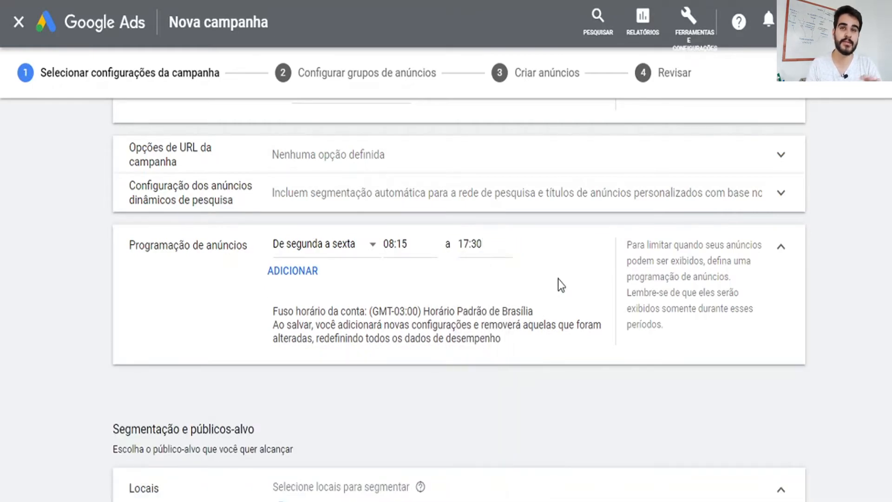
# Review the additional campaign settings, from the start and end dates to the ad schedule
pyautogui.scroll(-5, 558, 279)
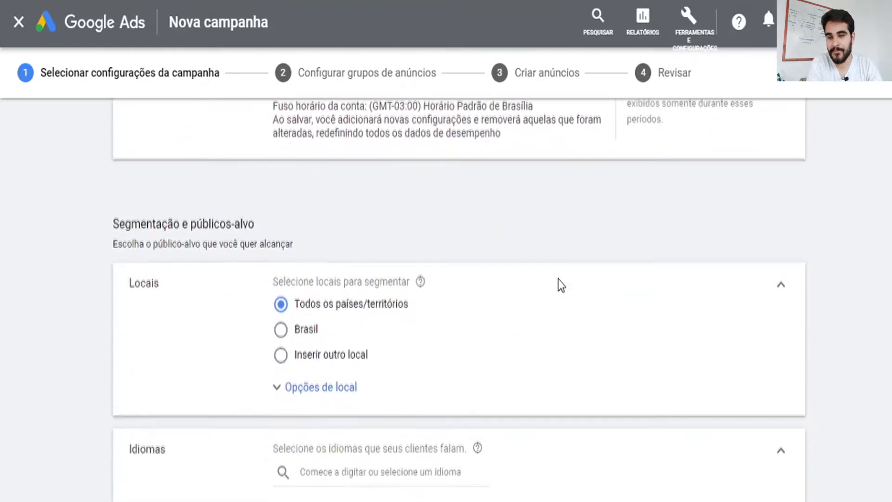
pyautogui.scroll(3, 275, 179)
pyautogui.scroll(1, 275, 179)
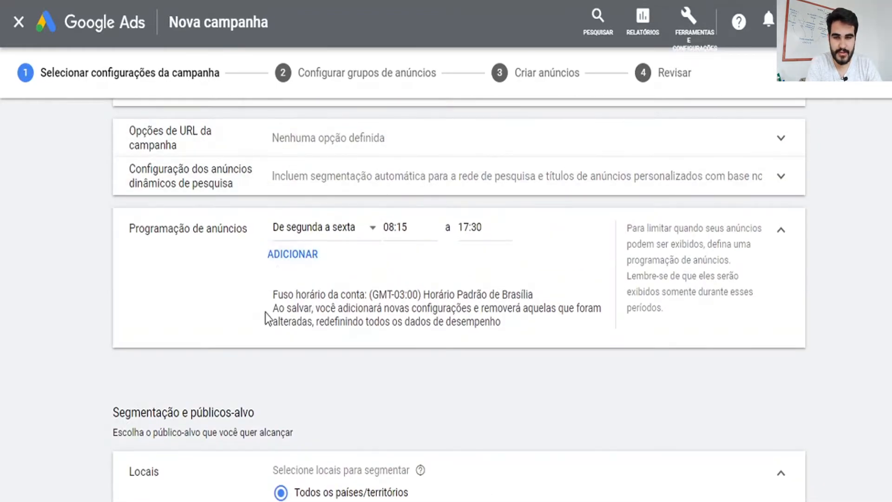
pyautogui.scroll(2, 266, 316)
pyautogui.scroll(-3, 265, 316)
pyautogui.scroll(2, 266, 316)
pyautogui.scroll(-1, 265, 313)
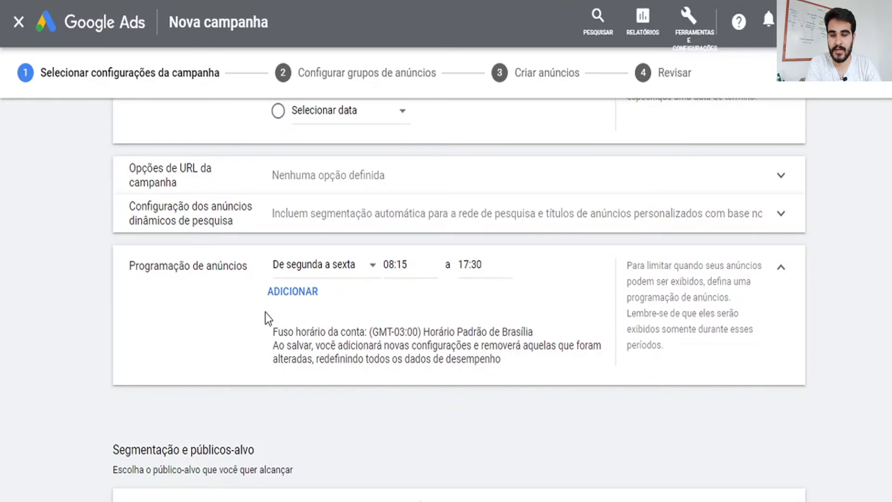
pyautogui.scroll(-3, 265, 313)
pyautogui.scroll(6, 265, 313)
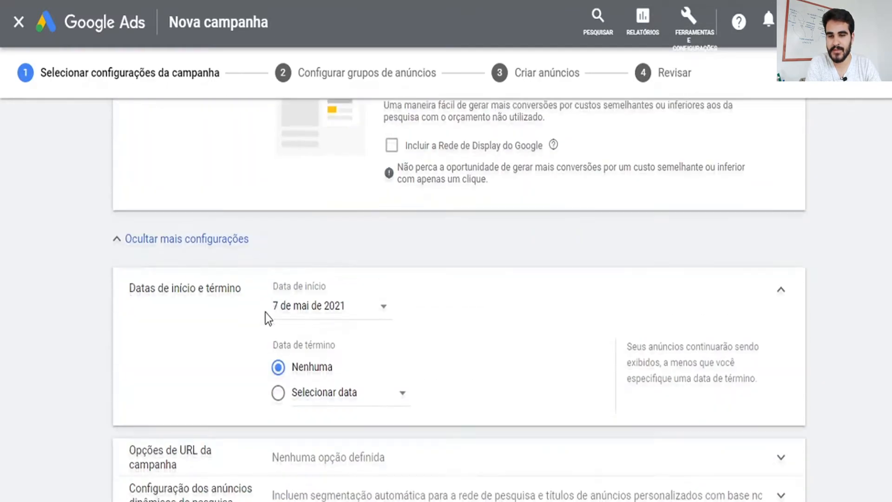
# Expand the location options in the campaign's targeting and audiences section
pyautogui.scroll(-5, 186, 365)
pyautogui.scroll(-3, 190, 364)
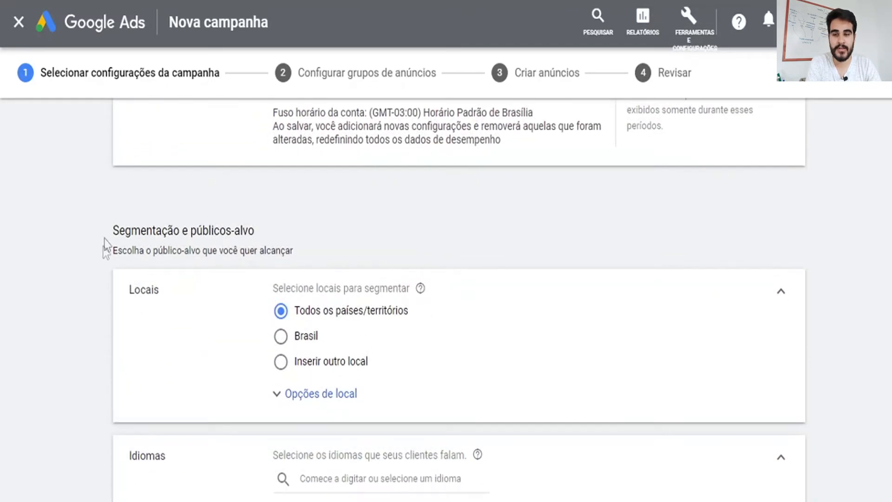
pyautogui.scroll(-2, 167, 261)
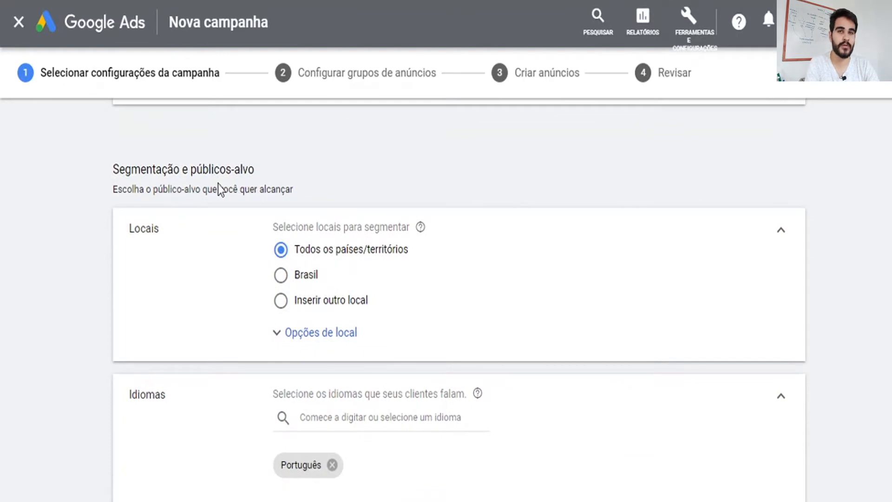
pyautogui.scroll(-1, 218, 184)
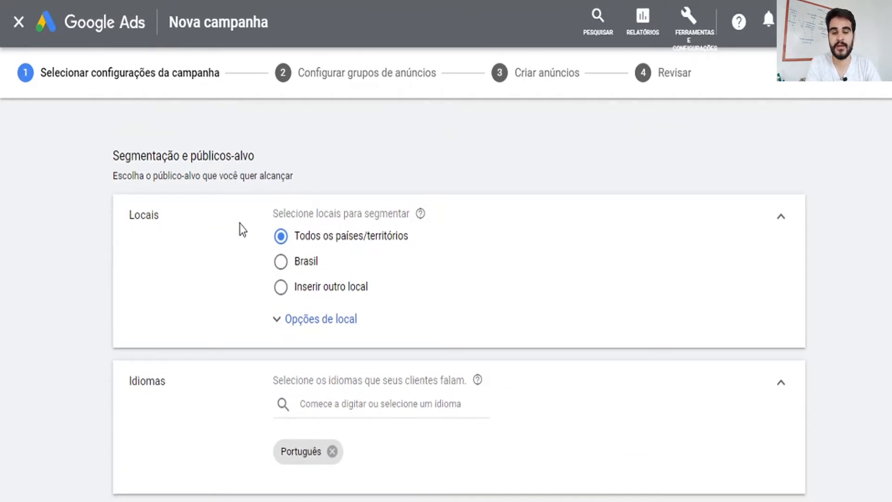
pyautogui.click(309, 316)
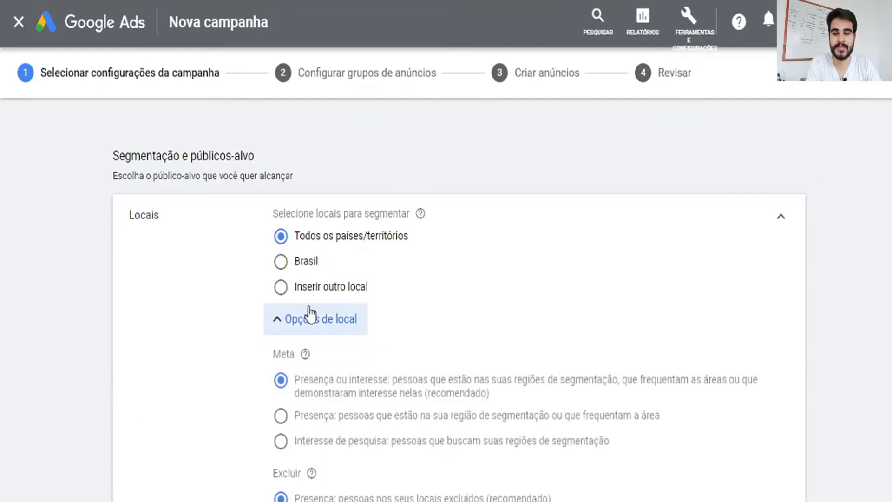
# Switch the locations to a custom place and target the city of Brasília, Distrito Federal, Brasil
pyautogui.scroll(-2, 462, 275)
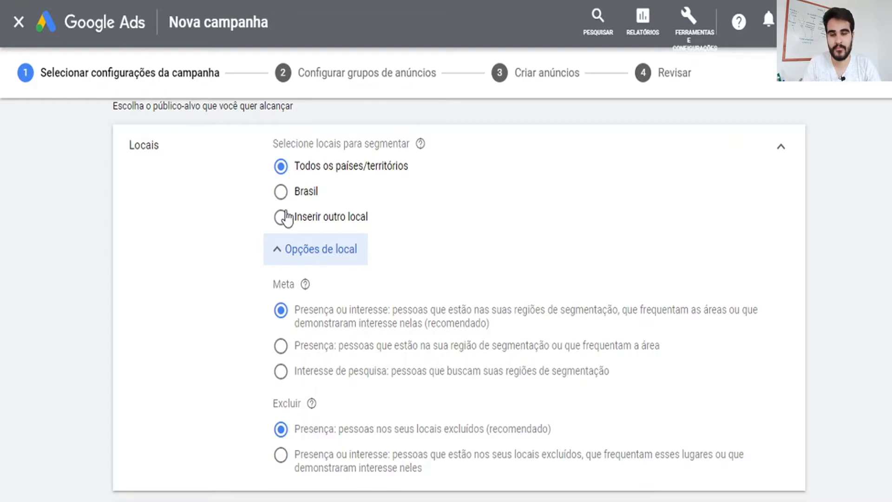
pyautogui.click(310, 222)
pyautogui.click(381, 259)
pyautogui.write('Brasília')
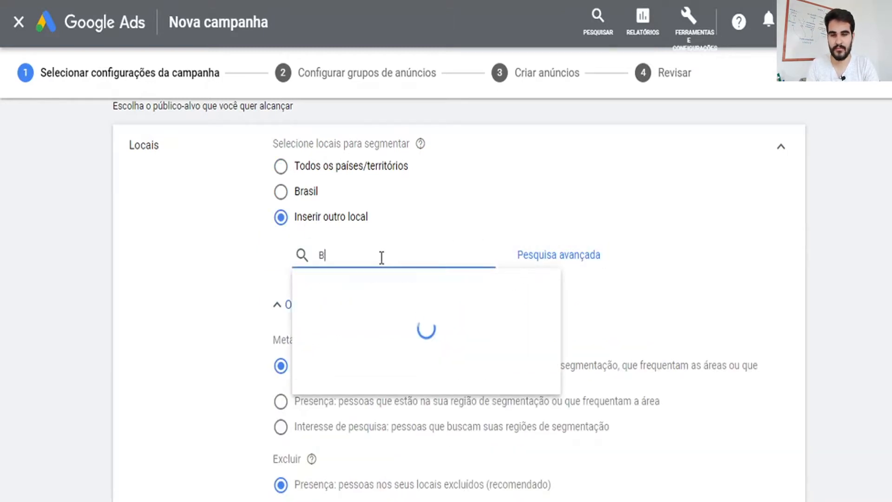
pyautogui.hotkey('ctrl', 'a')
pyautogui.write('Brasília')
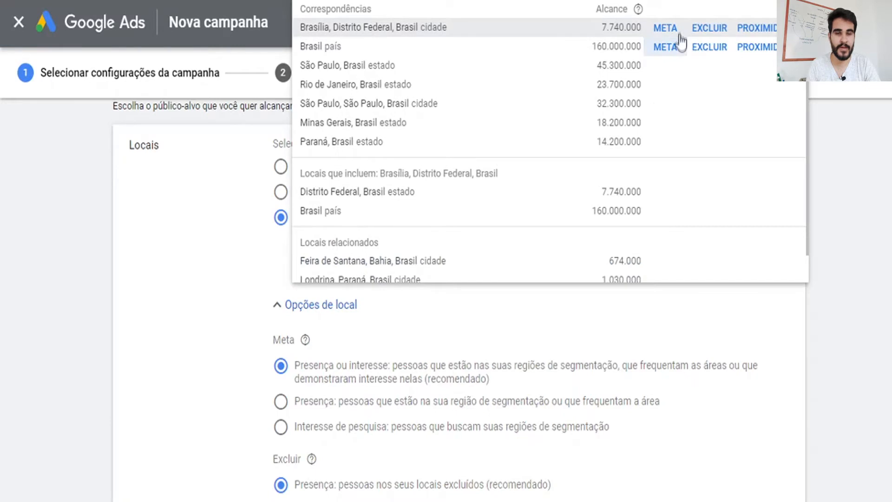
pyautogui.click(663, 29)
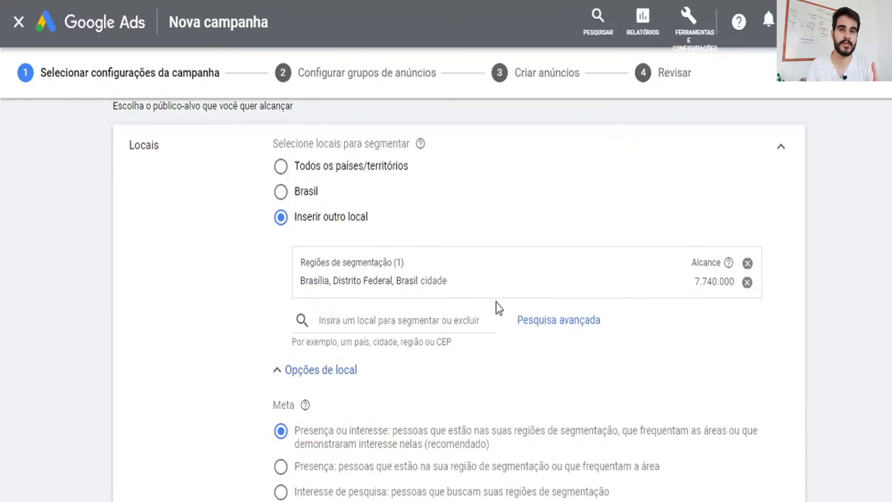
pyautogui.click(425, 320)
pyautogui.write('B')
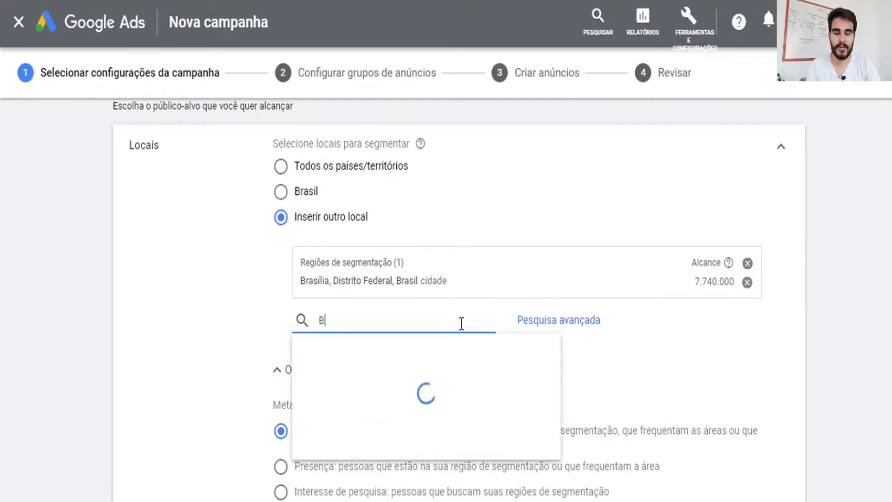
pyautogui.write('rasília')
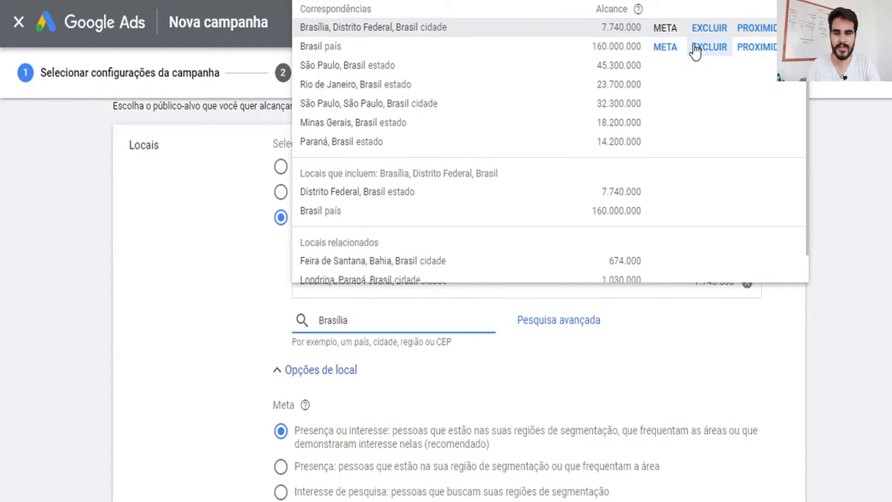
pyautogui.write('a')
# Search the locations for Formosa and exclude the city of Formosa, Goiás, Brasil from the targeting
pyautogui.moveTo(368, 320); pyautogui.dragTo(310, 313)
pyautogui.write('Formosa')
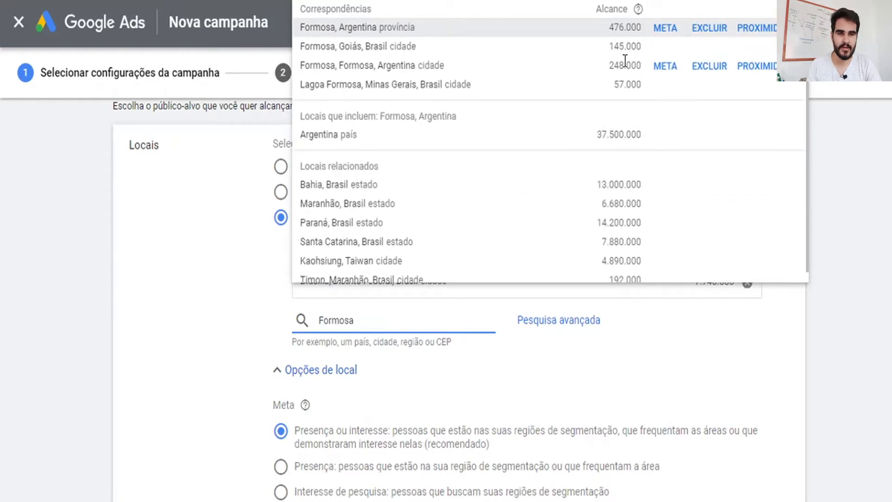
pyautogui.click(708, 50)
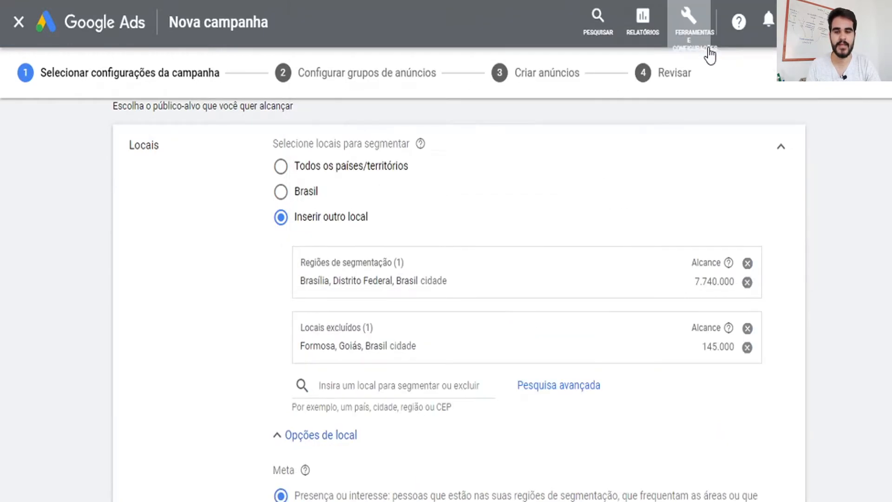
pyautogui.moveTo(300, 336); pyautogui.dragTo(379, 336)
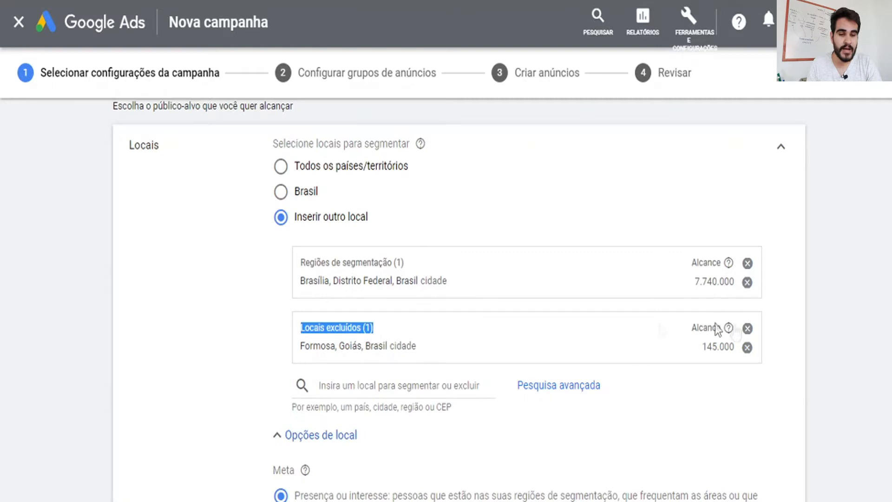
# Remove the Formosa exclusion and the Brasília target, and switch the advanced location search to radius targeting
pyautogui.click(747, 347)
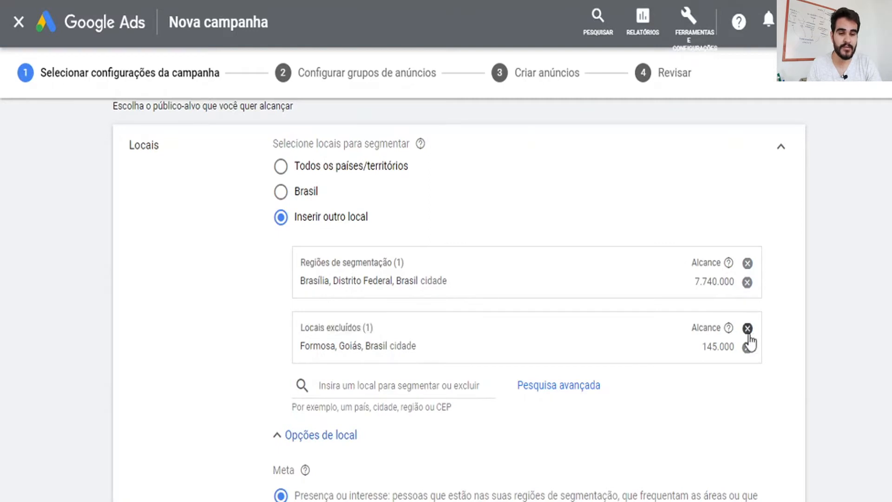
pyautogui.click(747, 281)
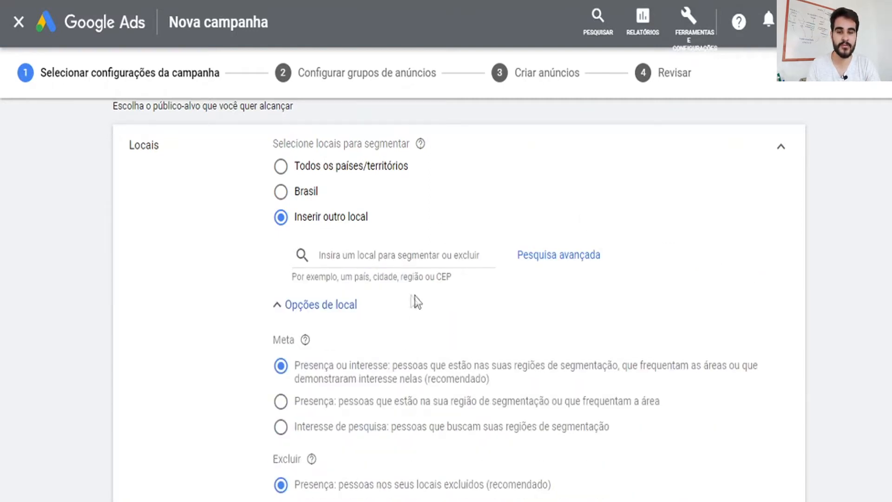
pyautogui.click(550, 261)
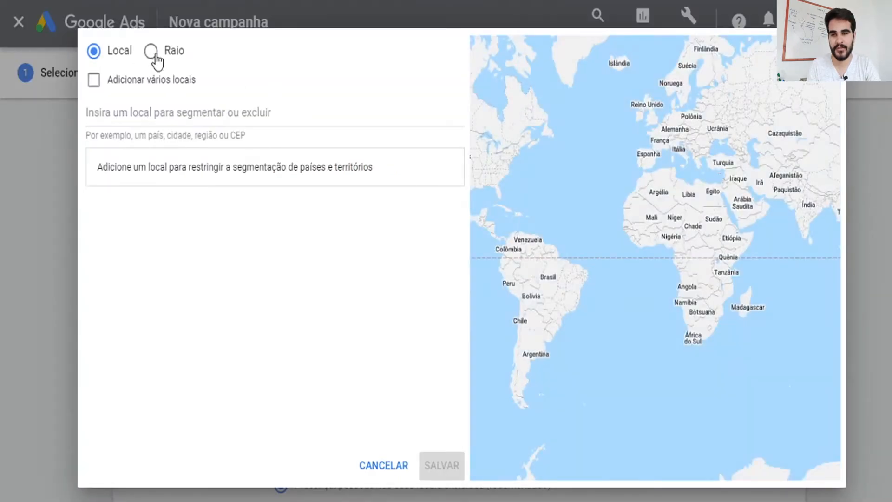
pyautogui.click(151, 52)
# Drop a pin beside Estação Central in central Brasília and target a 20 mi radius around it
pyautogui.scroll(4, 540, 290)
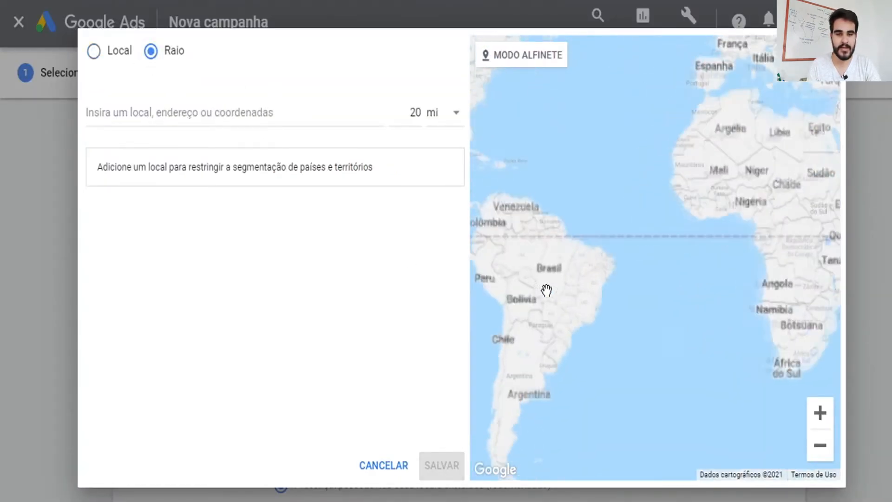
pyautogui.moveTo(634, 295); pyautogui.dragTo(589, 277)
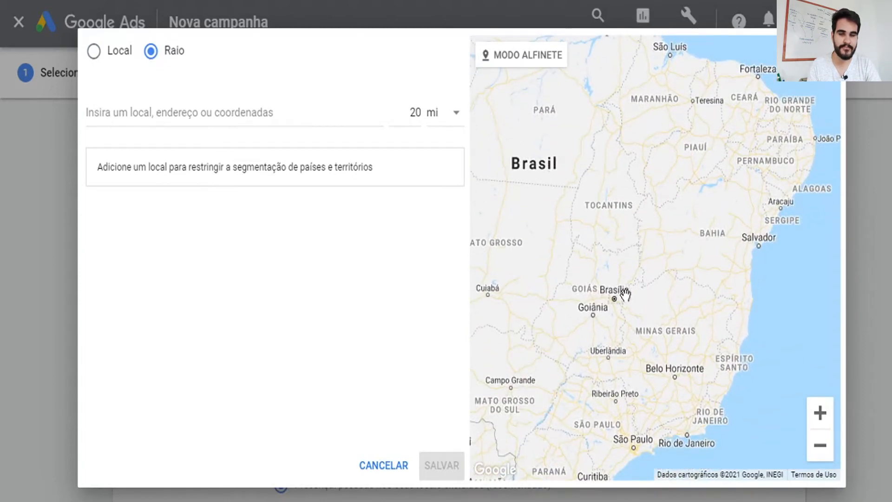
pyautogui.scroll(4, 623, 295)
pyautogui.moveTo(570, 326); pyautogui.dragTo(600, 309)
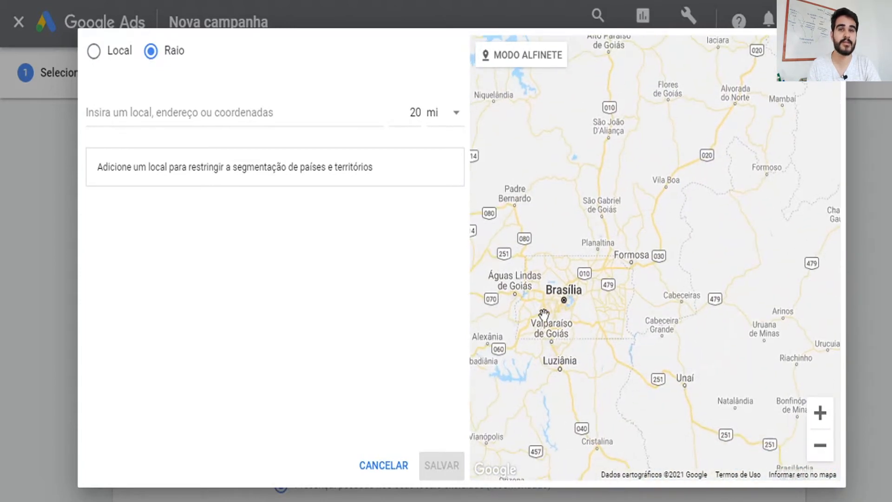
pyautogui.scroll(3, 566, 306)
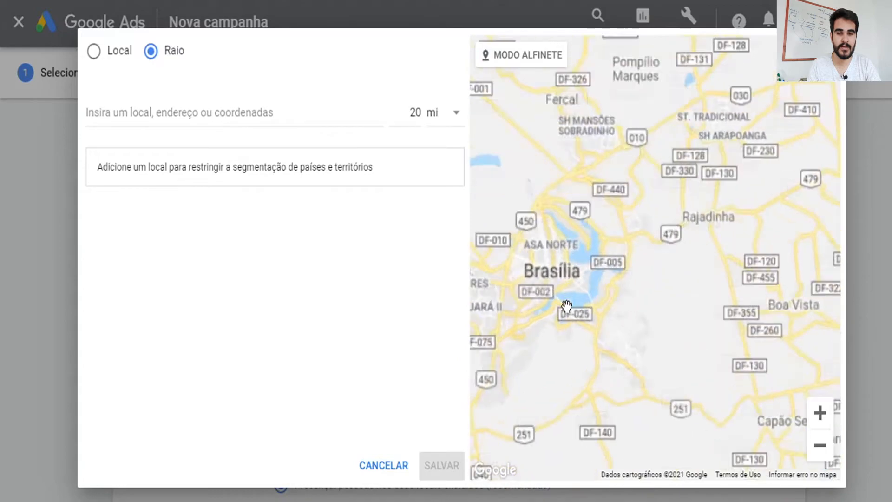
pyautogui.moveTo(548, 235); pyautogui.dragTo(663, 281)
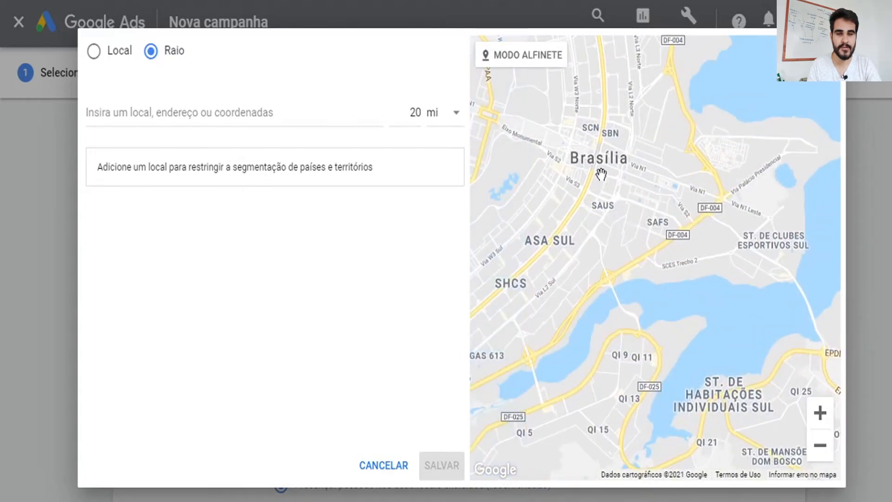
pyautogui.scroll(3, 601, 175)
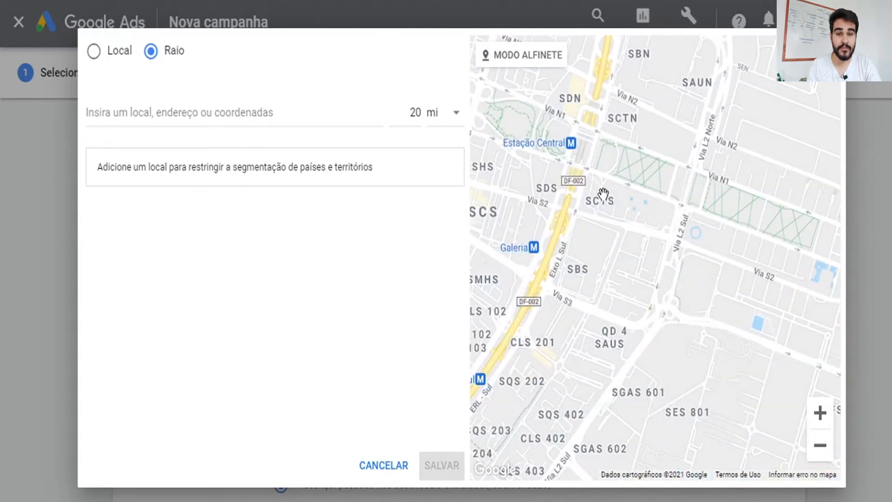
pyautogui.moveTo(601, 191); pyautogui.dragTo(600, 255)
pyautogui.click(532, 57)
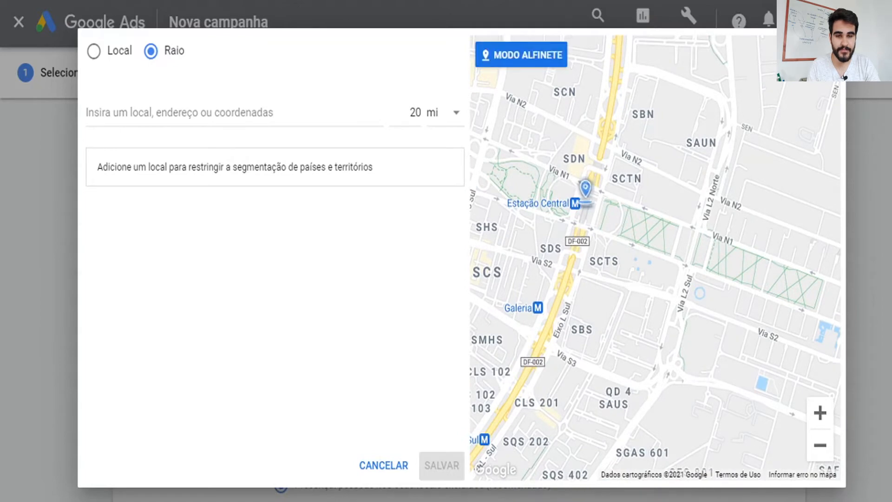
pyautogui.click(587, 216)
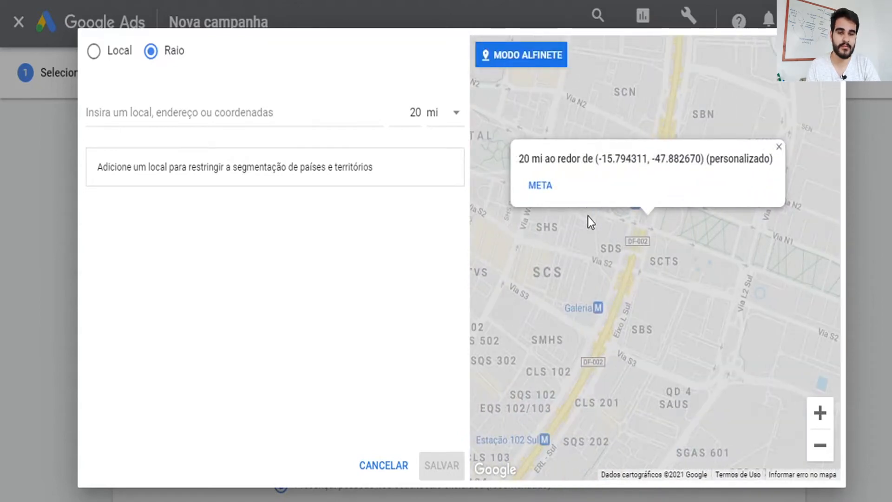
pyautogui.click(545, 185)
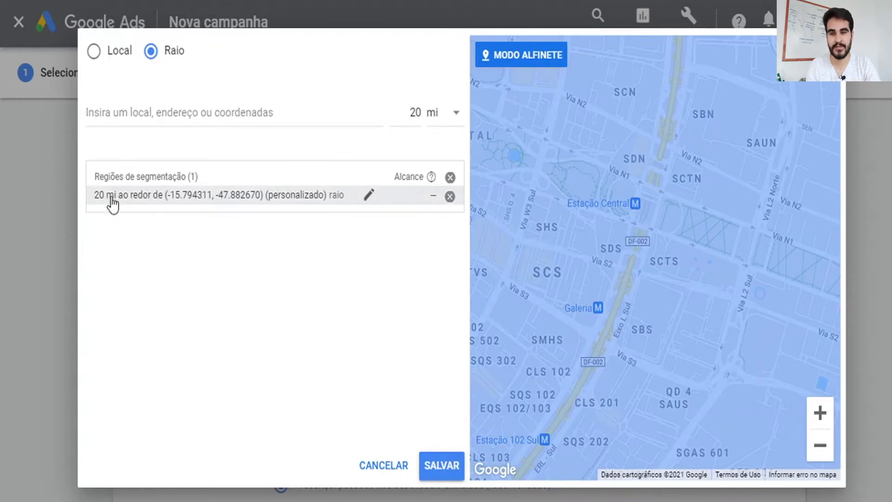
# Set the radius around the Brasília pin to 8 km and save the location targeting
pyautogui.scroll(-1, 611, 240)
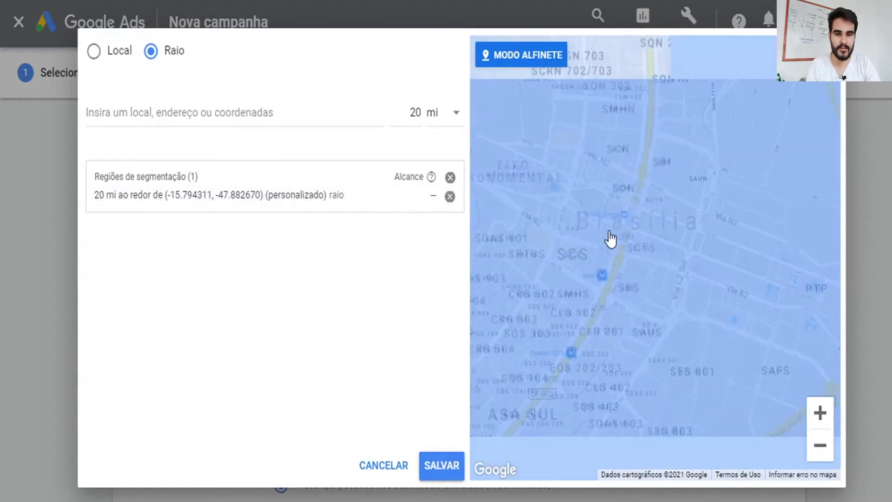
pyautogui.scroll(-2, 610, 240)
pyautogui.scroll(-1, 651, 217)
pyautogui.moveTo(292, 196)
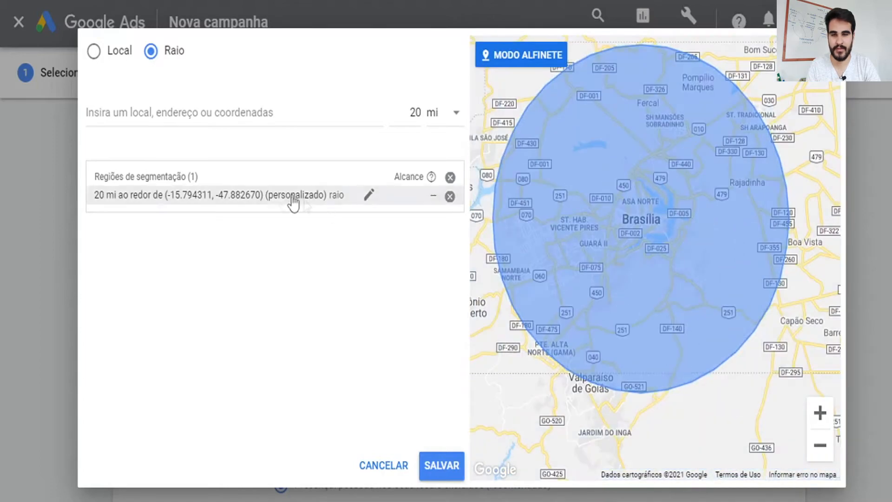
pyautogui.click(368, 198)
pyautogui.doubleClick(394, 223)
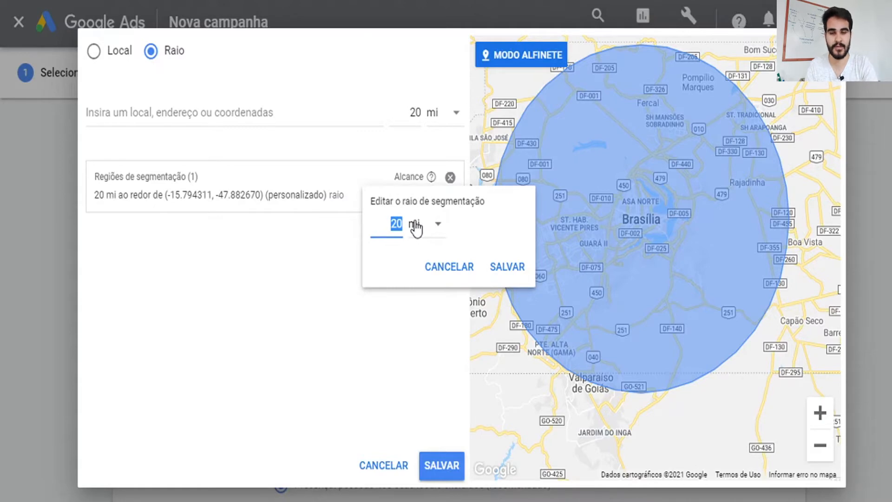
pyautogui.write('8')
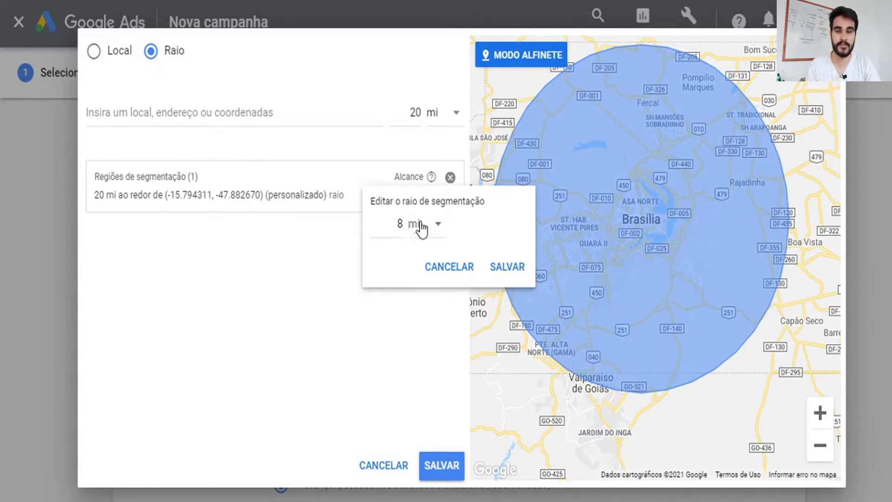
pyautogui.click(416, 225)
pyautogui.click(426, 267)
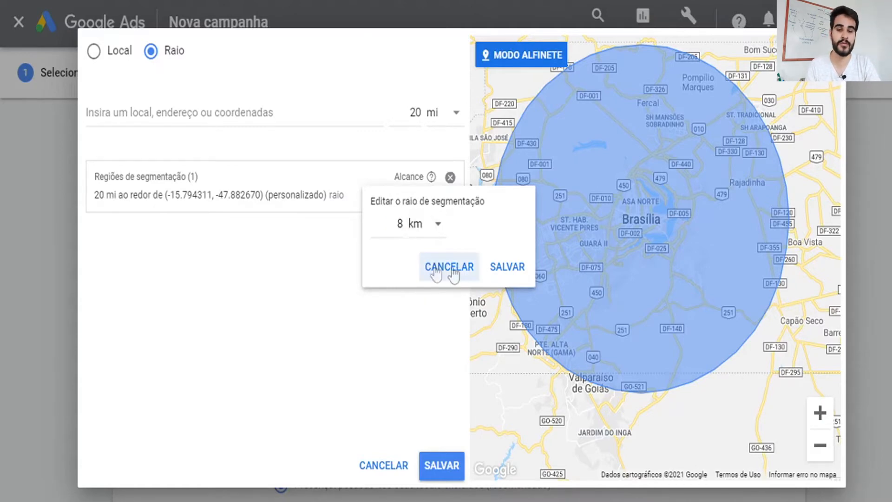
pyautogui.click(504, 276)
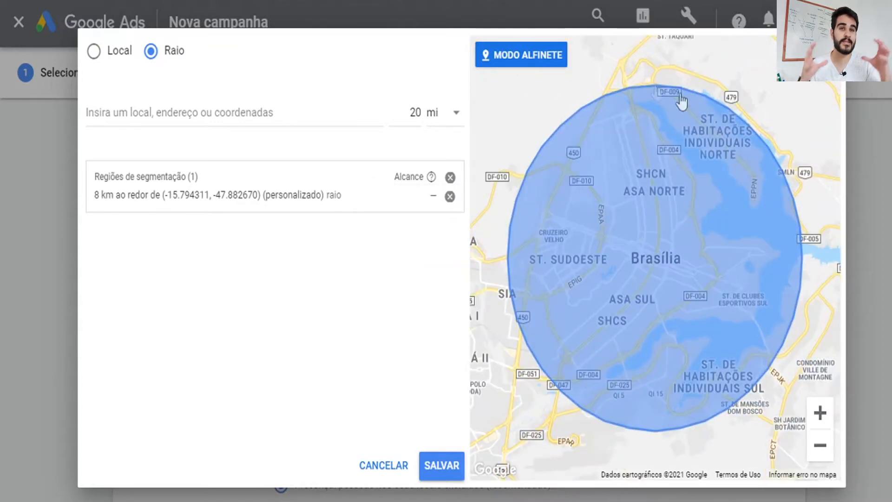
pyautogui.click(441, 466)
# Set the location target option to Presença, people who are in or regularly visit the targeted region
pyautogui.scroll(-1, 447, 342)
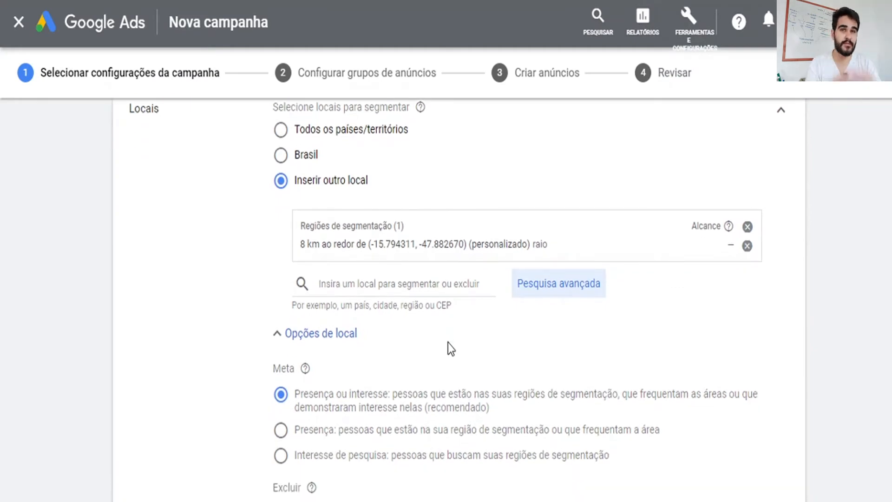
pyautogui.scroll(-1, 448, 348)
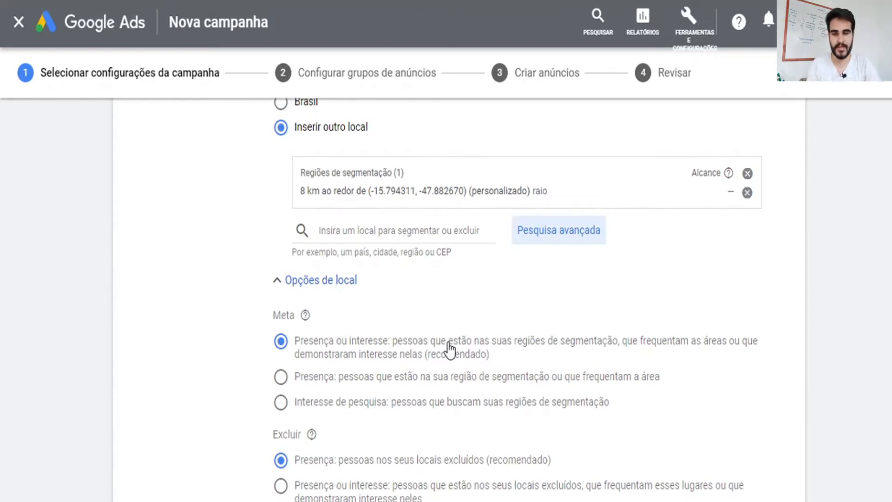
pyautogui.scroll(-2, 449, 347)
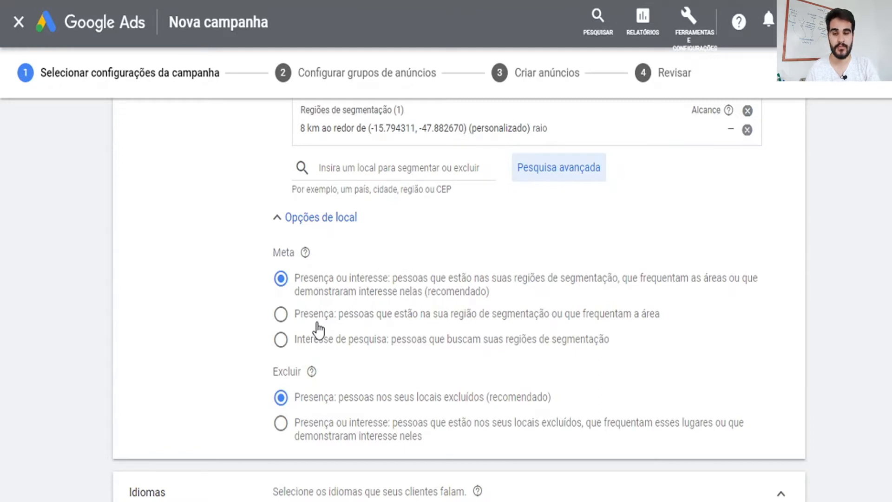
pyautogui.click(282, 322)
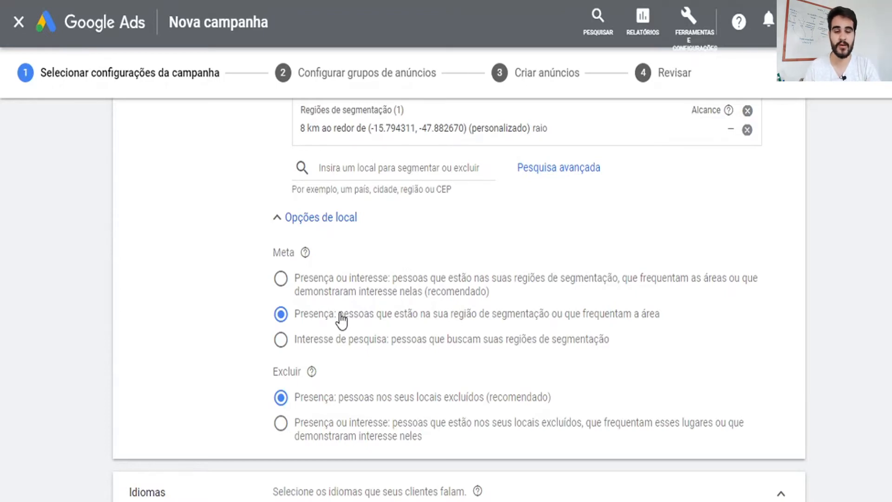
# Add Inglês to the languages that the campaign's customers speak
pyautogui.scroll(-5, 495, 358)
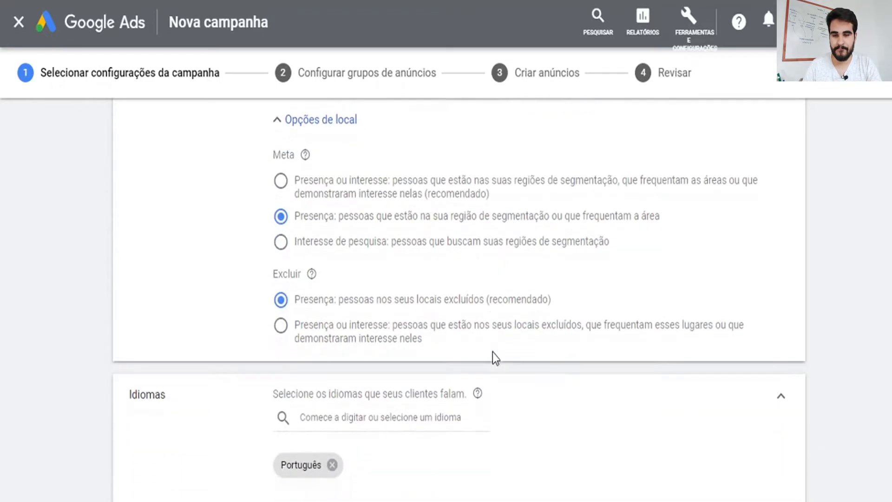
pyautogui.scroll(-1, 334, 199)
pyautogui.scroll(10, 343, 185)
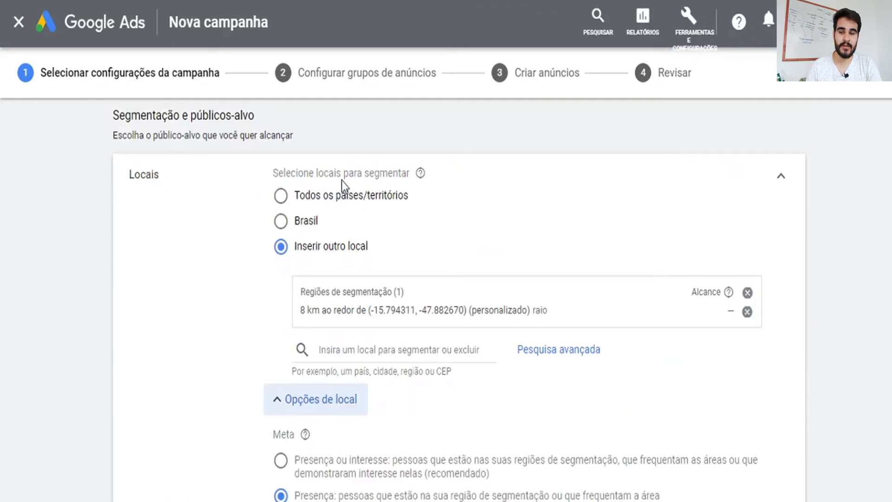
pyautogui.scroll(-7, 411, 279)
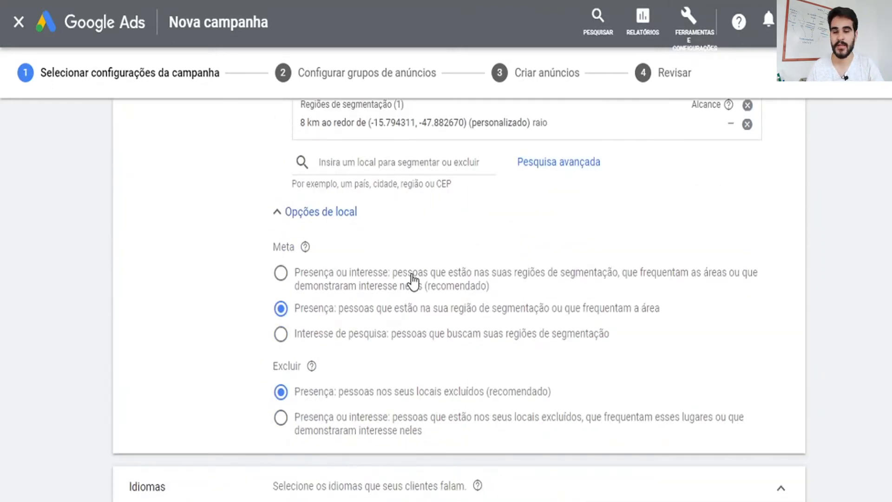
pyautogui.scroll(-4, 412, 278)
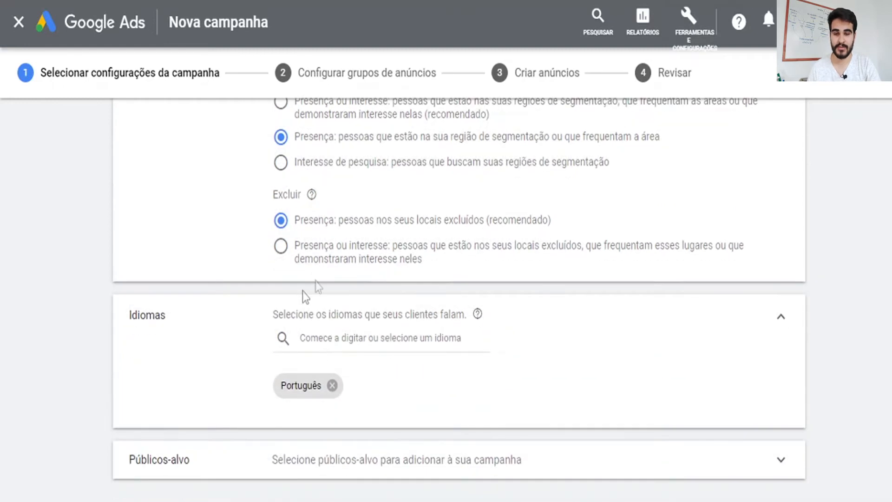
pyautogui.click(381, 349)
pyautogui.click(380, 350)
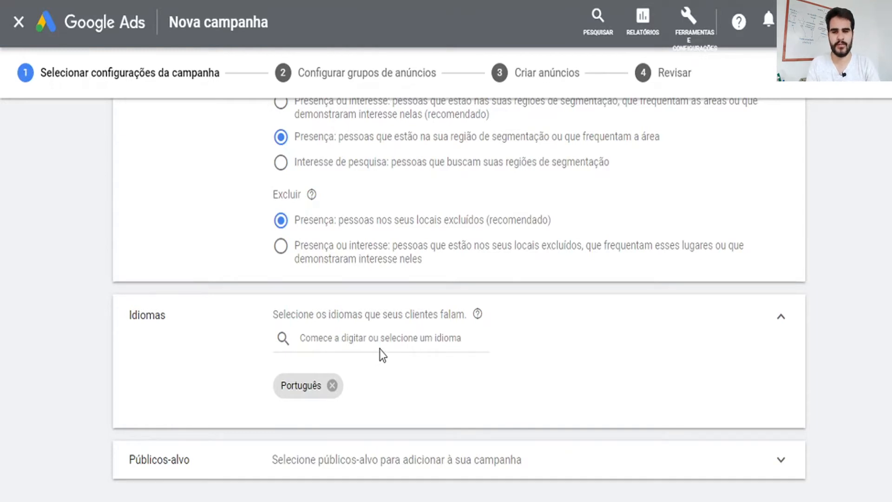
pyautogui.click(382, 332)
pyautogui.scroll(3, 366, 307)
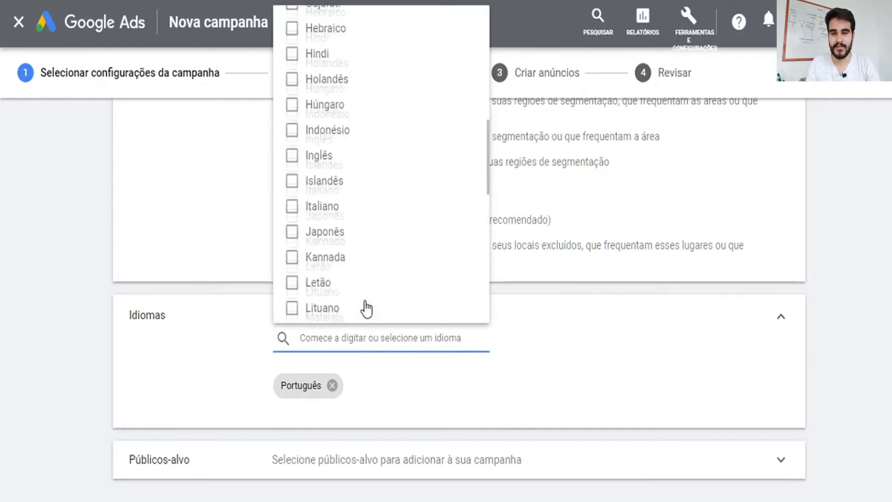
pyautogui.click(303, 201)
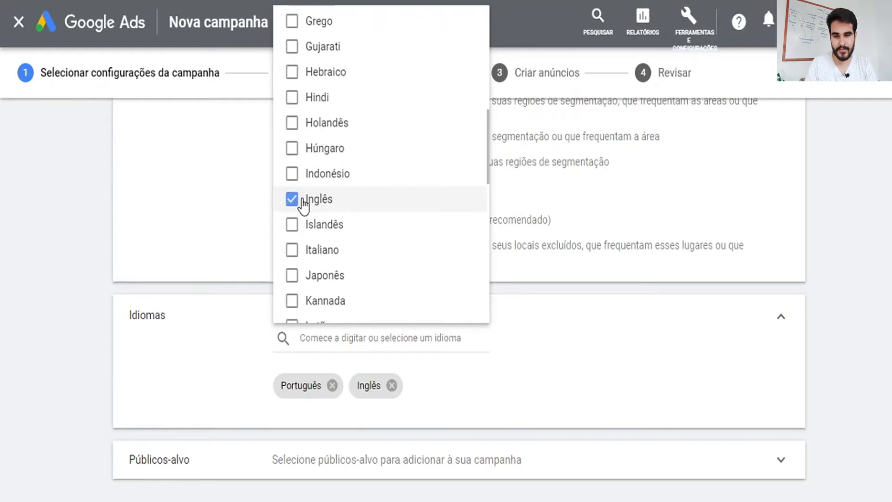
pyautogui.click(240, 386)
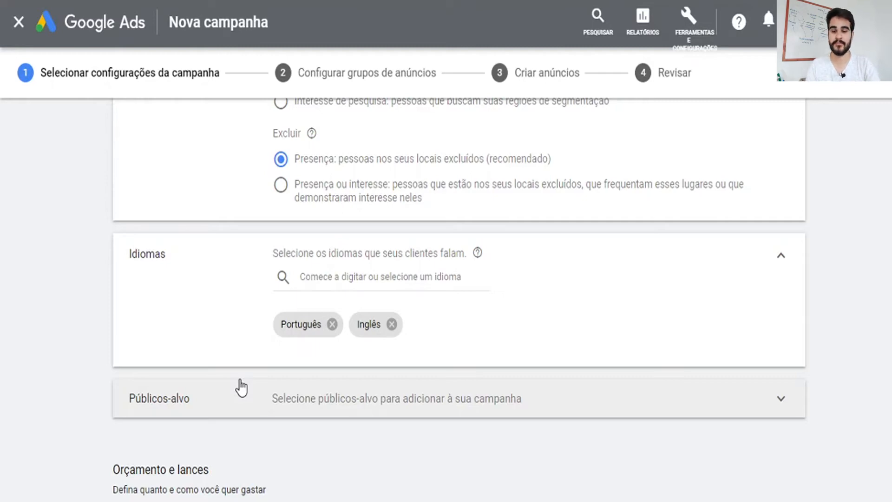
# Examine the audience search and the audience targeting settings of the campaign, and collapse the section again
pyautogui.scroll(-3, 240, 386)
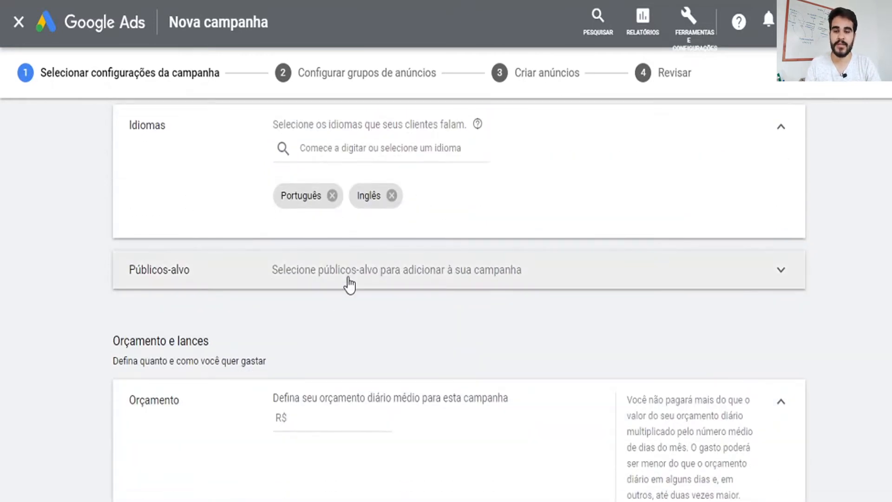
pyautogui.click(348, 278)
pyautogui.scroll(-3, 465, 346)
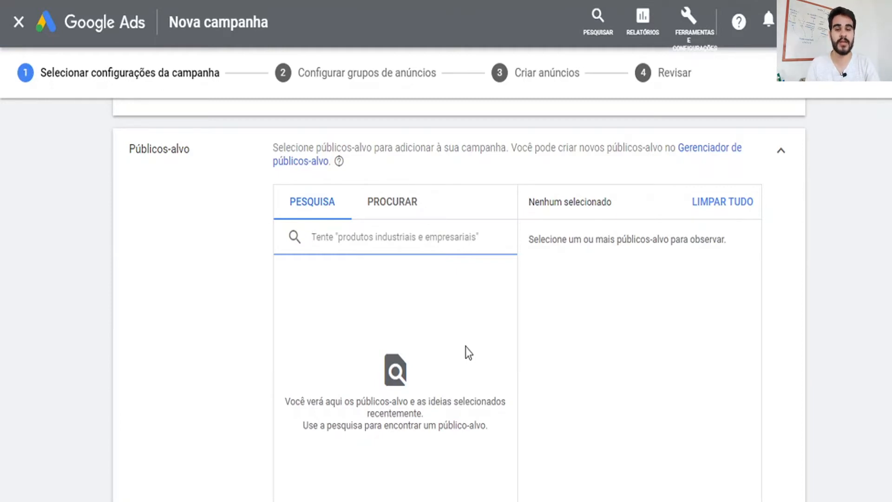
pyautogui.scroll(-6, 472, 282)
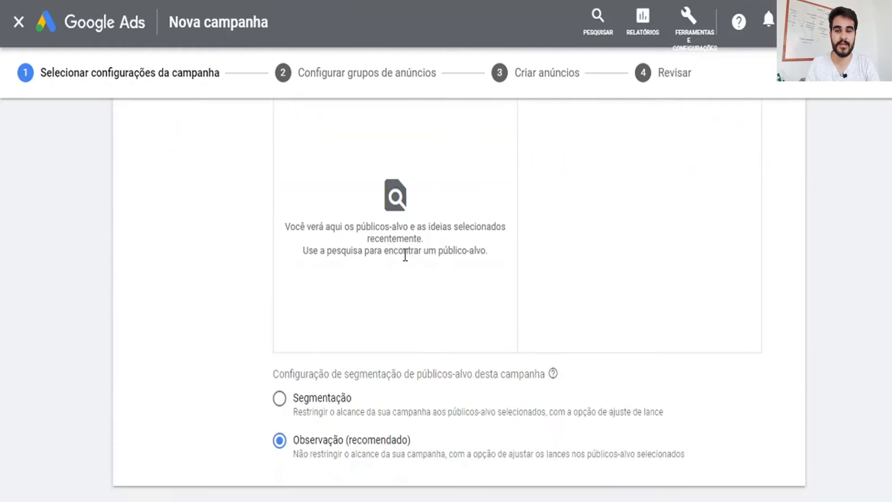
pyautogui.scroll(7, 404, 255)
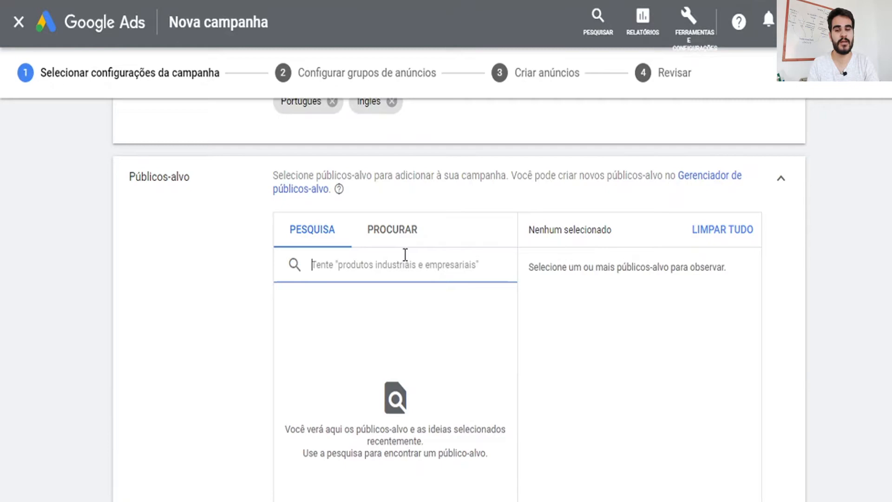
pyautogui.click(780, 181)
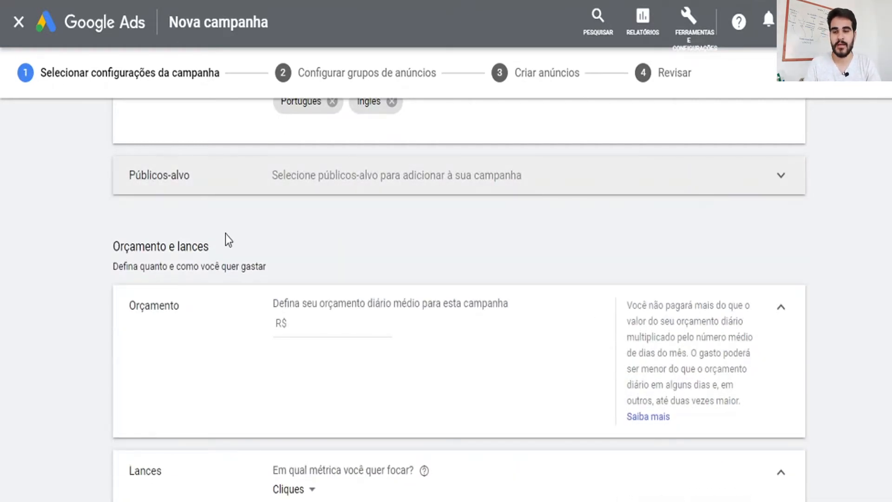
# Set the campaign's average daily budget to R$ 30,00
pyautogui.scroll(-2, 225, 233)
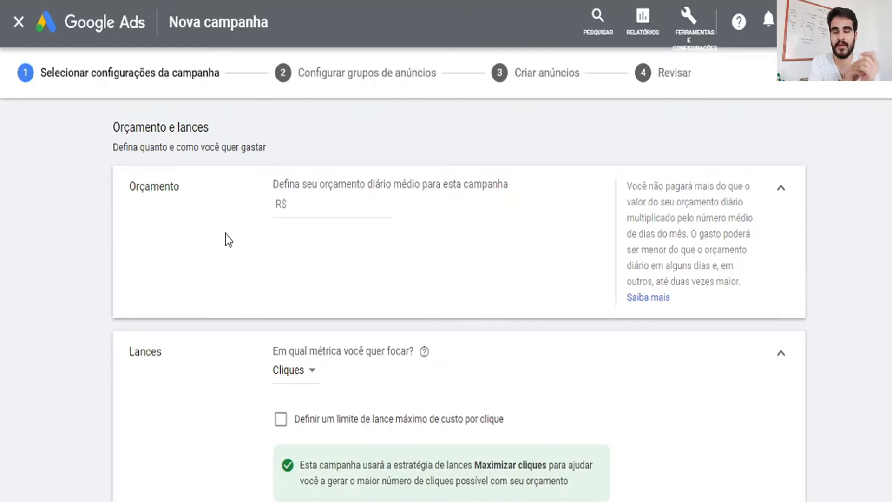
pyautogui.moveTo(136, 186); pyautogui.dragTo(453, 203)
pyautogui.click(507, 195)
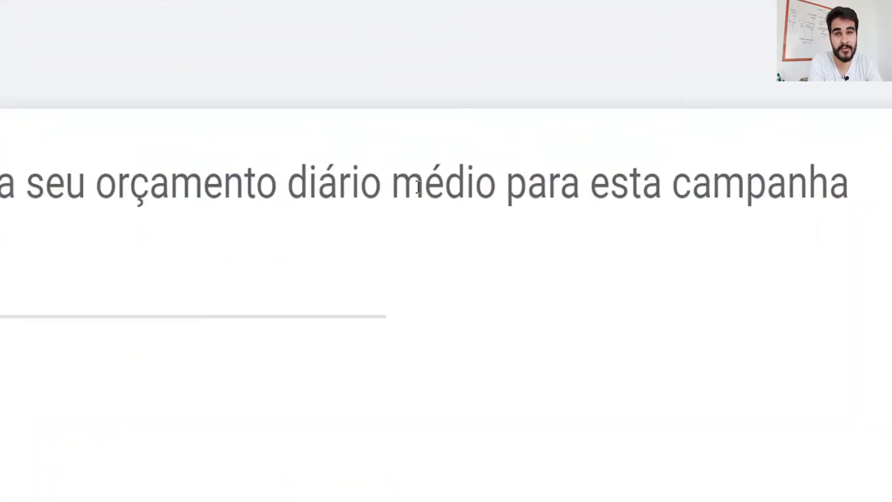
pyautogui.doubleClick(419, 188)
pyautogui.moveTo(297, 199); pyautogui.dragTo(491, 221)
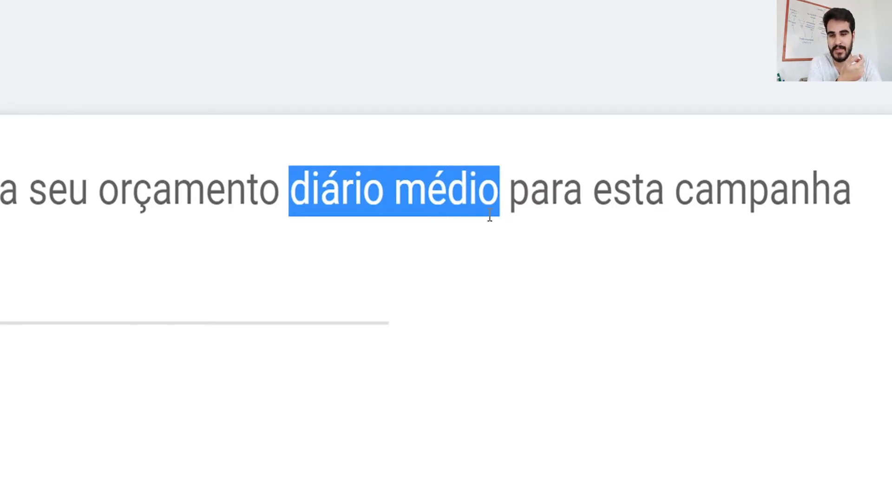
pyautogui.click(212, 309)
pyautogui.write('30')
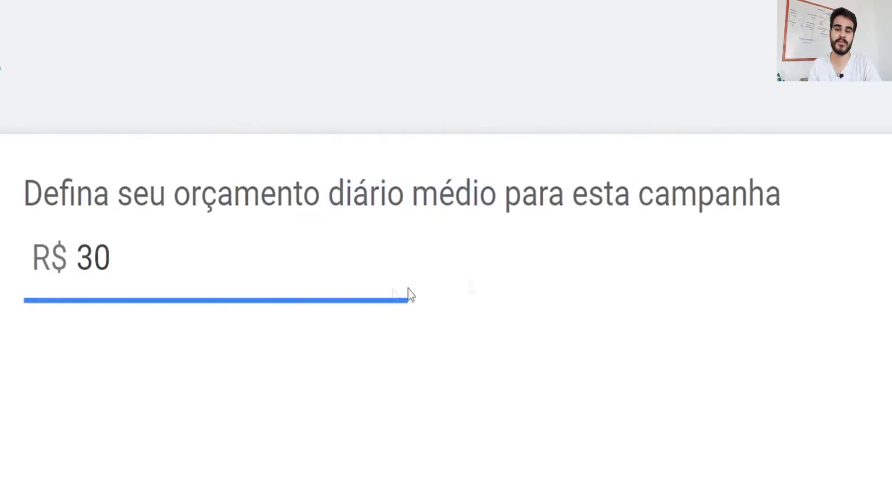
pyautogui.click(395, 283)
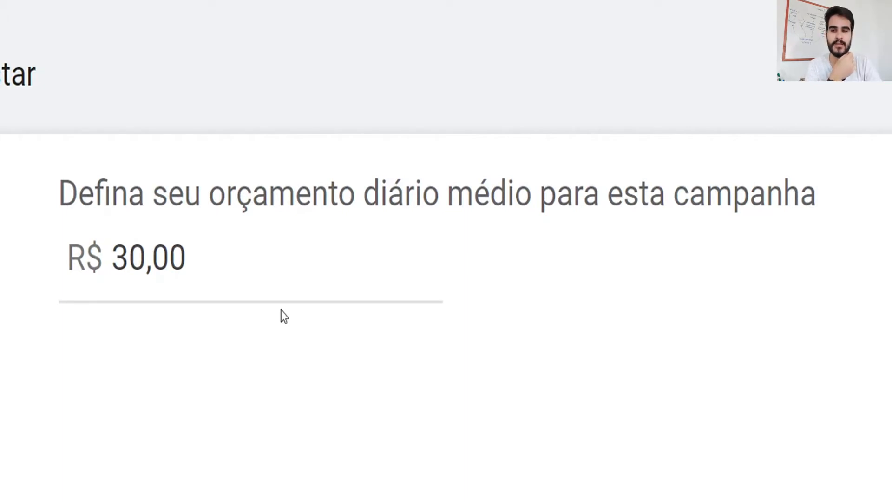
pyautogui.moveTo(114, 254); pyautogui.dragTo(203, 255)
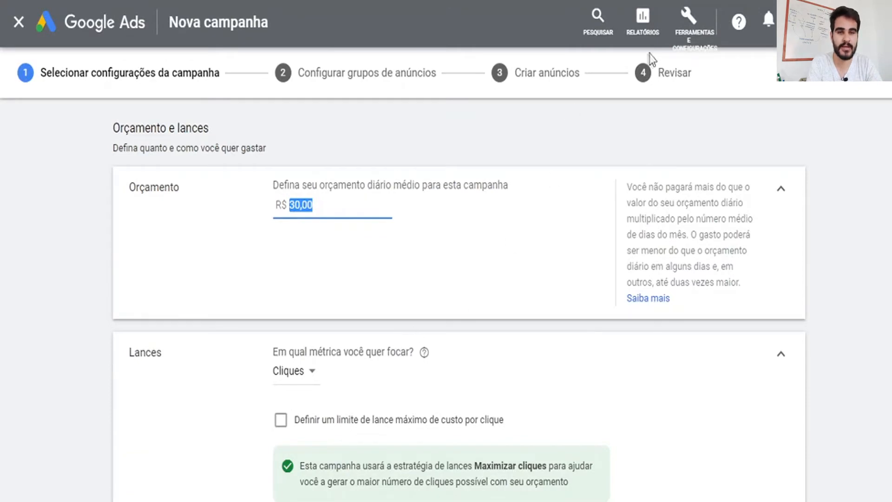
pyautogui.click(704, 26)
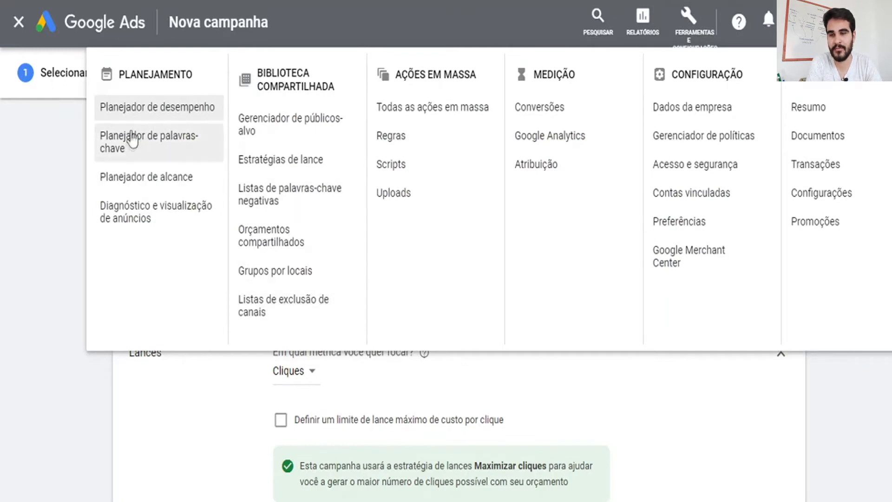
pyautogui.click(75, 213)
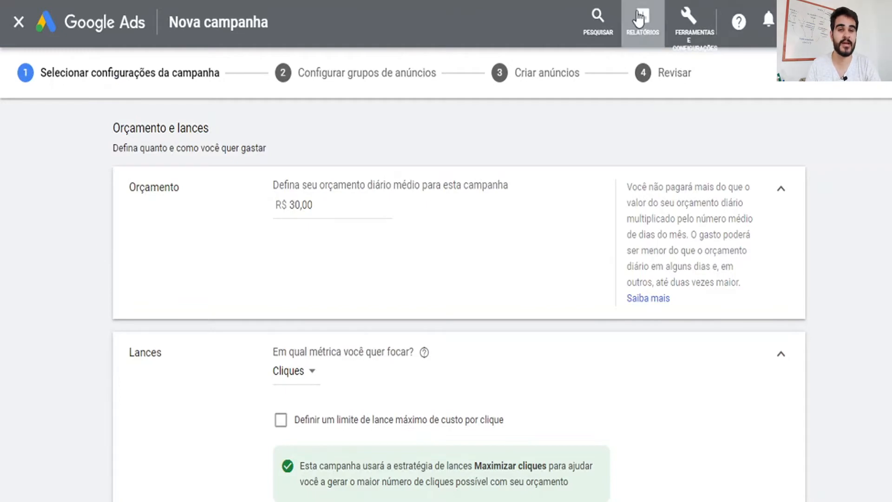
pyautogui.click(689, 21)
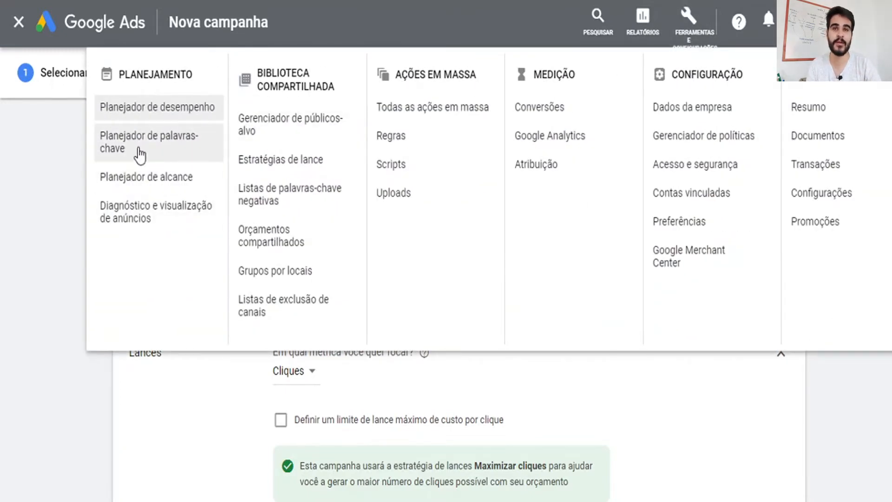
pyautogui.click(46, 171)
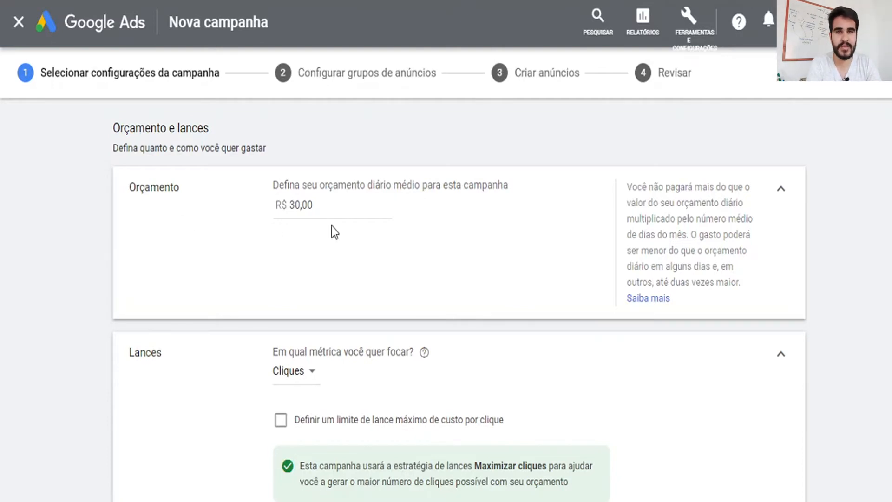
pyautogui.scroll(1, 331, 226)
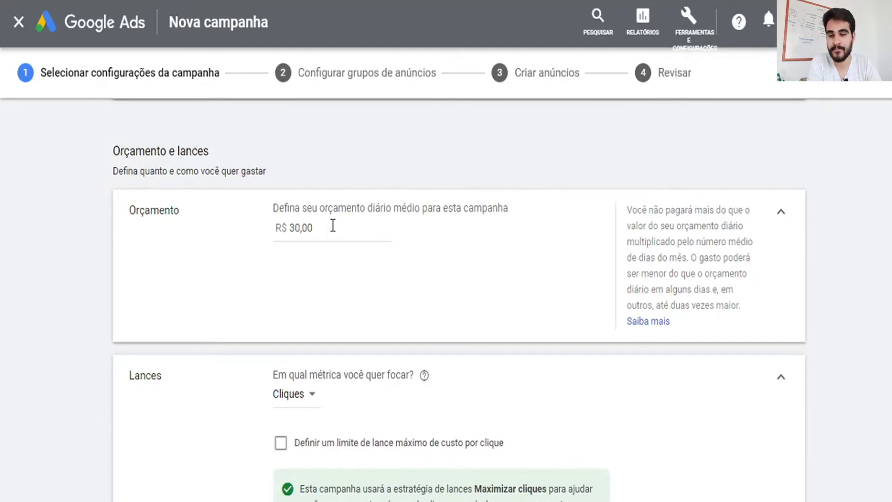
pyautogui.scroll(-3, 333, 226)
pyautogui.scroll(2, 333, 230)
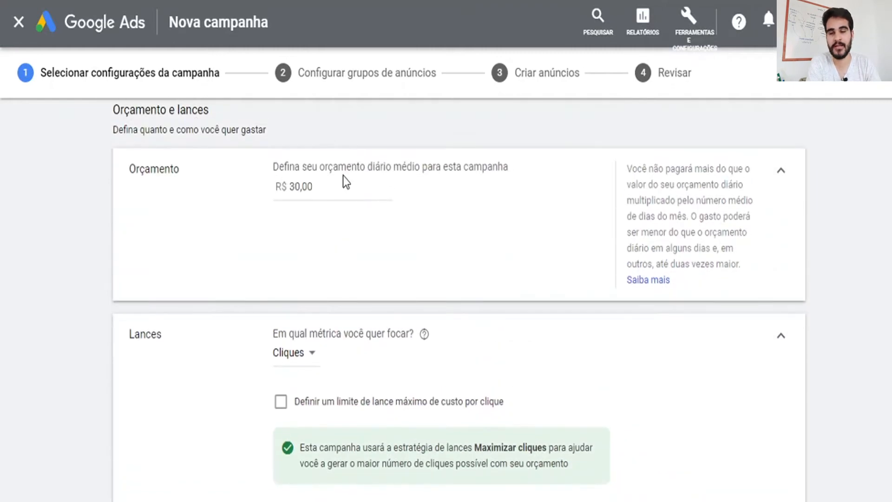
pyautogui.scroll(-1, 408, 122)
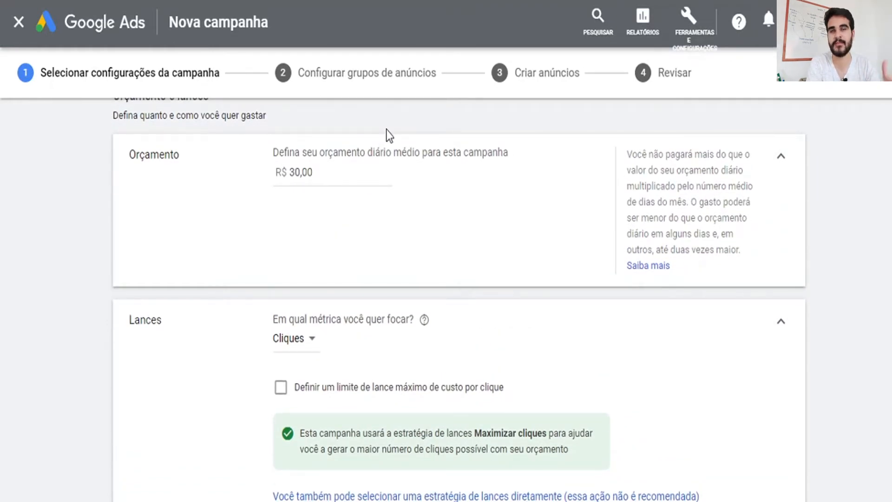
# Examine the metrics the campaign's bidding can focus on, including the Conversões requirements, and choose Cliques
pyautogui.scroll(-2, 387, 129)
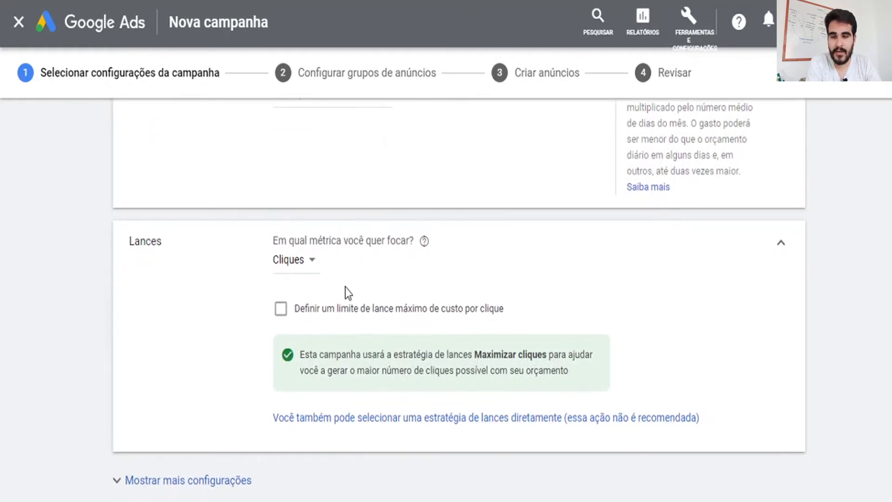
pyautogui.moveTo(125, 241); pyautogui.dragTo(191, 247)
pyautogui.click(191, 247)
pyautogui.scroll(2, 191, 247)
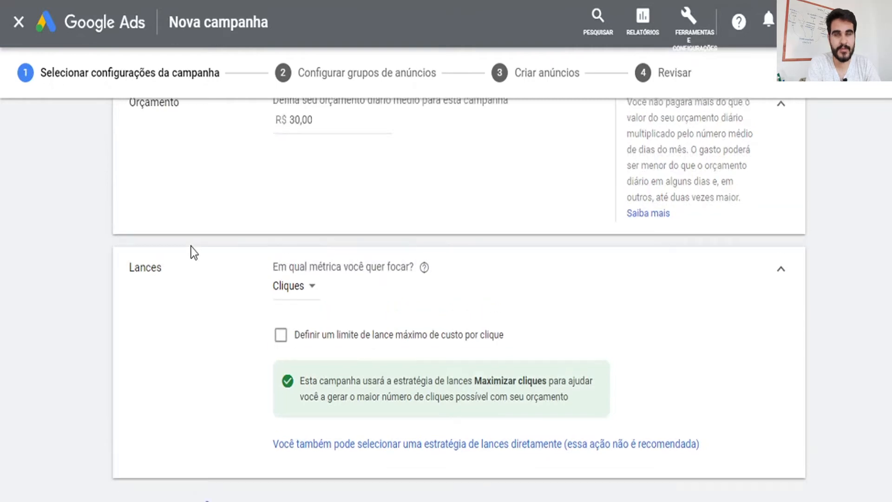
pyautogui.scroll(-3, 227, 269)
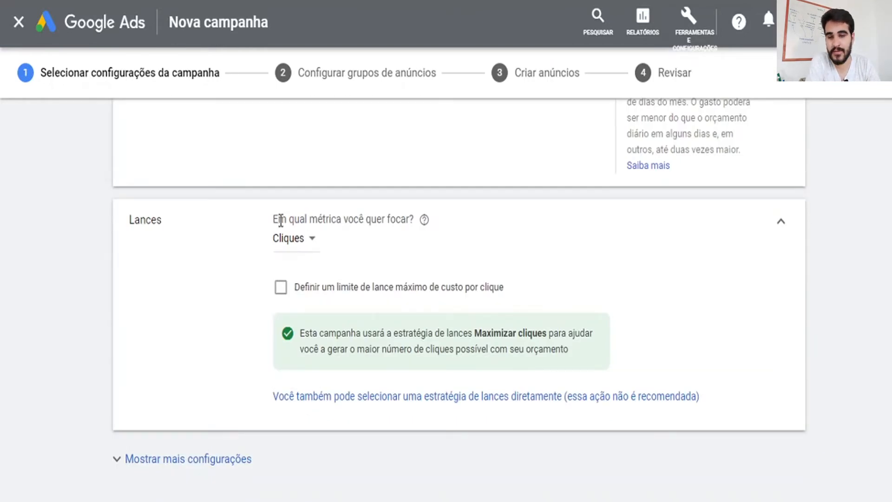
pyautogui.click(308, 240)
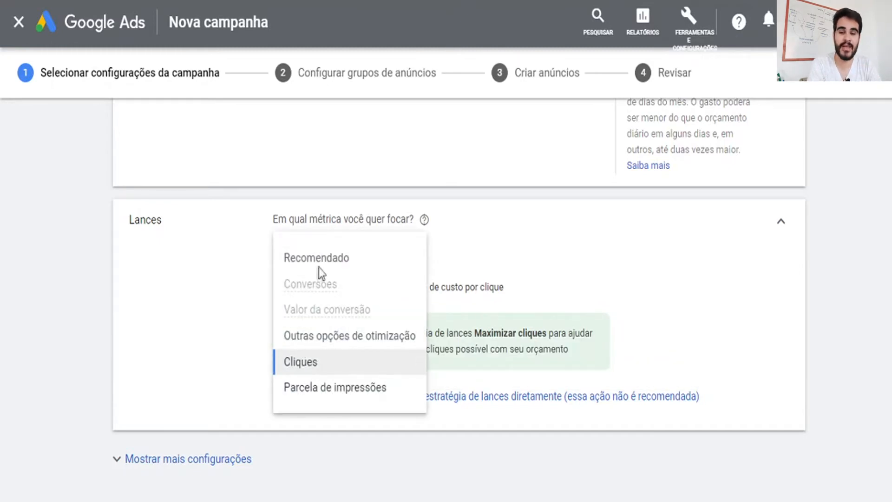
pyautogui.moveTo(307, 279)
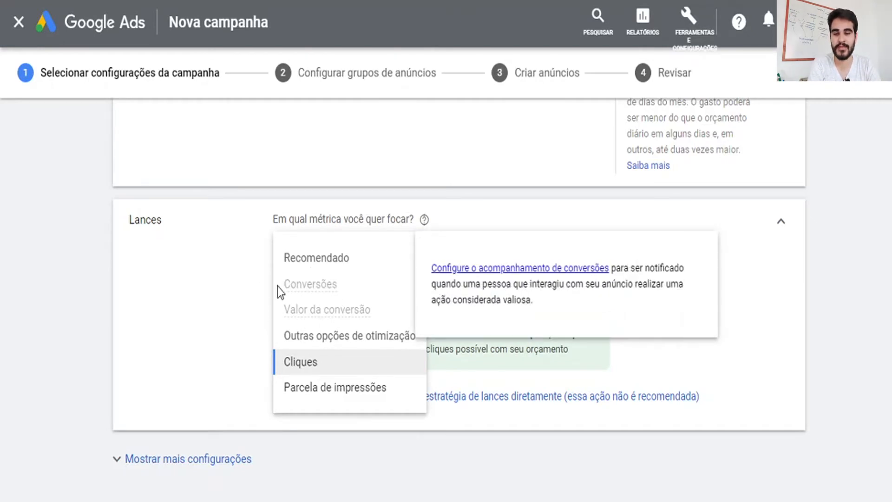
pyautogui.doubleClick(344, 286)
pyautogui.moveTo(358, 288)
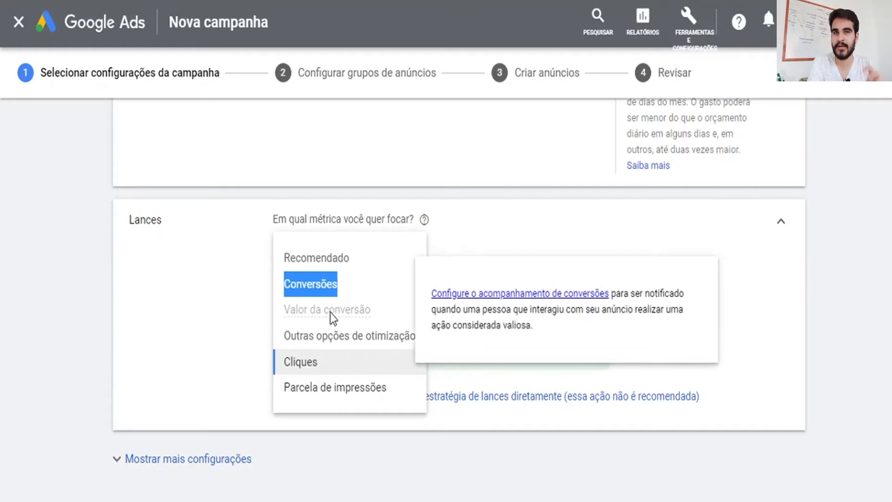
pyautogui.click(298, 363)
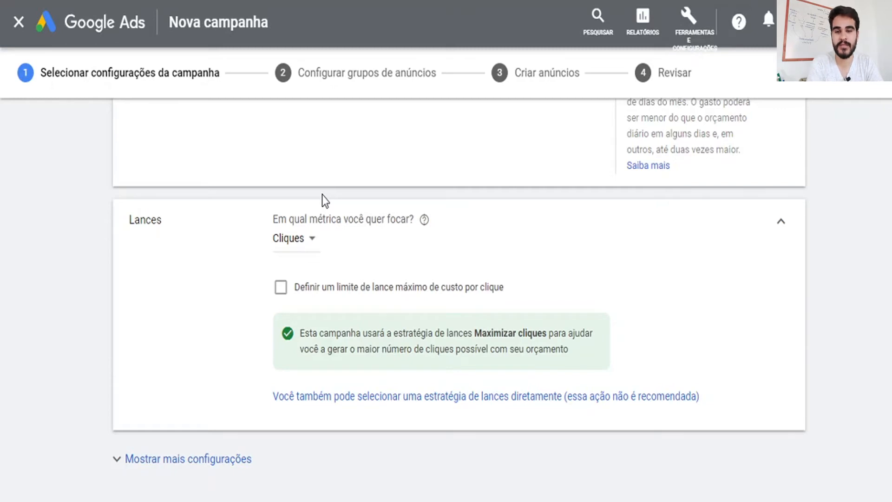
pyautogui.click(314, 241)
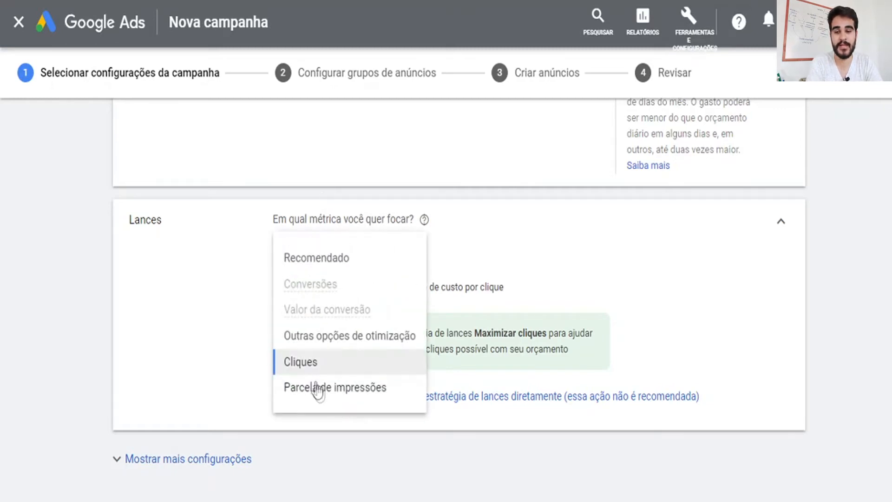
pyautogui.click(308, 360)
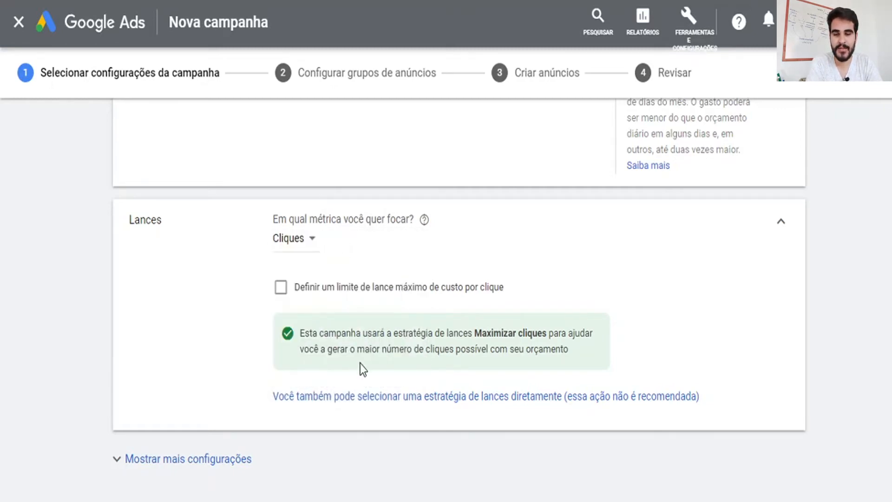
# Switch the bidding section to choosing a bid strategy directly and select CPC manual
pyautogui.scroll(-1, 360, 365)
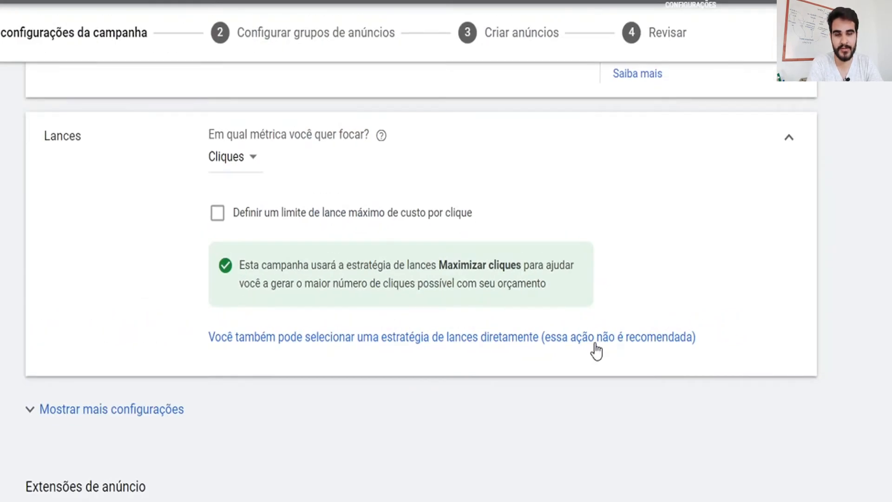
pyautogui.click(596, 340)
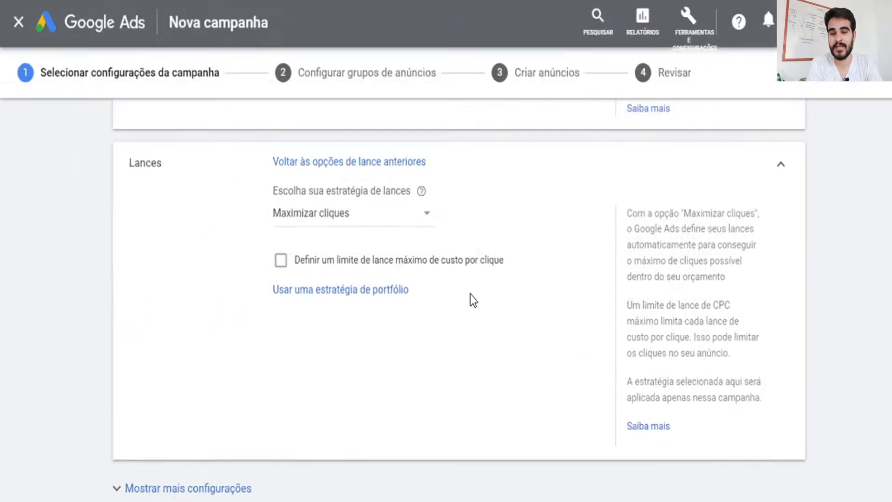
pyautogui.click(303, 224)
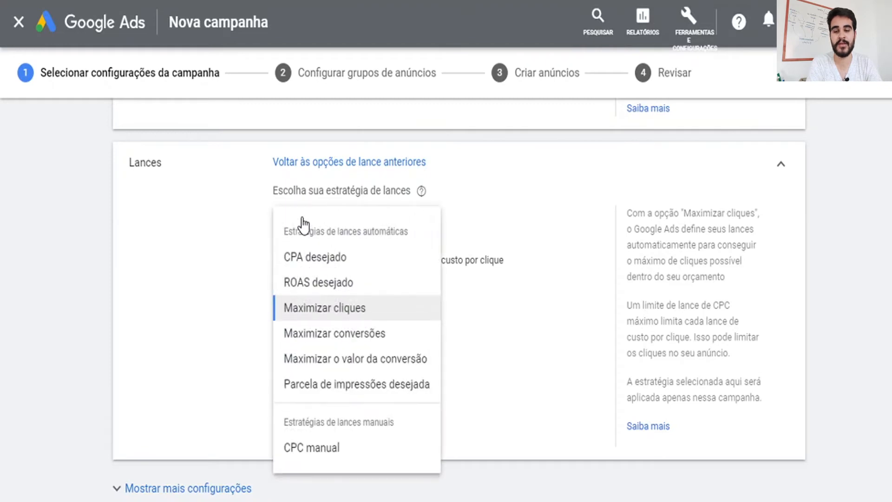
pyautogui.click(310, 448)
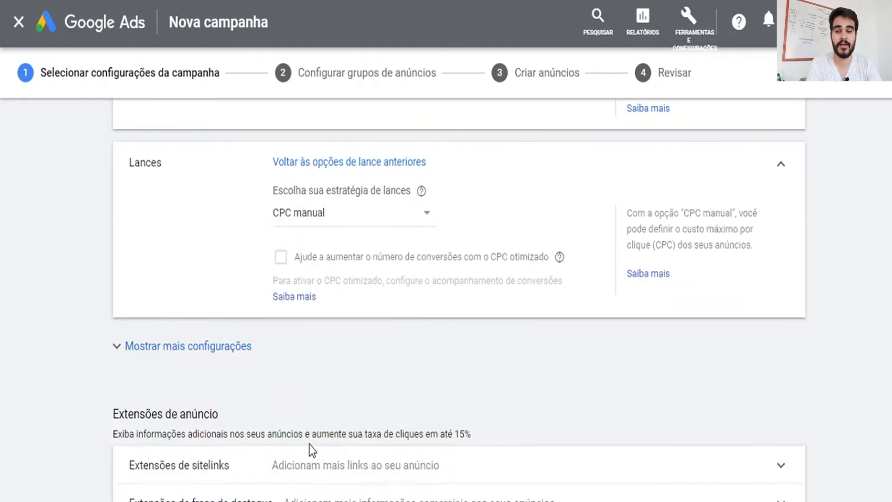
pyautogui.click(352, 222)
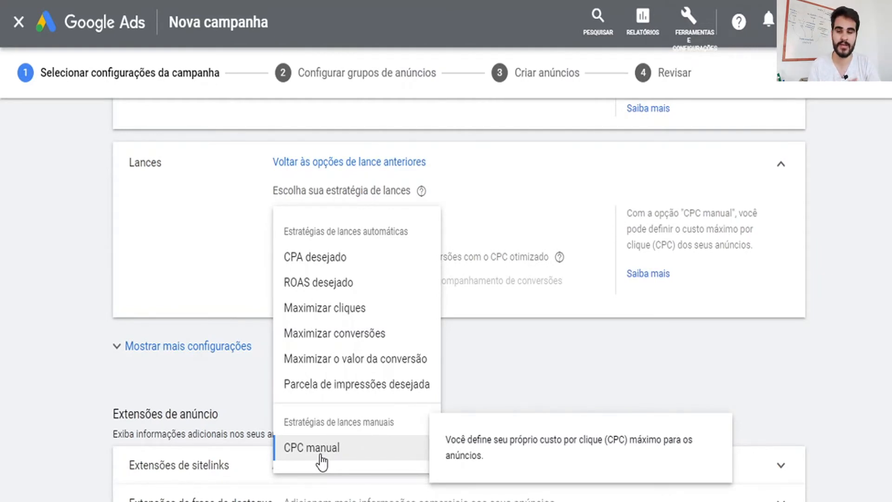
pyautogui.click(321, 456)
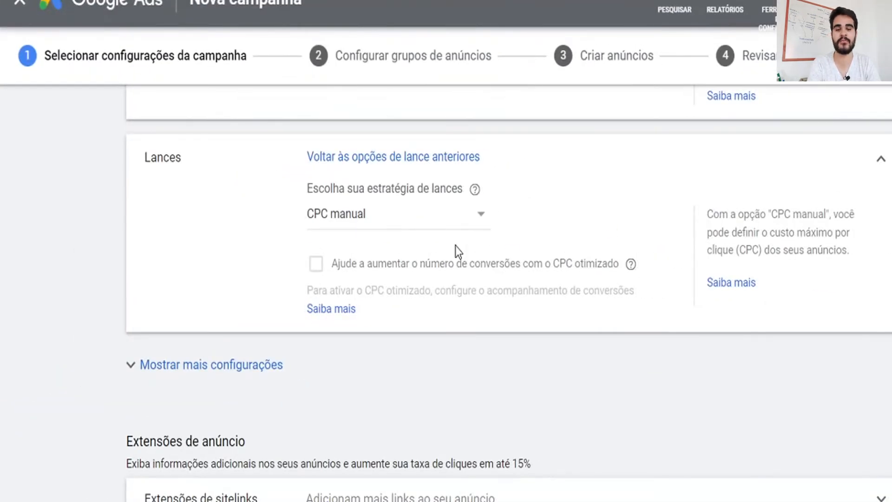
# Expand the additional campaign settings and review the conversion, ad rotation and ad extension options
pyautogui.scroll(-1, 455, 247)
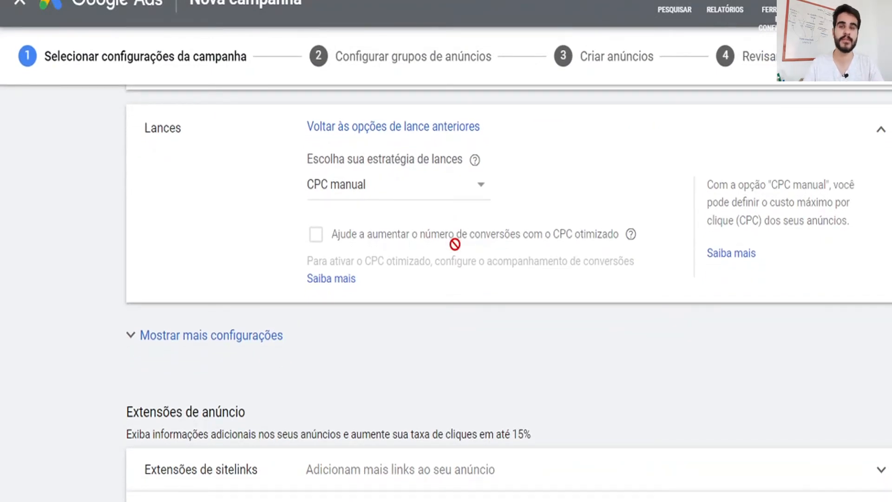
pyautogui.click(265, 346)
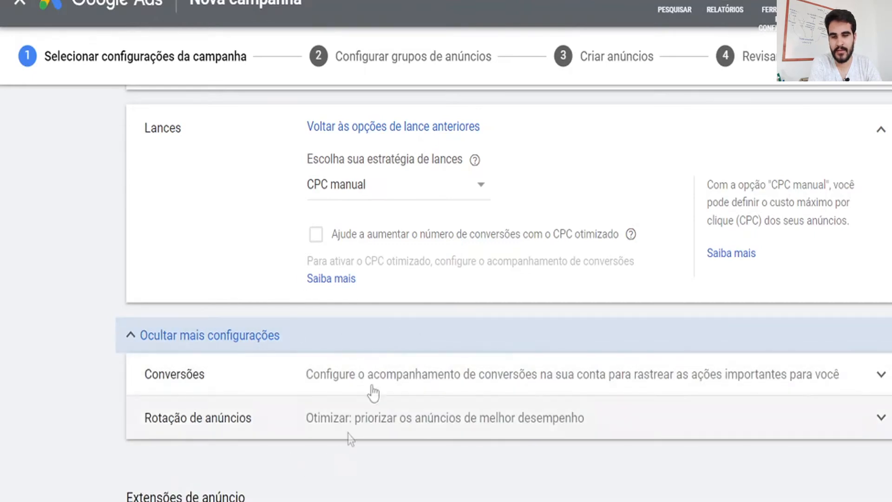
pyautogui.scroll(-2, 382, 322)
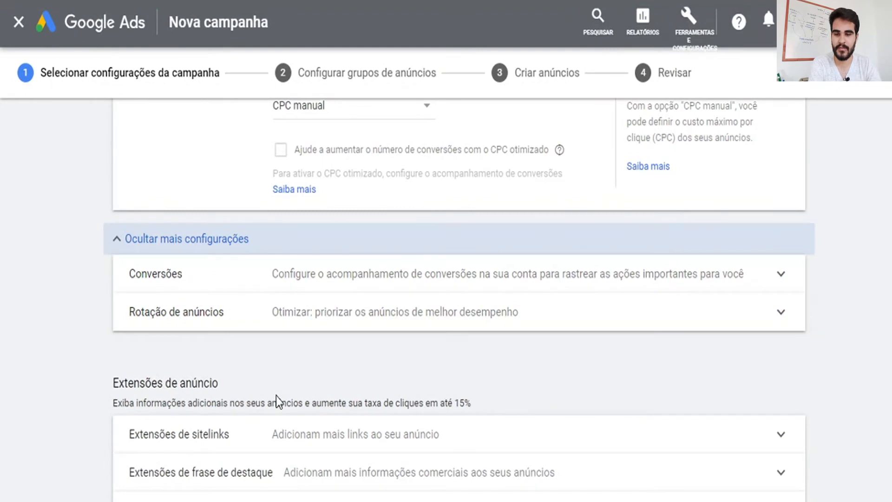
pyautogui.scroll(-3, 276, 396)
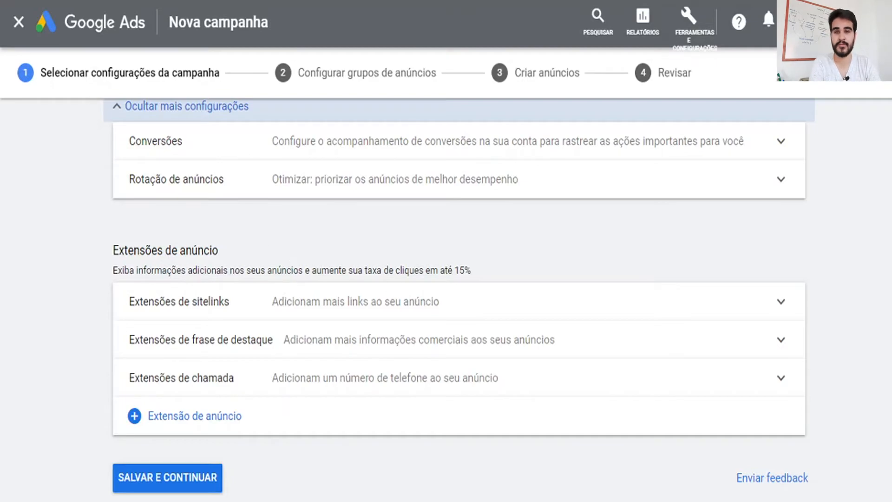
# Open Google Search in a new browser tab and search for "americanas"
pyautogui.hotkey('ctrl', 't')
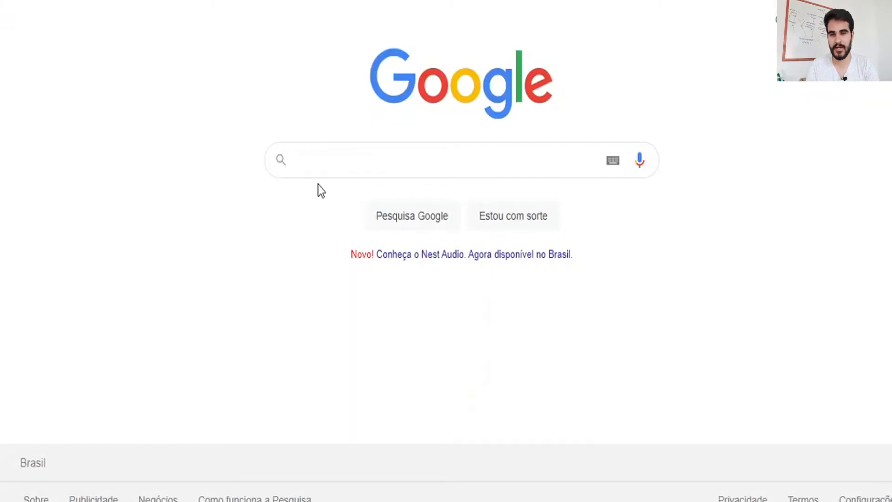
pyautogui.write('americanas')
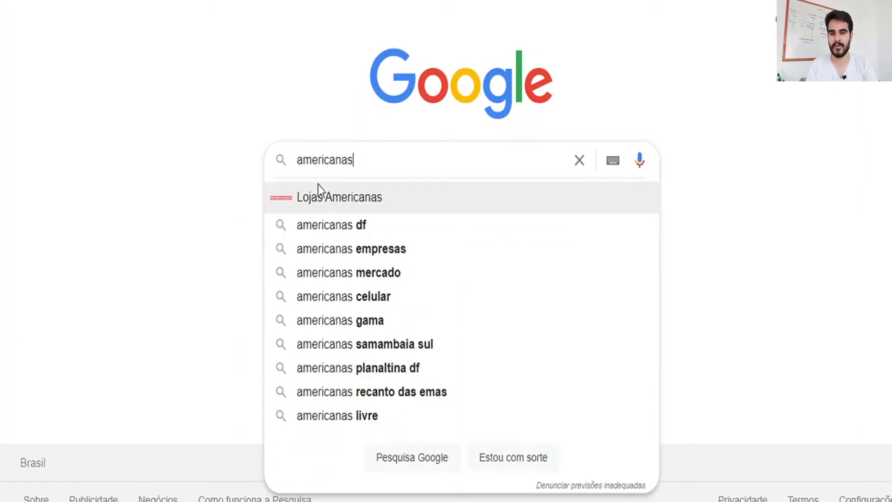
pyautogui.press('Return')
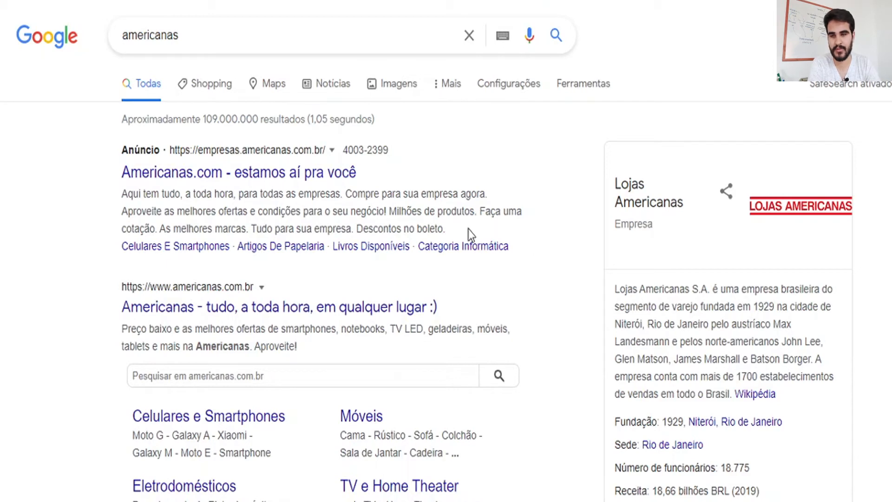
# Examine the Americanas ad and its sitelinks, and search Google for "otica" to examine the first ad and its location extension
pyautogui.moveTo(121, 153); pyautogui.dragTo(444, 230)
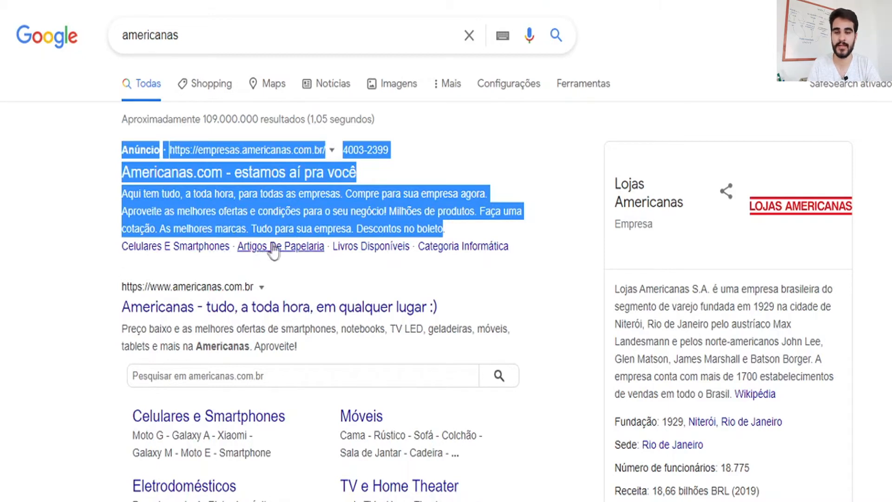
pyautogui.click(525, 235)
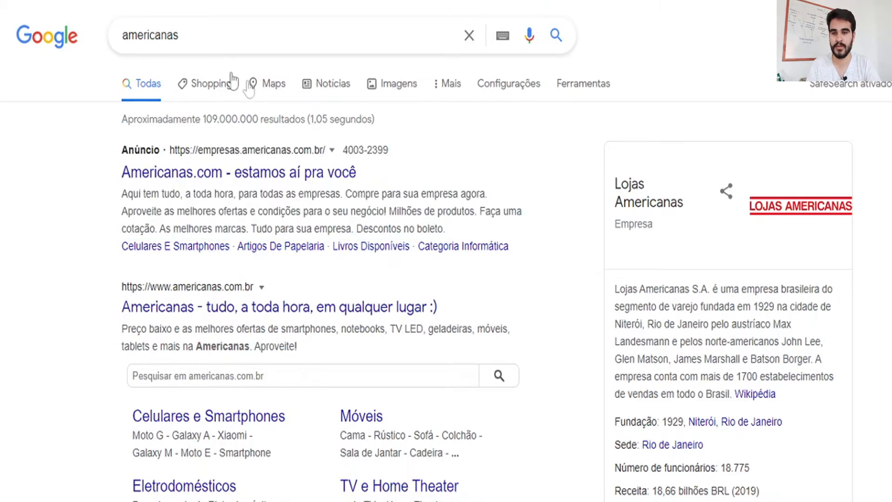
pyautogui.doubleClick(215, 38)
pyautogui.write('otica')
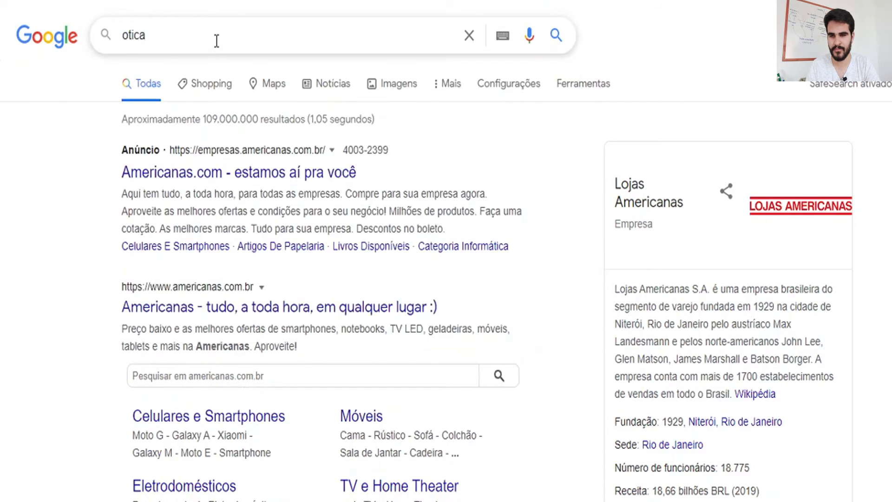
pyautogui.press('Return')
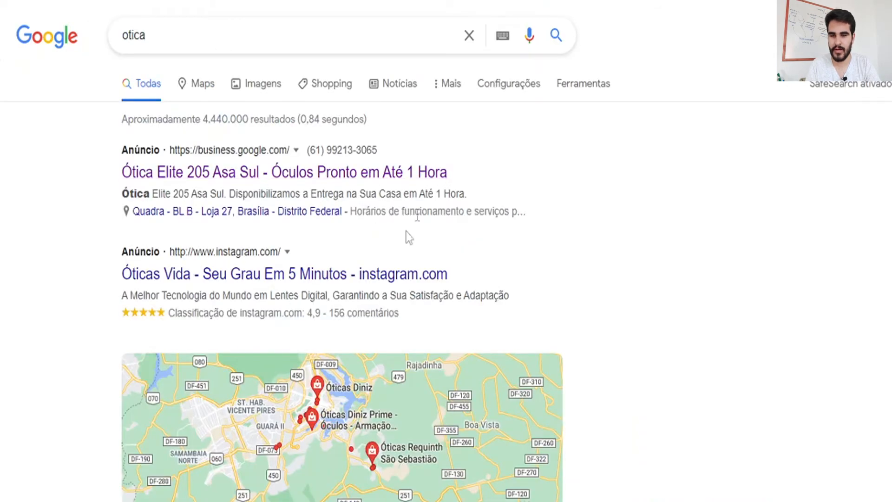
pyautogui.scroll(-1, 279, 233)
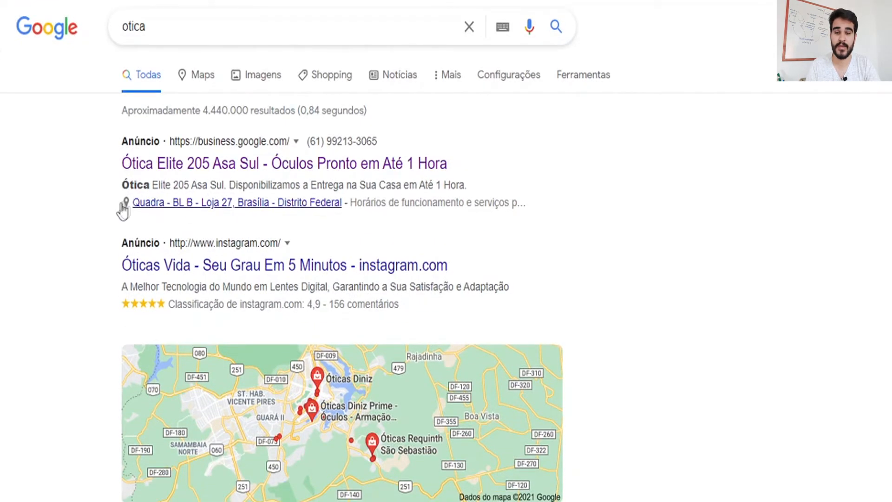
pyautogui.moveTo(489, 180); pyautogui.dragTo(108, 165)
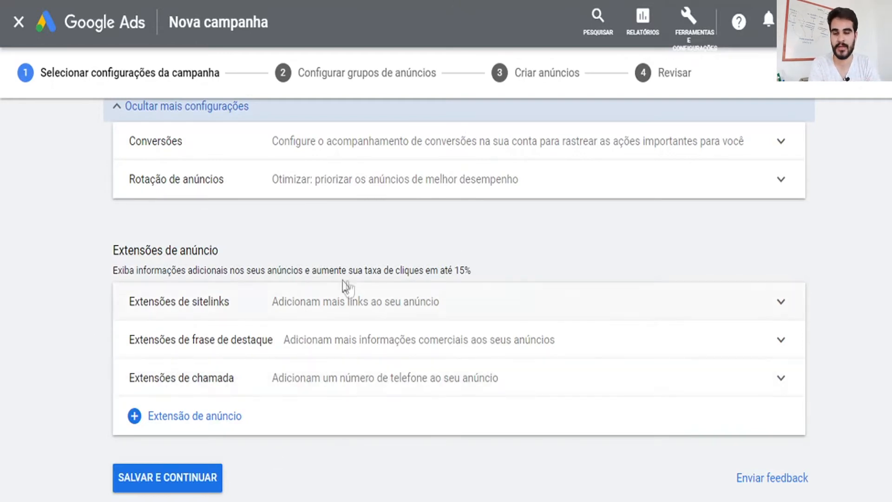
# Save the campaign settings without adding ad extensions and continue to the ad group setup
pyautogui.click(177, 483)
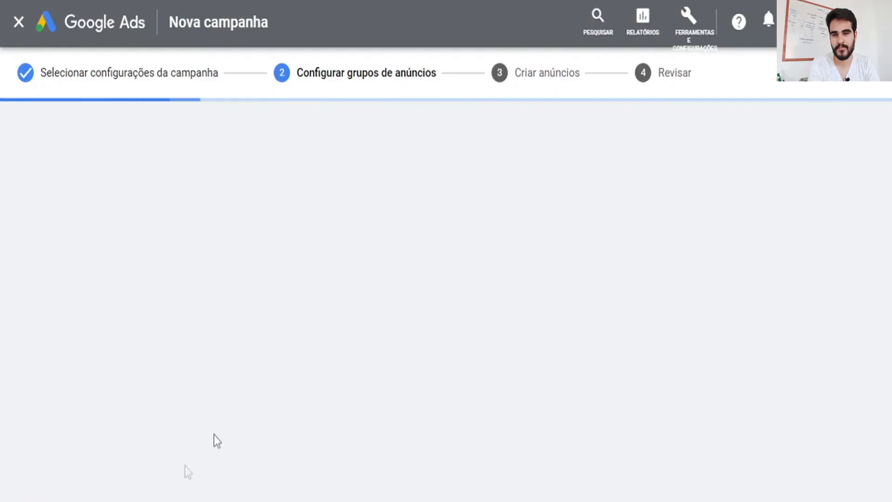
pyautogui.scroll(-1, 219, 239)
pyautogui.scroll(1, 219, 239)
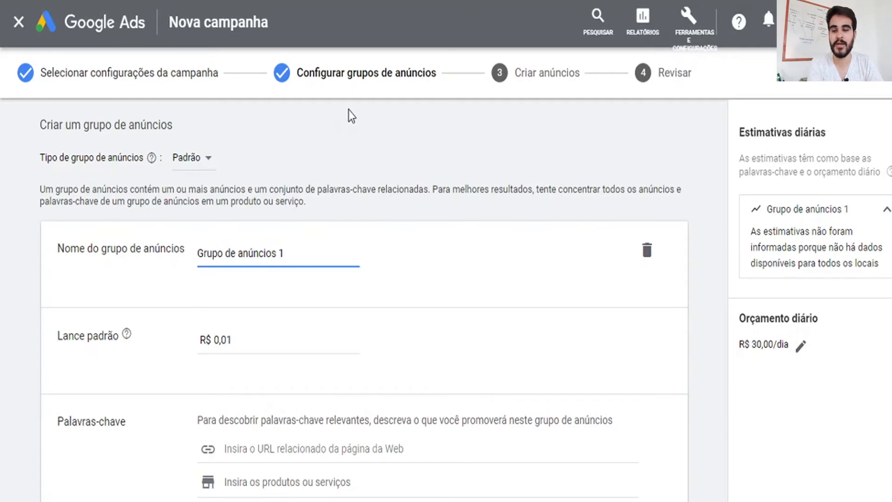
pyautogui.tripleClick(285, 254)
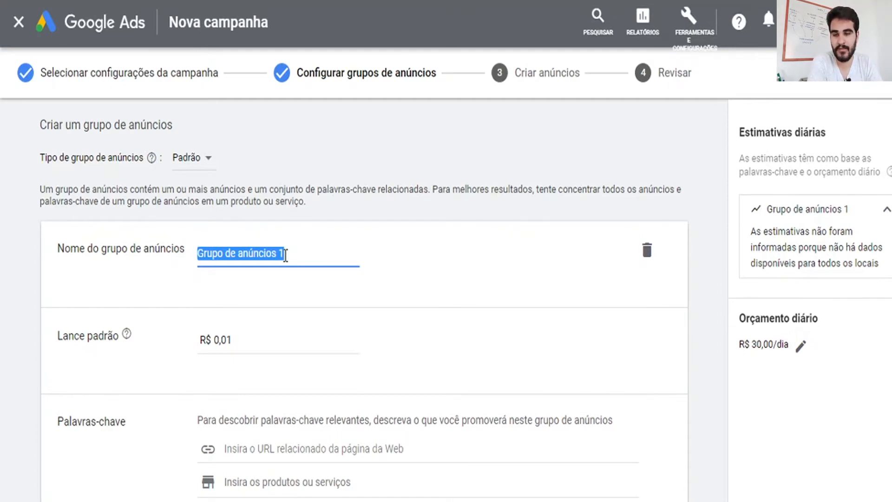
pyautogui.scroll(-1, 233, 222)
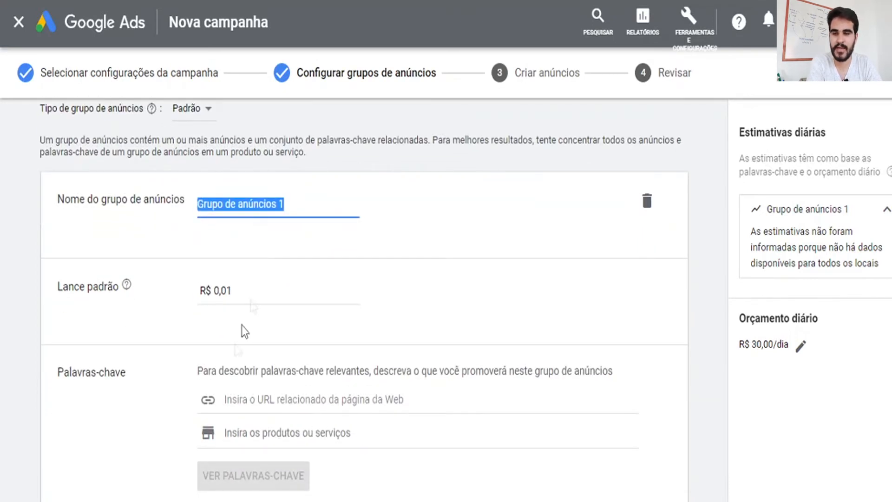
# Set the default bid (Lance padrão) of the ad group to R$ 3
pyautogui.scroll(-1, 245, 331)
pyautogui.doubleClick(89, 256)
pyautogui.click(192, 254)
pyautogui.click(223, 255)
pyautogui.doubleClick(223, 255)
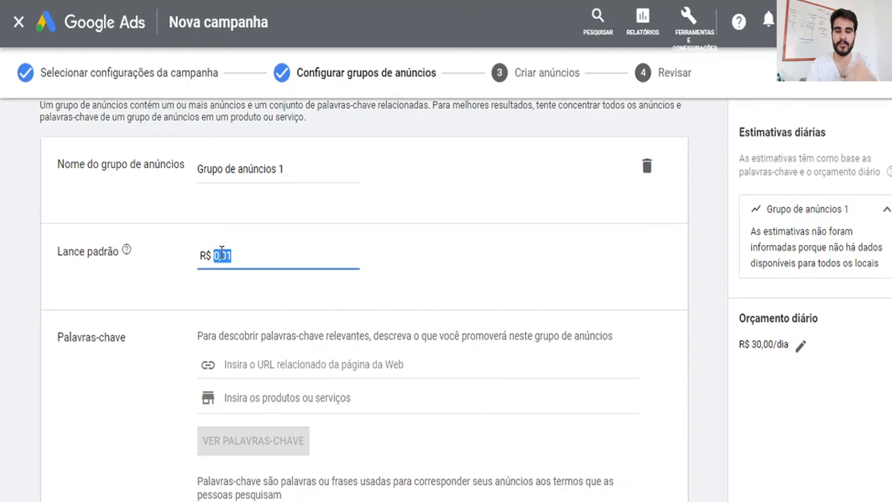
pyautogui.write('3')
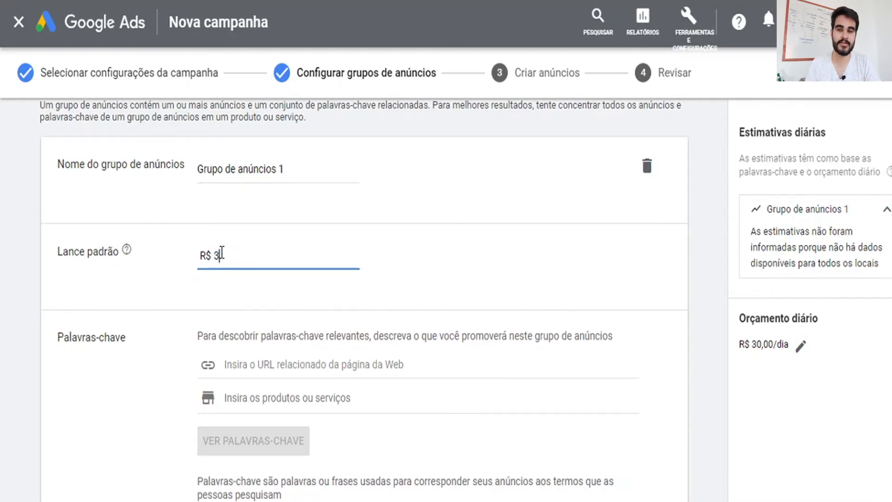
pyautogui.click(421, 242)
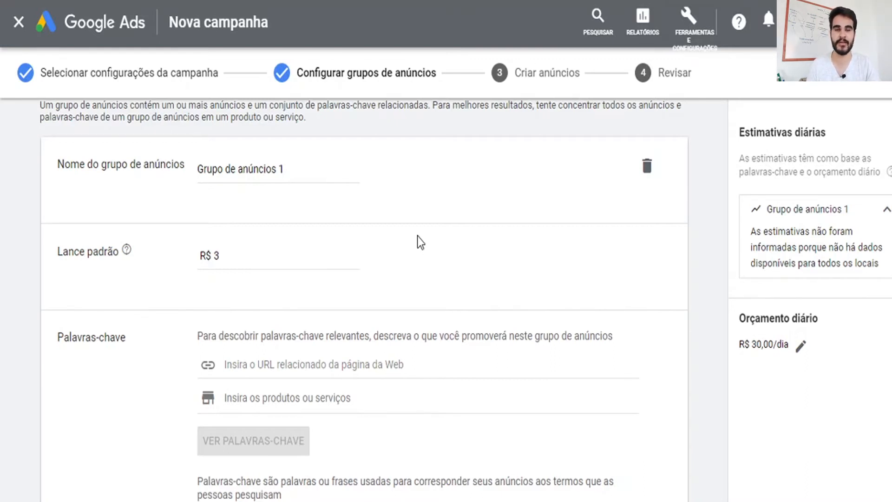
# Look for the Planejador de palavras-chave among the Google Ads planning tools
pyautogui.click(643, 18)
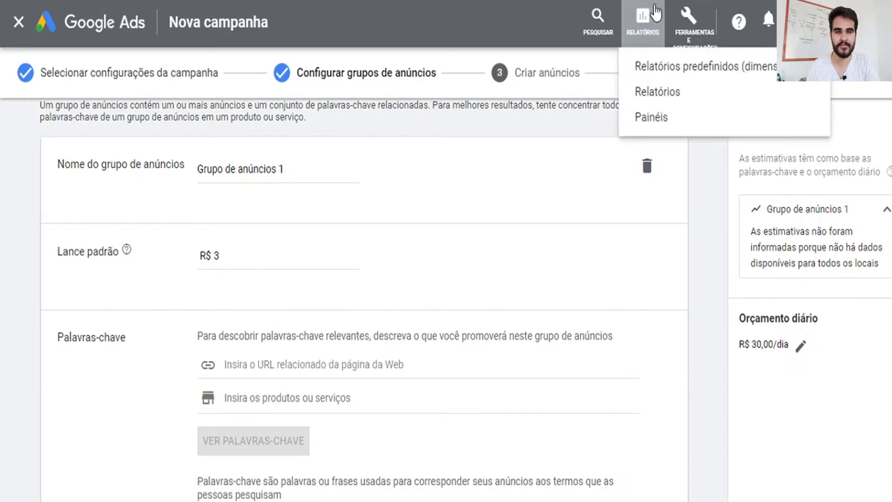
pyautogui.click(694, 16)
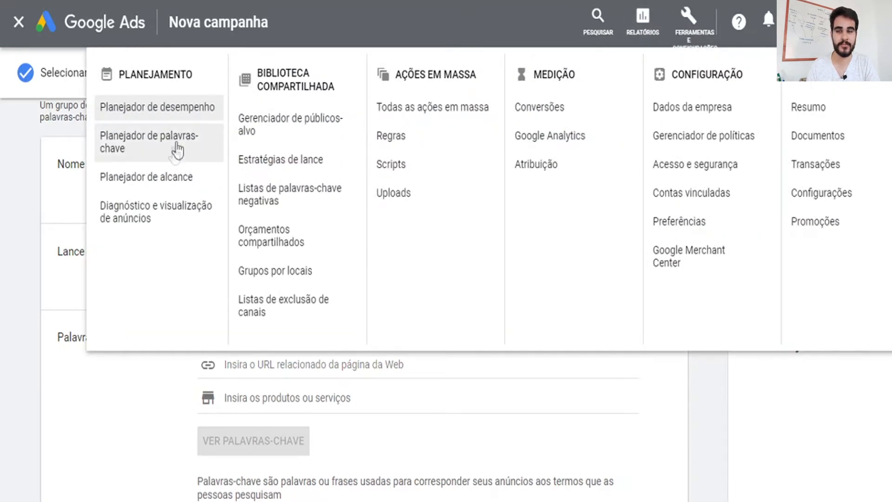
pyautogui.click(4, 215)
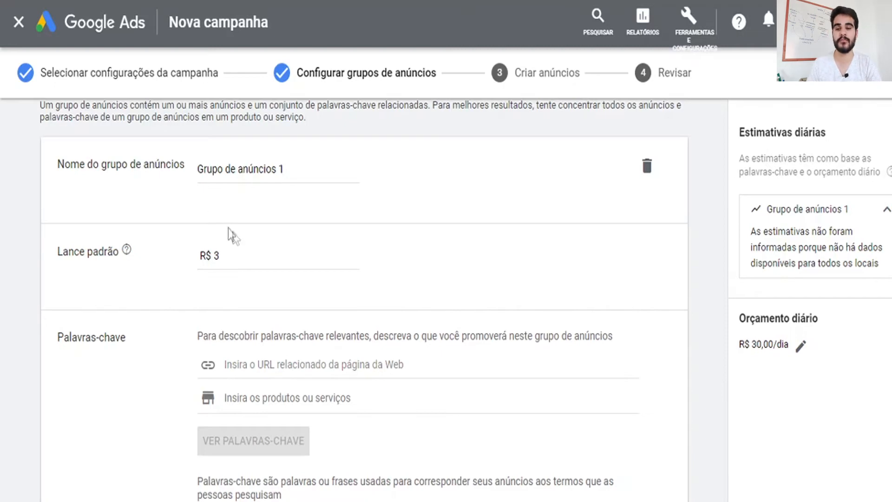
# Review the ad group's default bid and Palavras-chave section, including the keyword entry box
pyautogui.doubleClick(228, 256)
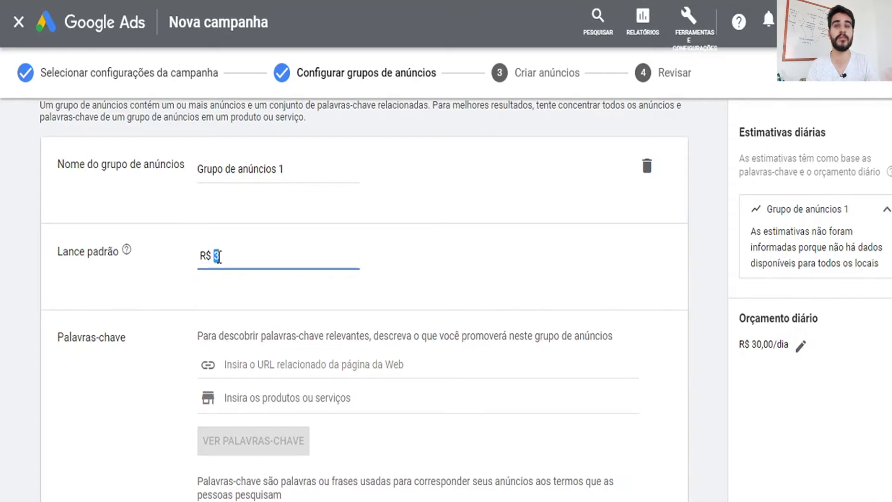
pyautogui.click(218, 256)
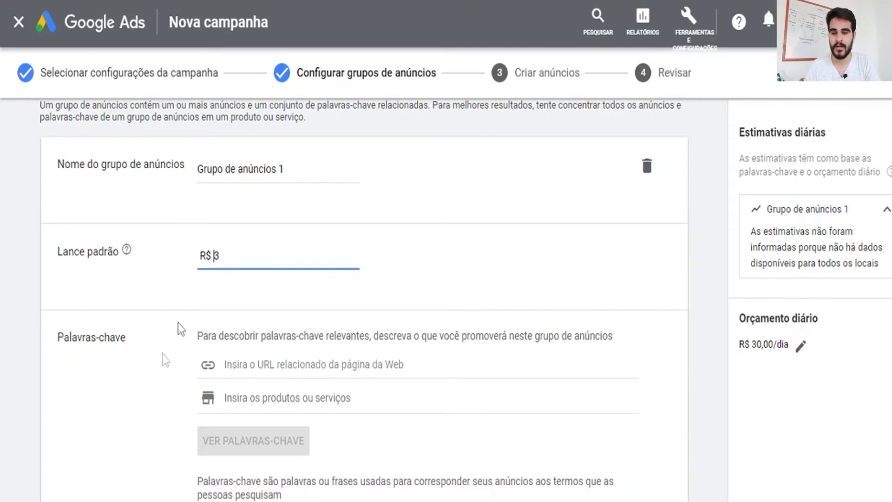
pyautogui.scroll(-1, 163, 354)
pyautogui.moveTo(62, 222); pyautogui.dragTo(136, 223)
pyautogui.moveTo(135, 288); pyautogui.dragTo(230, 212)
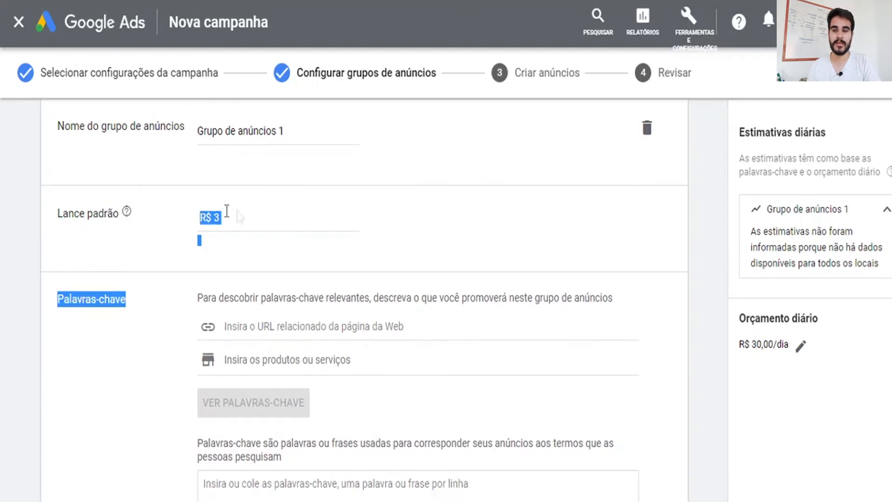
pyautogui.click(256, 219)
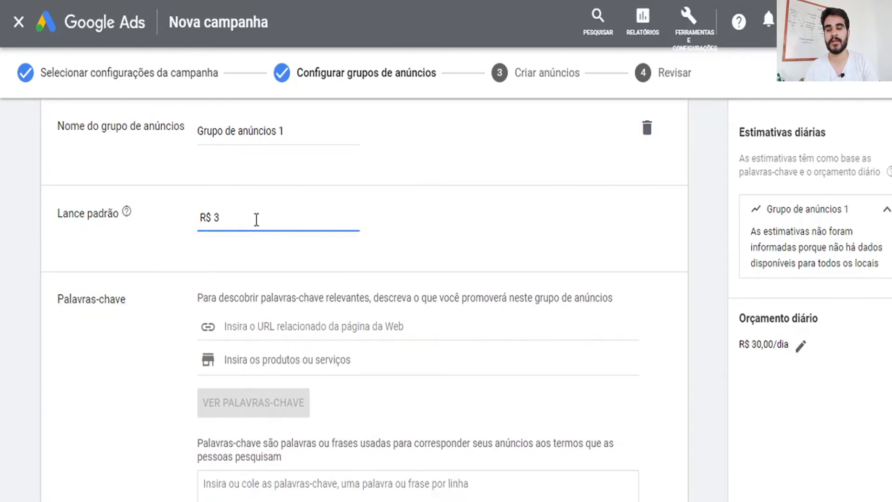
pyautogui.scroll(-3, 256, 219)
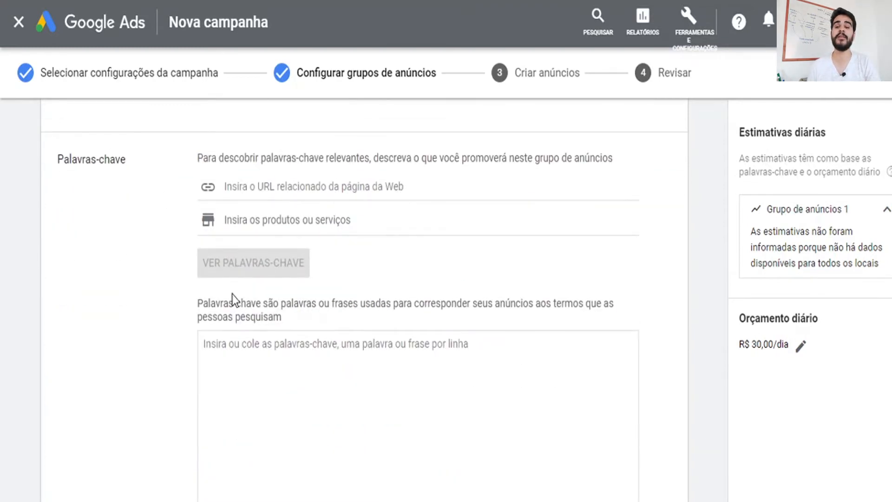
pyautogui.scroll(-1, 232, 294)
pyautogui.click(259, 355)
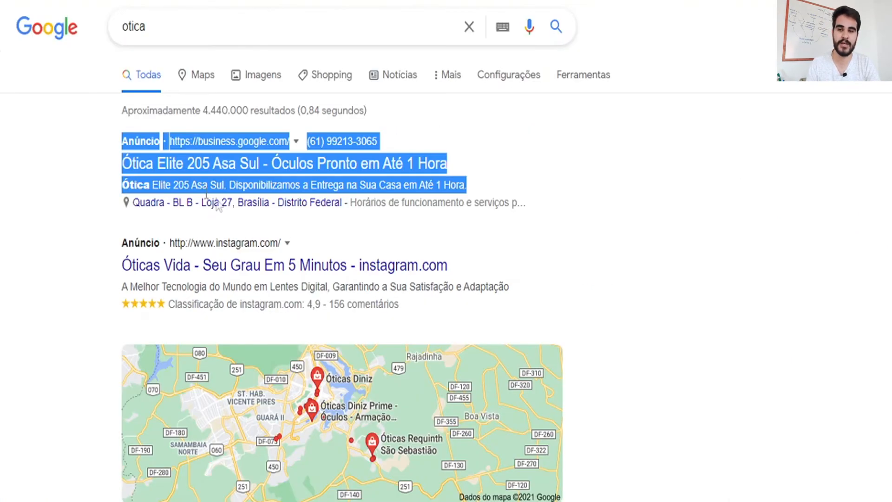
# Return to the Google results for "otica" and review the search ads and map listings
pyautogui.doubleClick(148, 37)
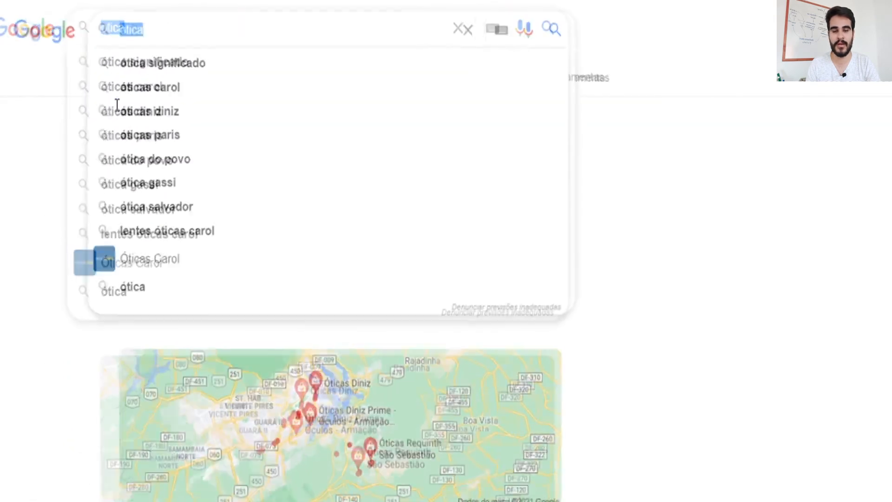
pyautogui.click(590, 241)
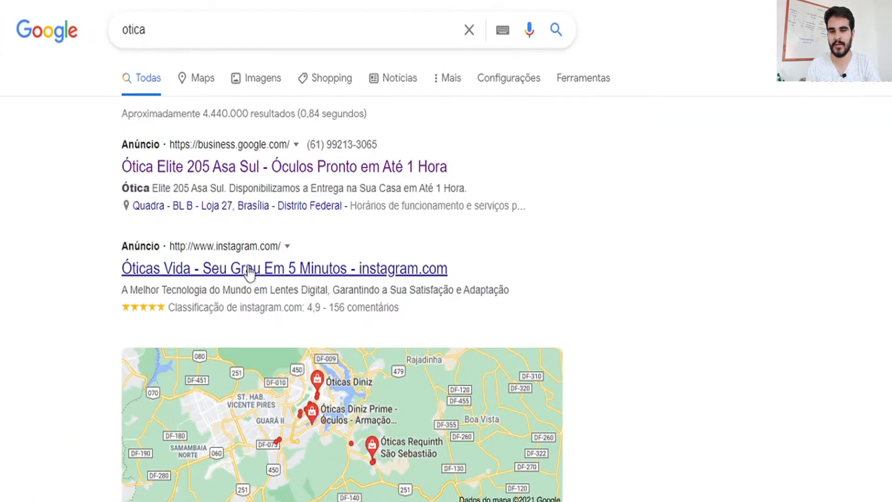
pyautogui.scroll(-5, 253, 273)
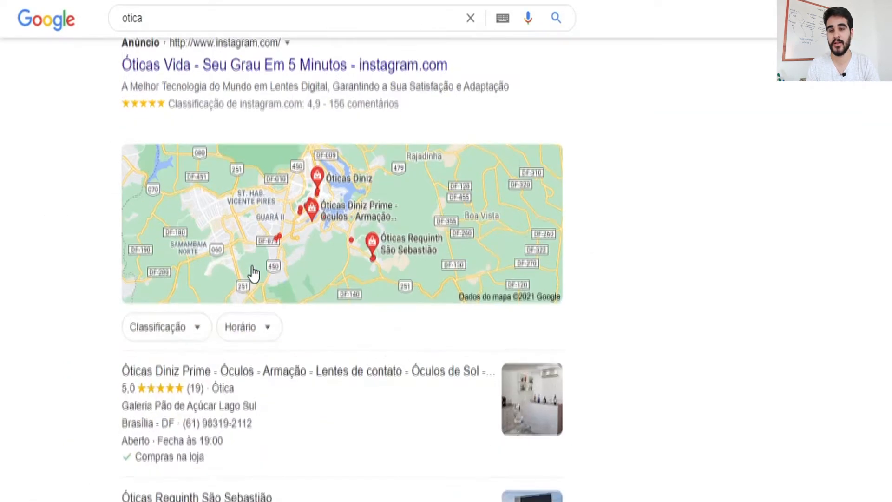
pyautogui.scroll(5, 218, 163)
# Search Google for "presente" and examine the map listings and shopping ads in the results
pyautogui.click(184, 28)
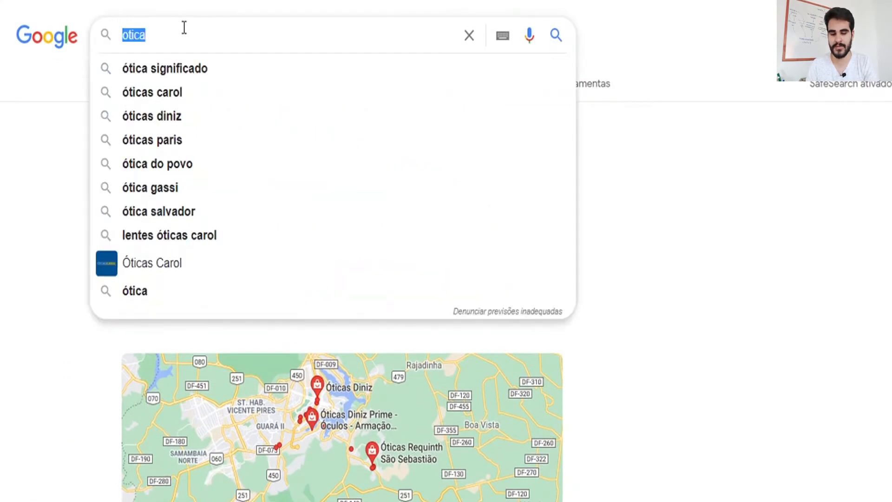
pyautogui.write('presentes')
pyautogui.press('BackSpace')
pyautogui.press('Return')
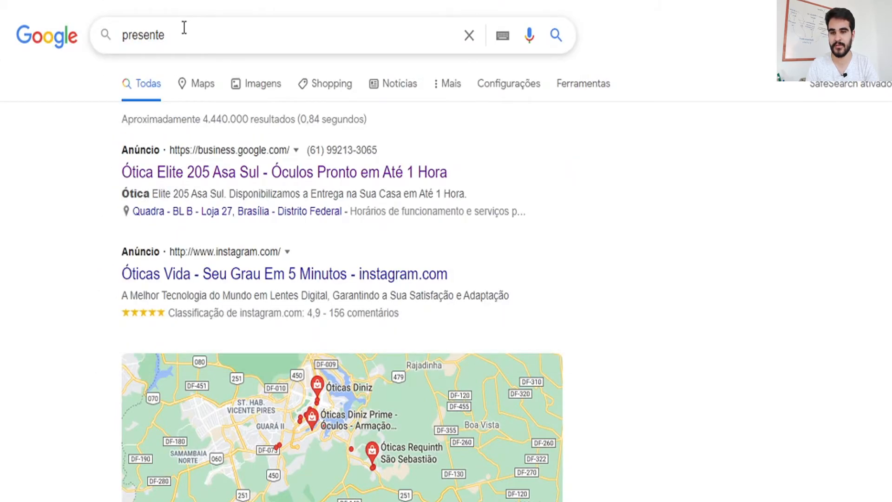
pyautogui.scroll(-5, 219, 203)
pyautogui.scroll(5, 219, 203)
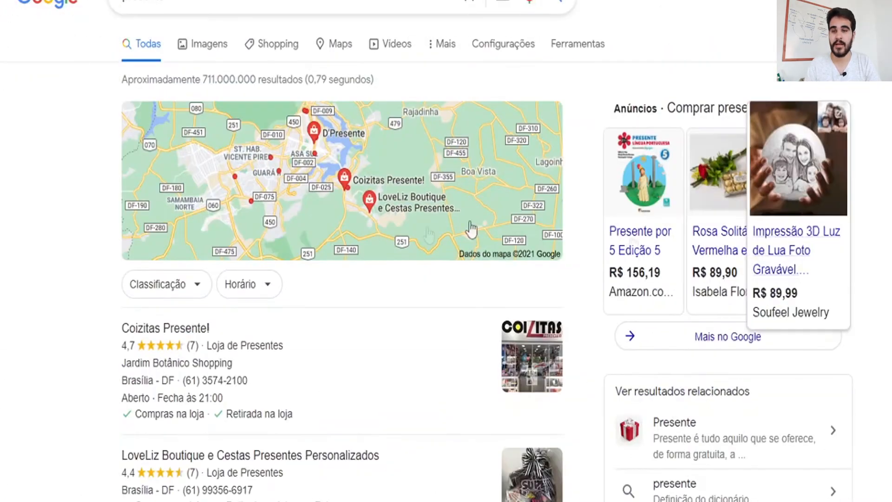
pyautogui.scroll(1, 153, 29)
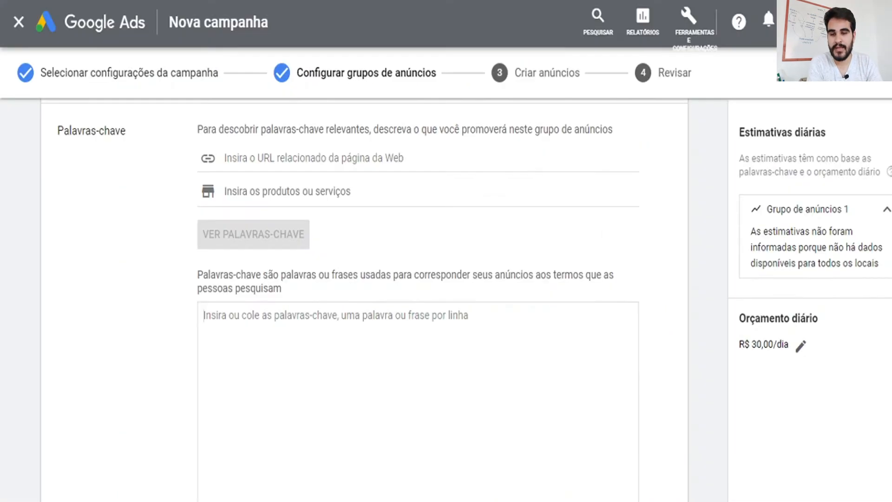
# Review the keyword section of the ad group, and search Google for "celular samsung a10" to examine its ads and organic results
pyautogui.click(279, 280)
pyautogui.scroll(-2, 279, 280)
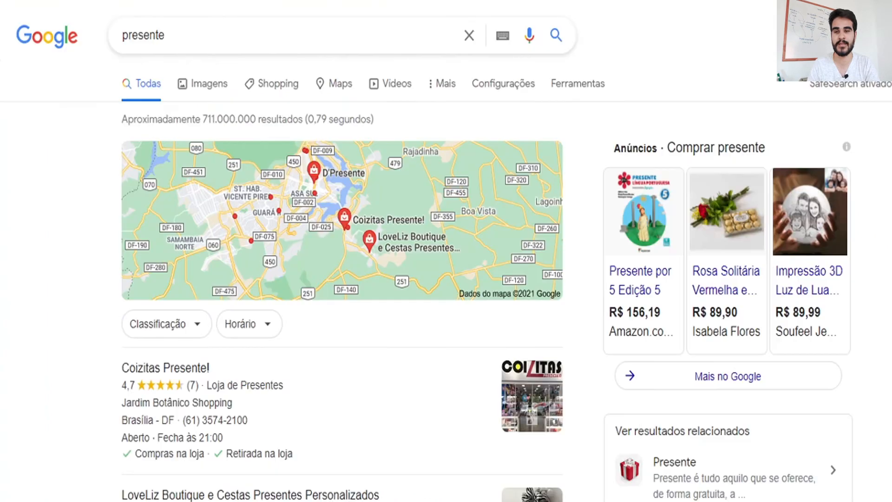
pyautogui.tripleClick(238, 43)
pyautogui.write('celular sa')
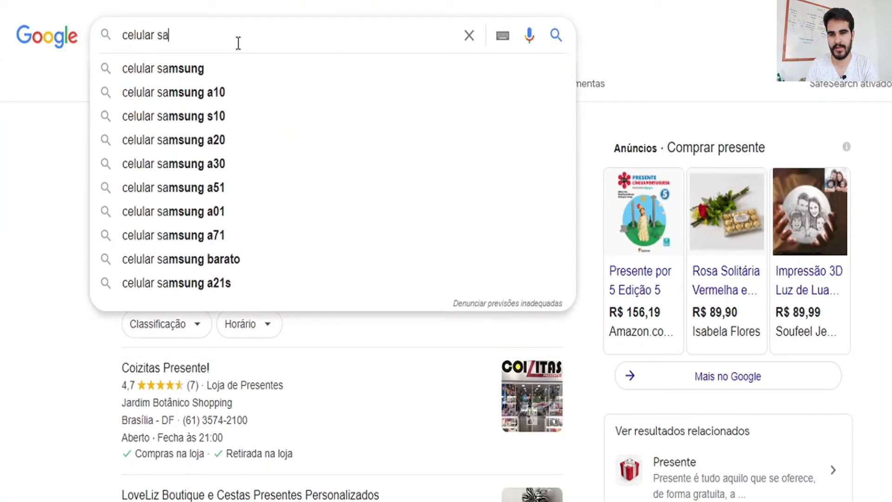
pyautogui.click(236, 91)
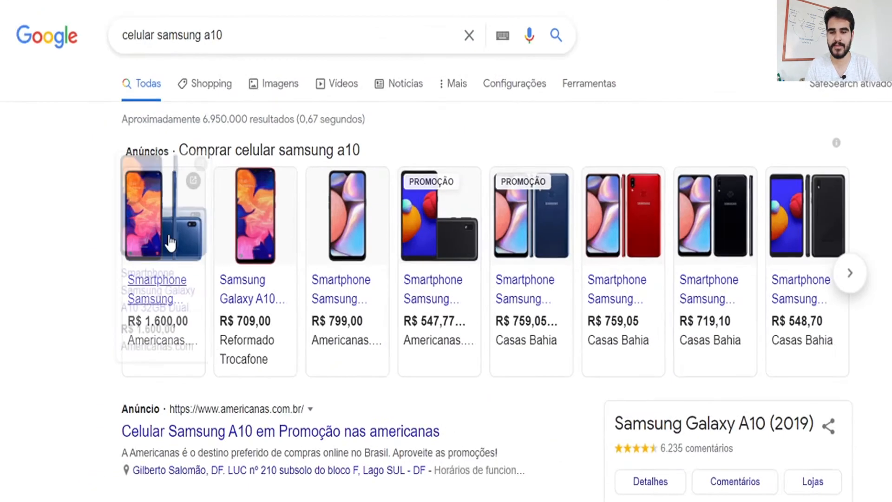
pyautogui.scroll(-5, 169, 242)
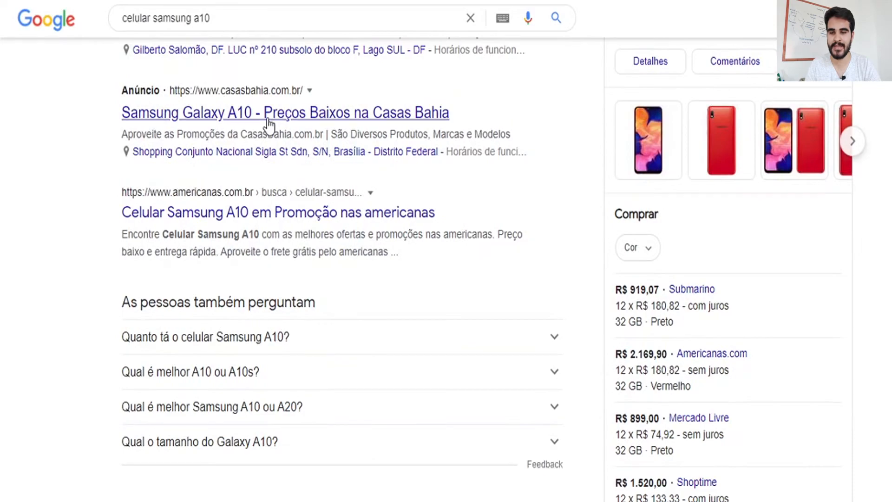
pyautogui.scroll(-5, 267, 118)
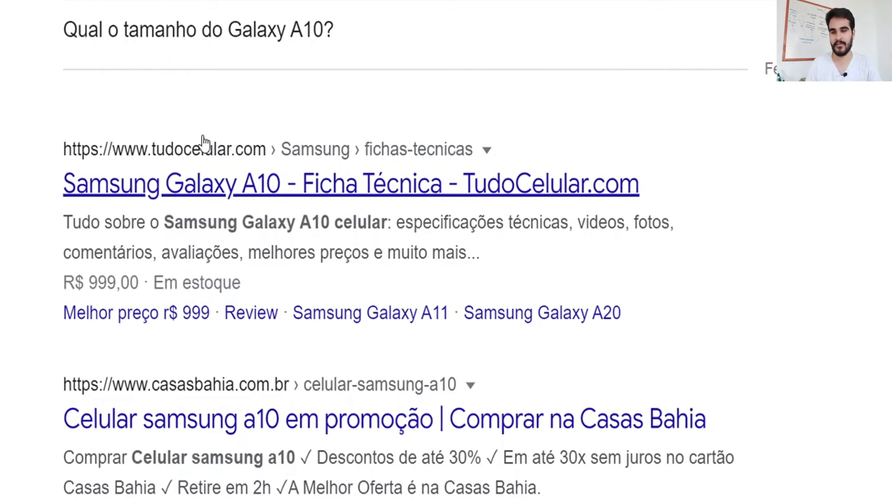
pyautogui.scroll(2, 263, 117)
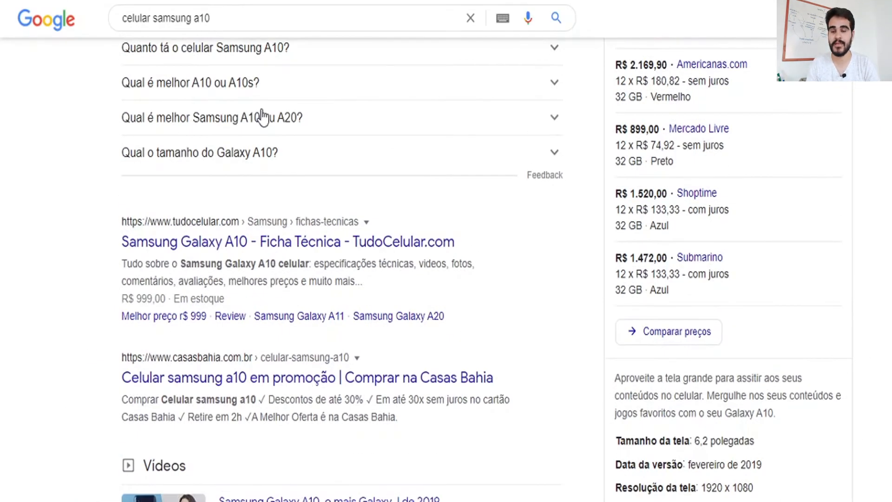
# Enter comprar samsung a10 as an example keyword for the ad group in Google Ads, and clear the keyword box
pyautogui.scroll(7, 263, 117)
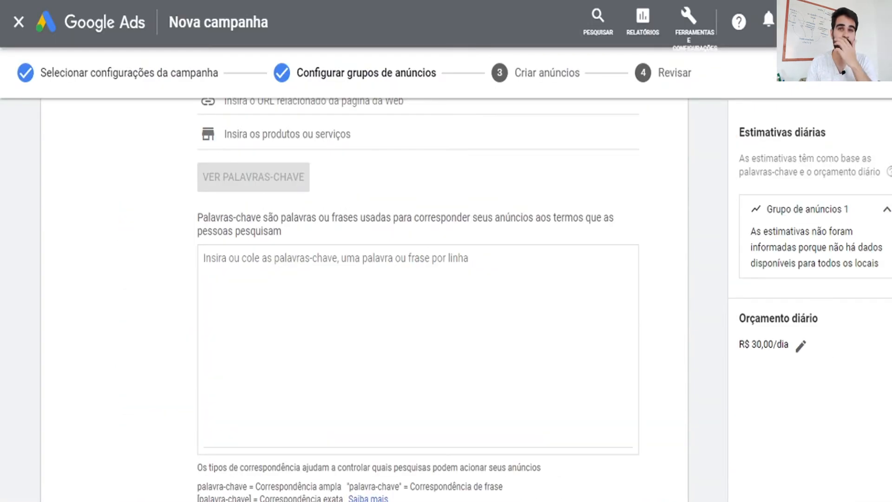
pyautogui.click(253, 260)
pyautogui.scroll(-1, 252, 213)
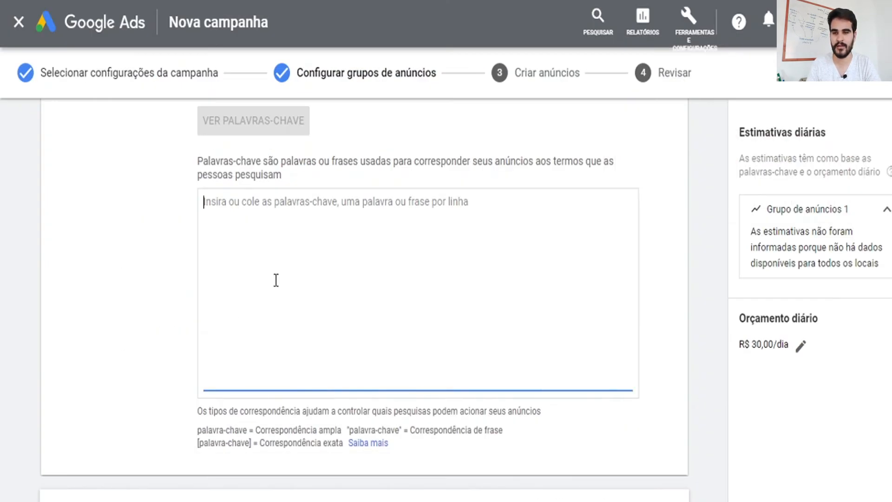
pyautogui.scroll(-1, 275, 279)
pyautogui.write('"')
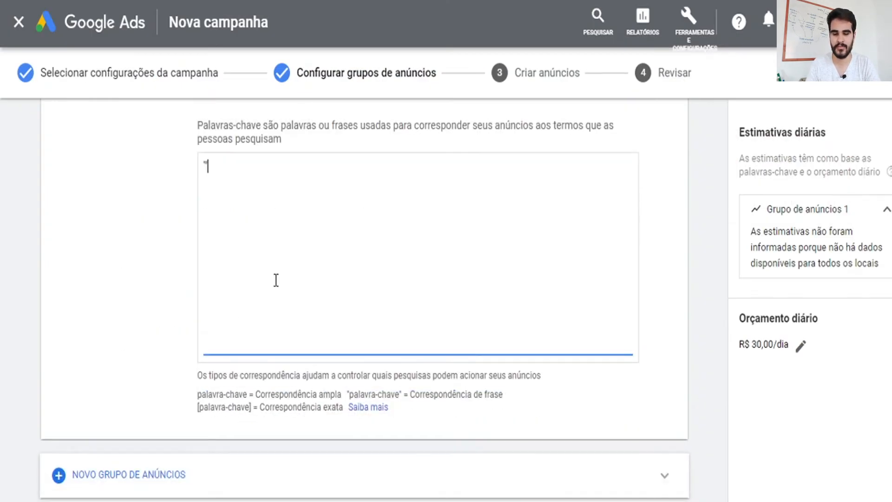
pyautogui.write('co')
pyautogui.press('BackSpace')
pyautogui.press('BackSpace')
pyautogui.press('BackSpace')
pyautogui.write('co')
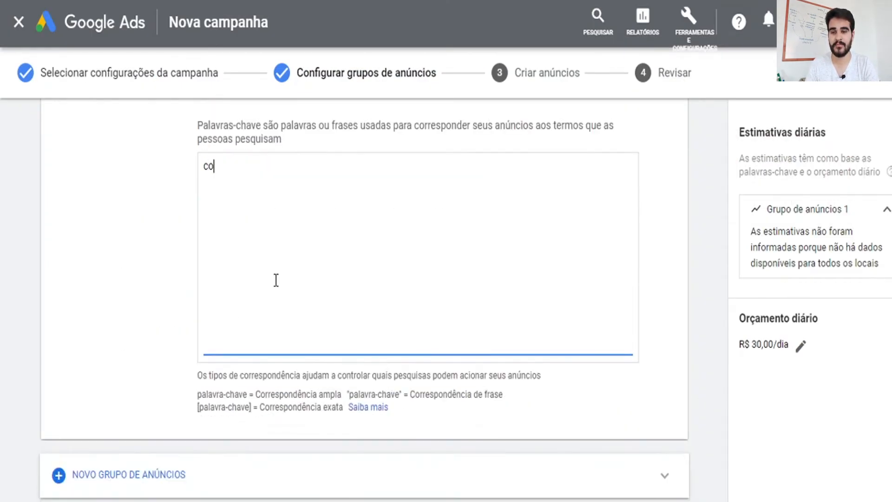
pyautogui.write('mprar celular samsung')
pyautogui.hotkey('ctrl', 'a')
pyautogui.write('comprar samsung a10')
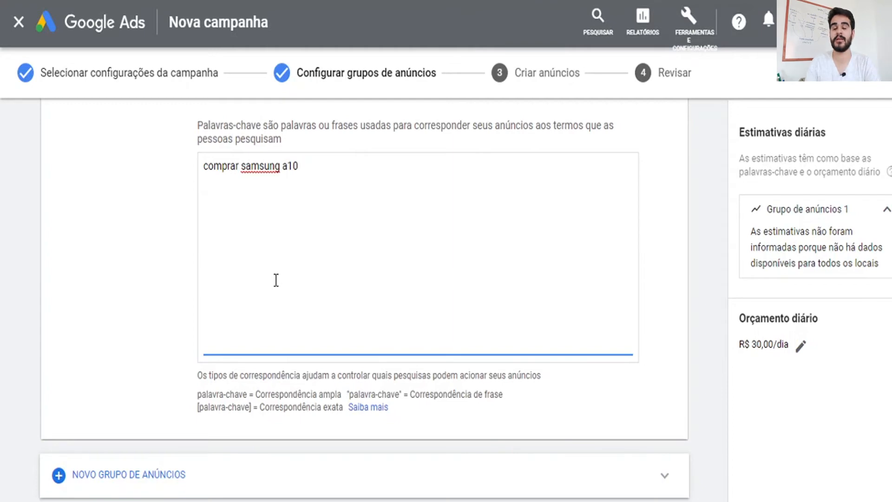
pyautogui.hotkey('ctrl', 'a')
pyautogui.press('BackSpace')
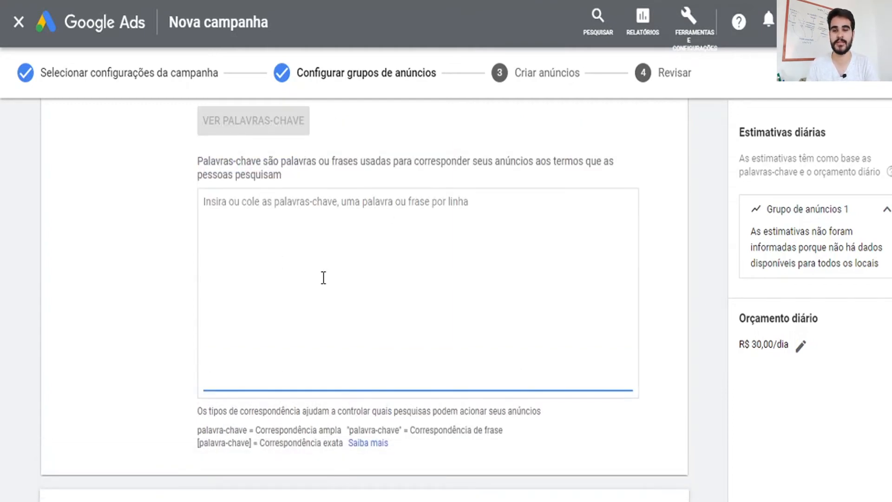
# Enter marketing digital brasilia as the ad group's keyword
pyautogui.scroll(1, 323, 278)
pyautogui.scroll(-1, 323, 278)
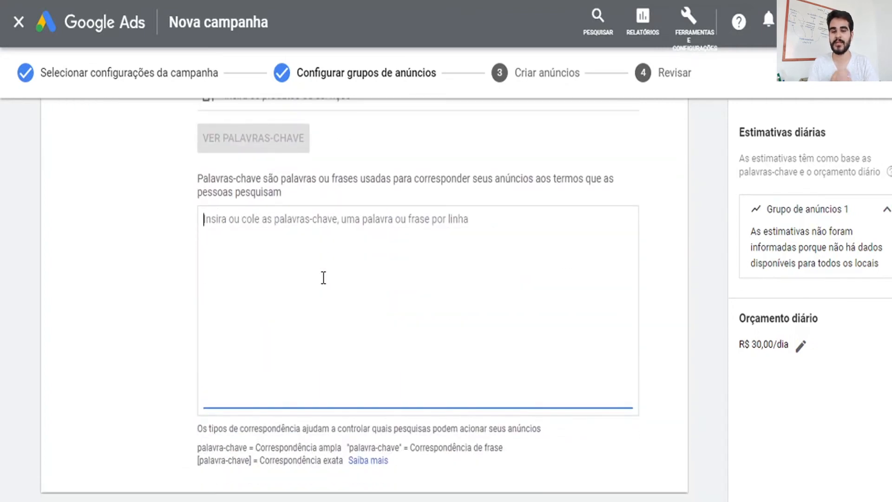
pyautogui.write('s')
pyautogui.press('BackSpace')
pyautogui.write('serviço')
pyautogui.hotkey('ctrl', 'a')
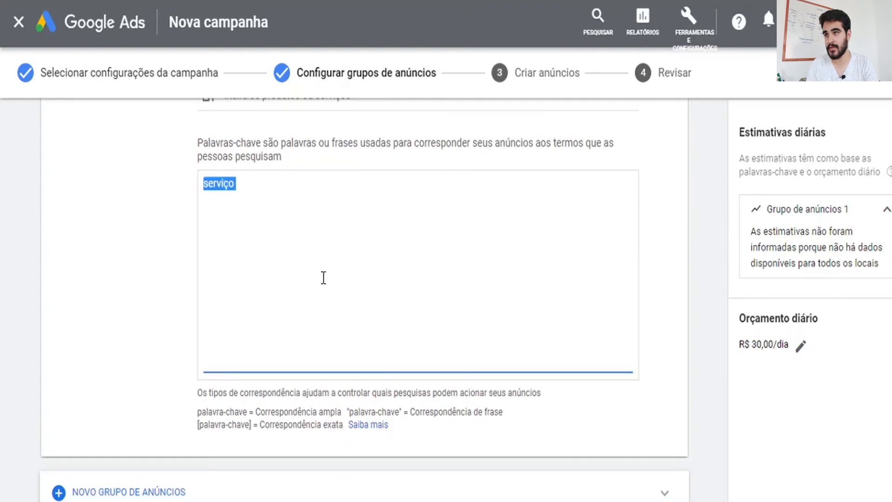
pyautogui.press('BackSpace')
pyautogui.write('marketing digital b')
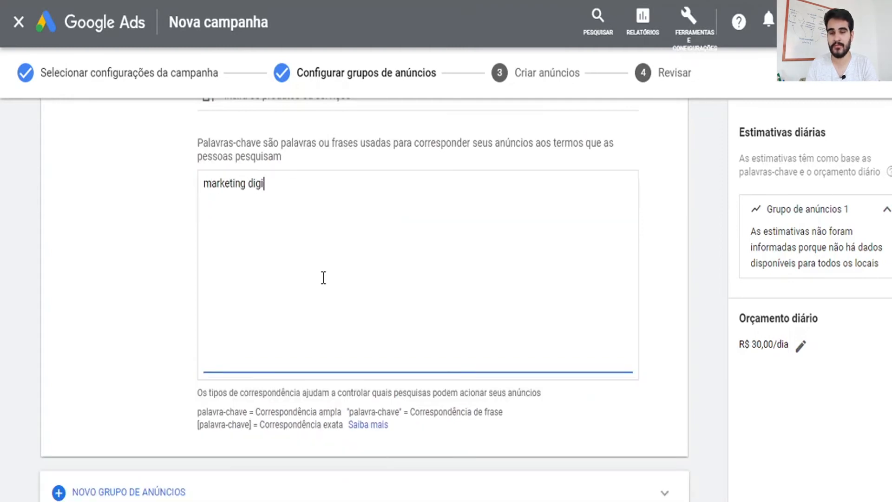
pyautogui.write('rasilia')
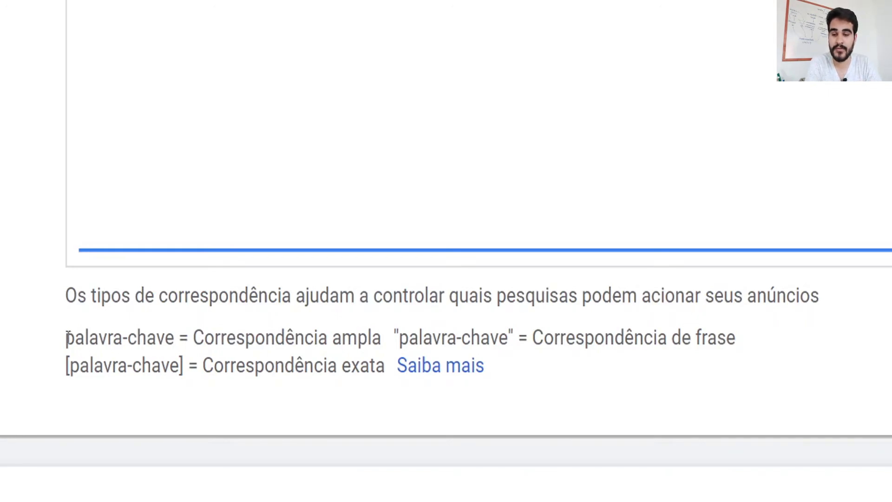
# Examine the broad-match notation (Correspondência ampla) and each word of the keyword marketing digital brasilia
pyautogui.scroll(5, 64, 341)
pyautogui.click(114, 203)
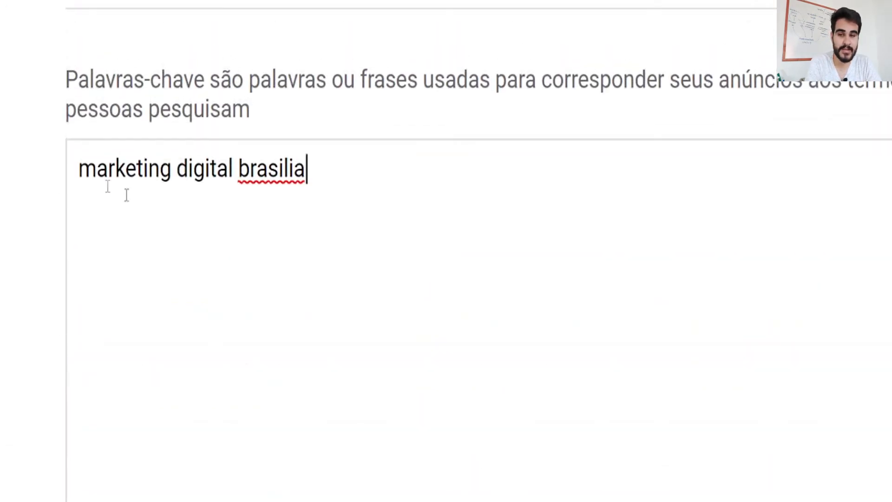
pyautogui.scroll(-1, 188, 197)
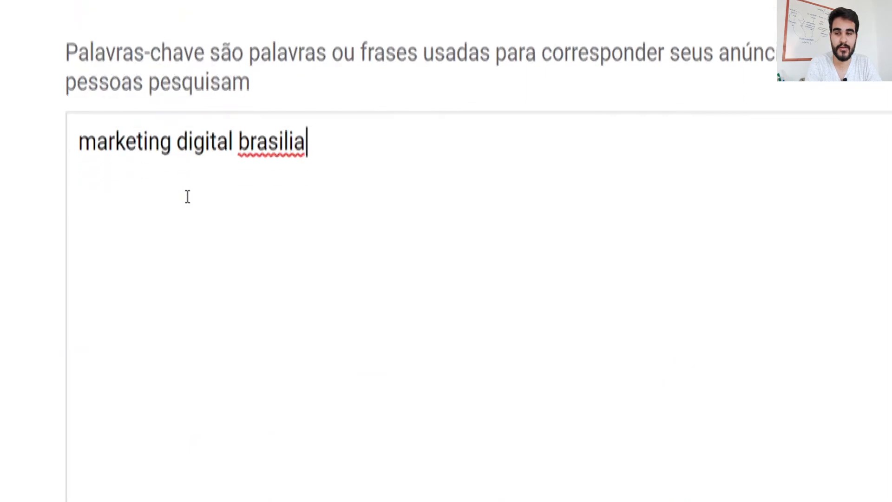
pyautogui.click(72, 138)
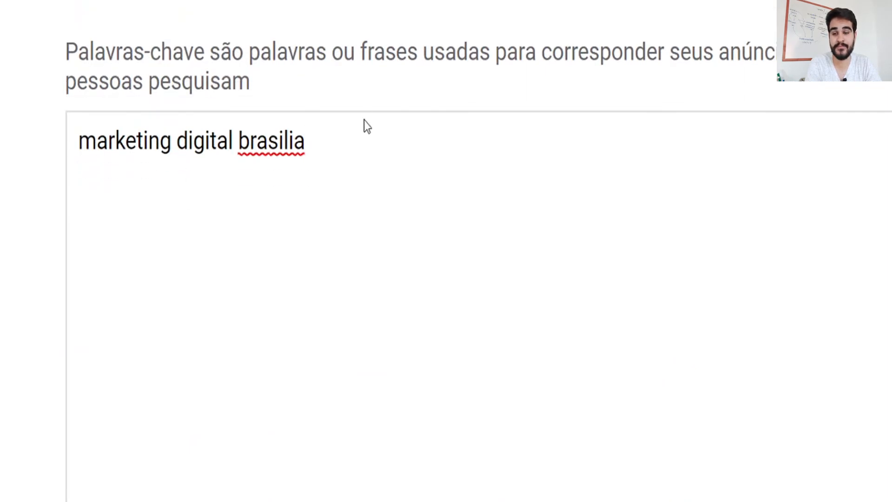
pyautogui.scroll(-5, 339, 180)
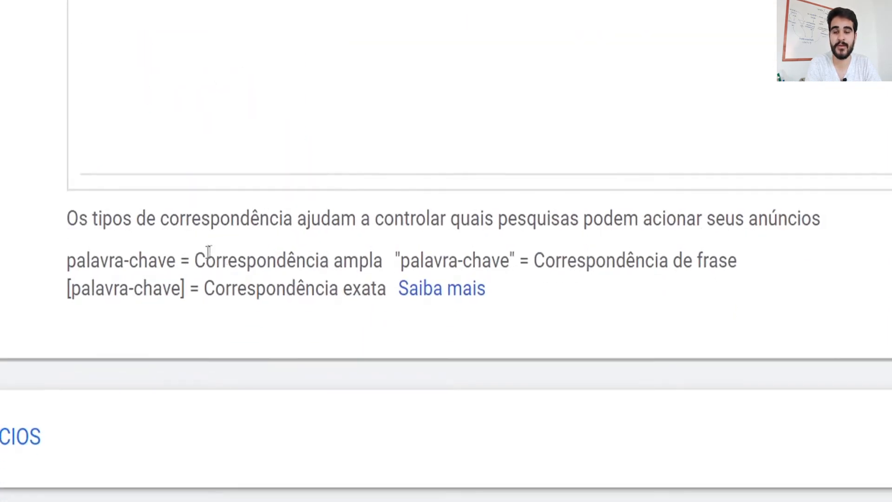
pyautogui.moveTo(205, 258); pyautogui.dragTo(362, 257)
pyautogui.scroll(1, 363, 256)
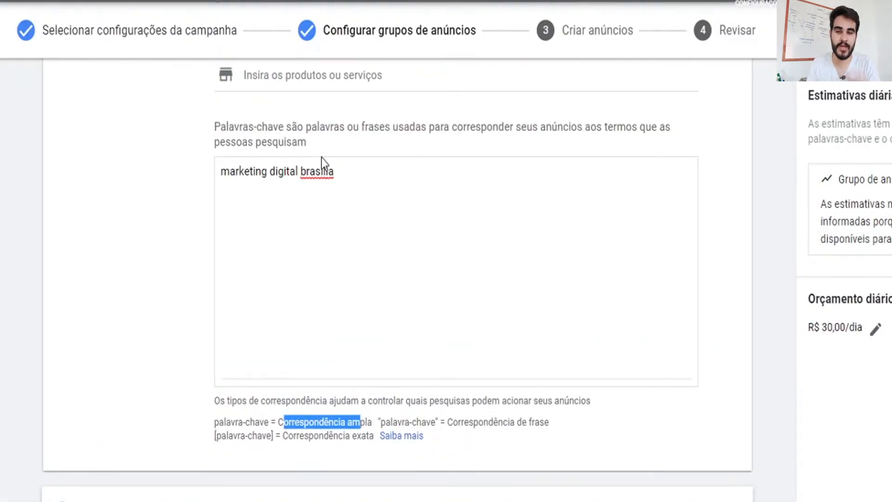
pyautogui.doubleClick(260, 172)
pyautogui.doubleClick(284, 172)
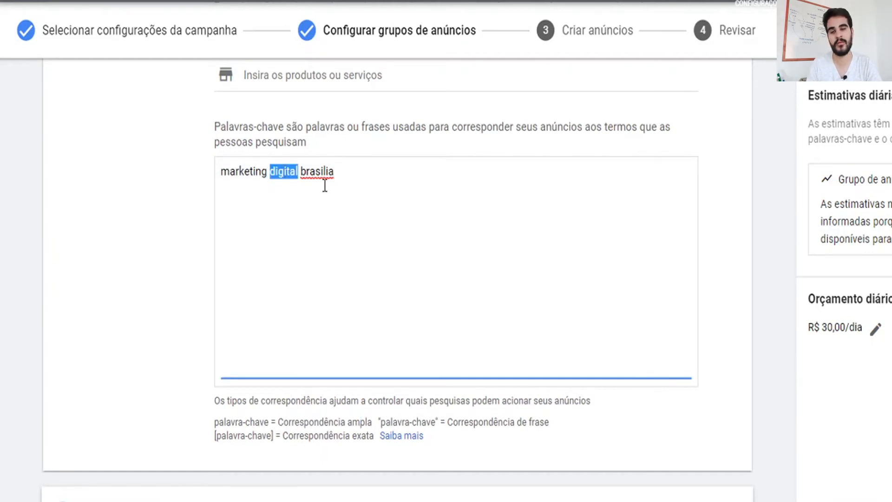
pyautogui.doubleClick(323, 171)
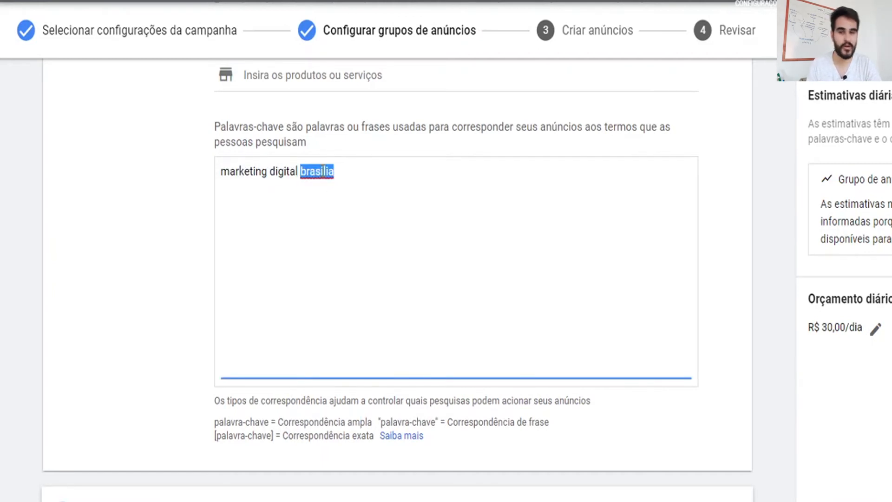
pyautogui.click(246, 173)
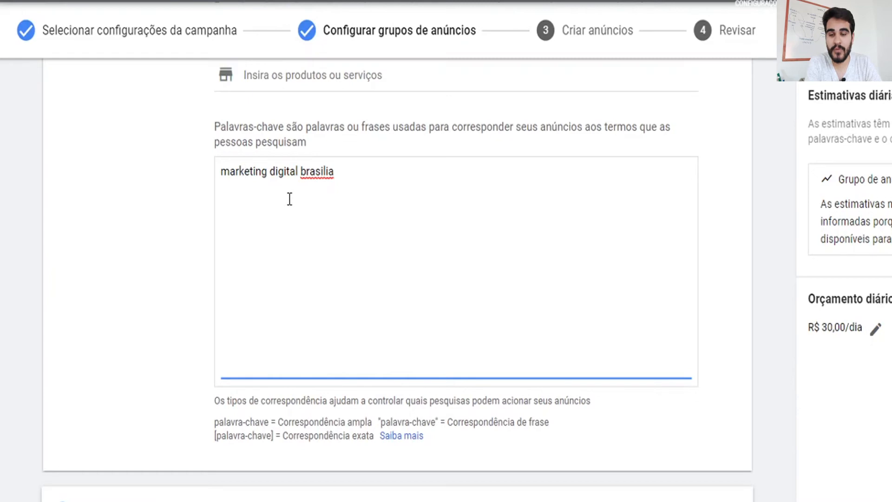
# Change the keyword to phrase match by enclosing it in quotation marks: "marketing digital brasilia"
pyautogui.scroll(-2, 265, 213)
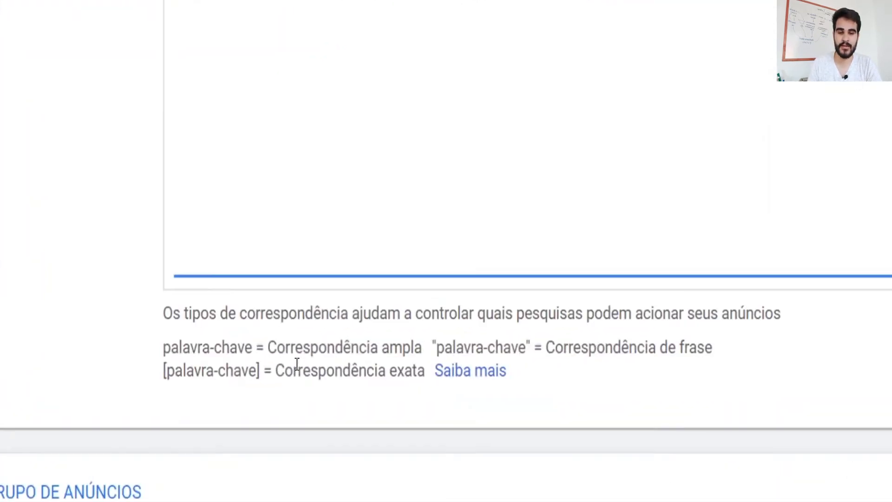
pyautogui.moveTo(543, 347); pyautogui.dragTo(262, 370)
pyautogui.scroll(5, 261, 367)
pyautogui.scroll(-3, 262, 367)
pyautogui.moveTo(434, 464); pyautogui.dragTo(531, 465)
pyautogui.scroll(1, 399, 279)
pyautogui.click(177, 103)
pyautogui.write('"marketing digital brasilia')
pyautogui.click(378, 109)
pyautogui.write('"')
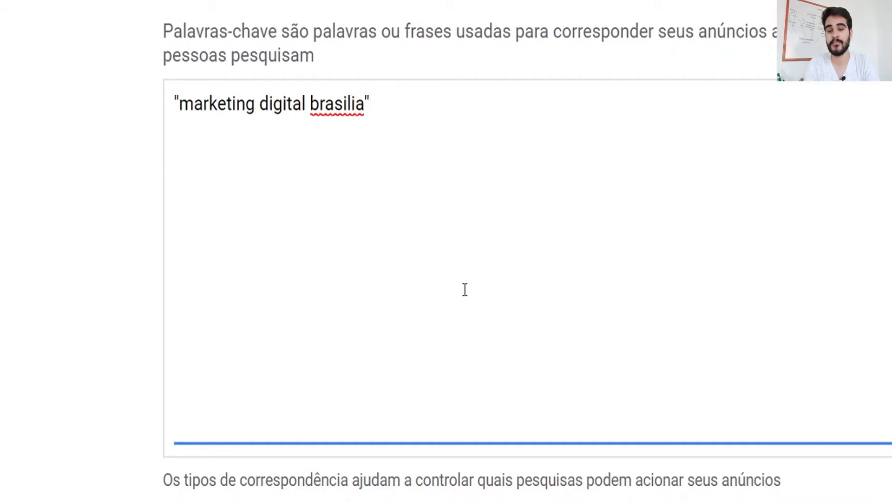
# Add the exact-match keyword [marketing digital brasilia] on a new line below the phrase-match keyword
pyautogui.scroll(-2, 465, 290)
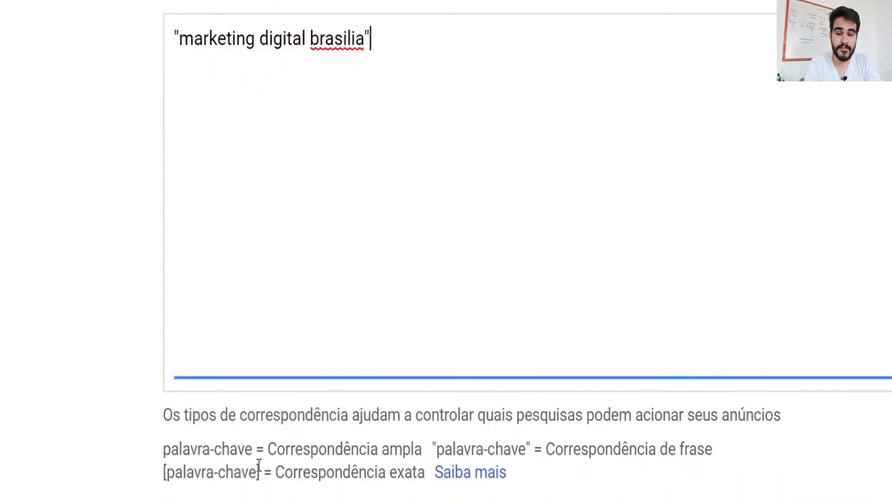
pyautogui.moveTo(156, 478); pyautogui.dragTo(395, 483)
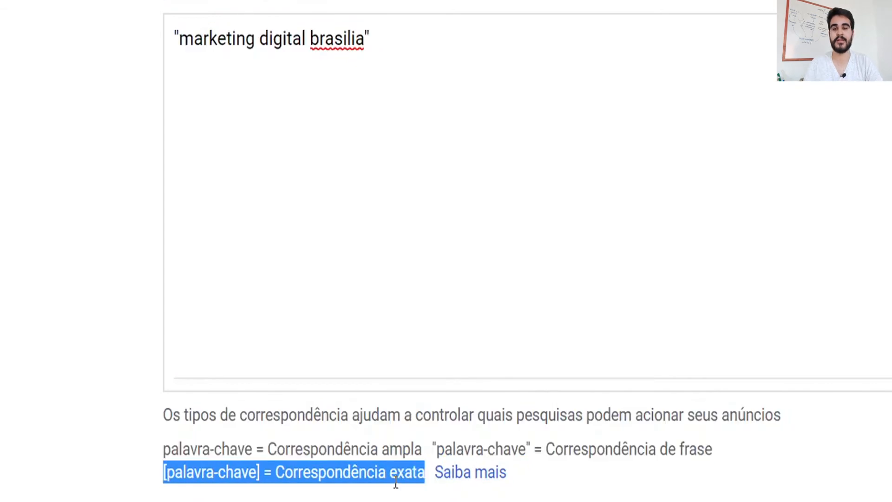
pyautogui.scroll(3, 336, 194)
pyautogui.click(392, 174)
pyautogui.press('Return')
pyautogui.write('[')
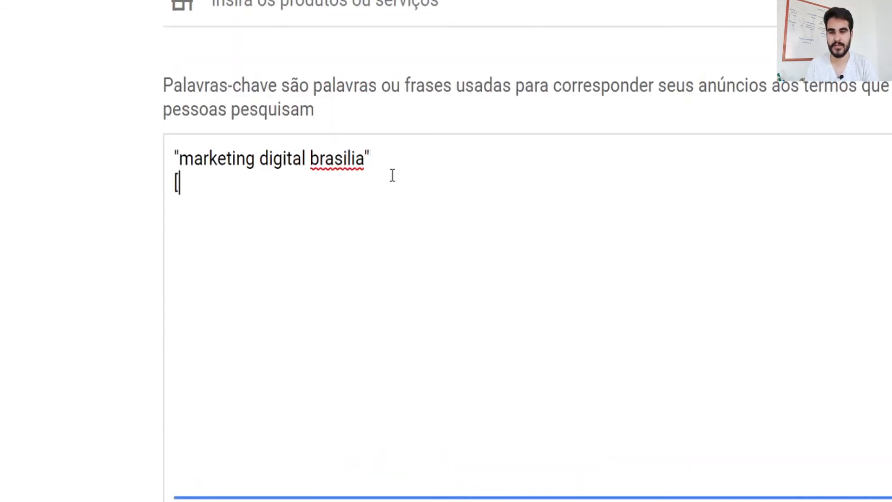
pyautogui.write('marketing digital brasilia]')
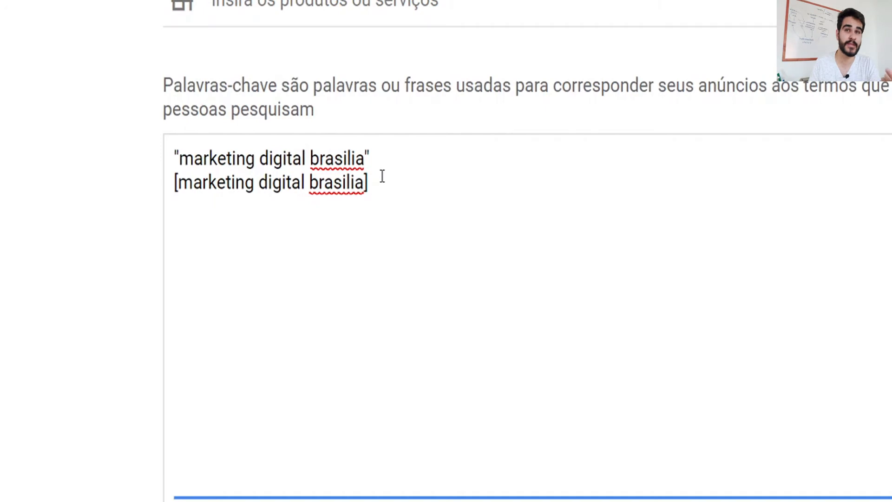
# Delete the exact-match keyword from the second line, keeping the phrase-match keyword
pyautogui.moveTo(378, 178); pyautogui.dragTo(320, 181)
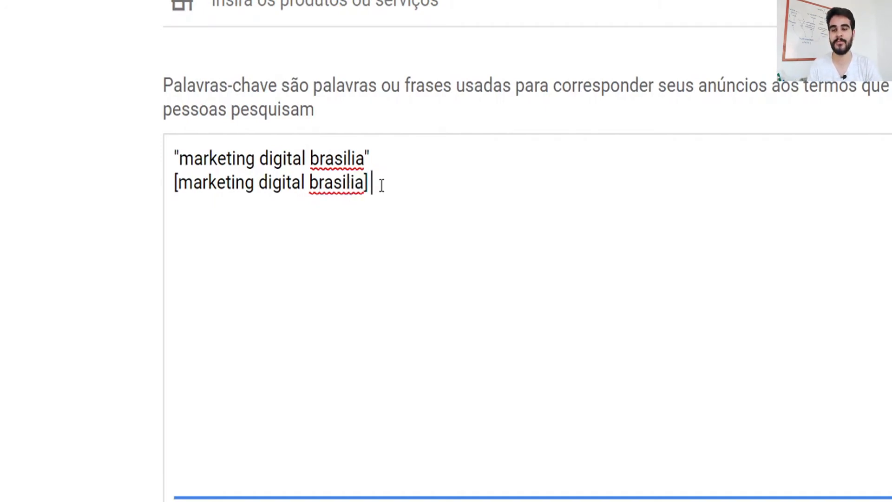
pyautogui.moveTo(378, 184); pyautogui.dragTo(133, 193)
pyautogui.press('BackSpace')
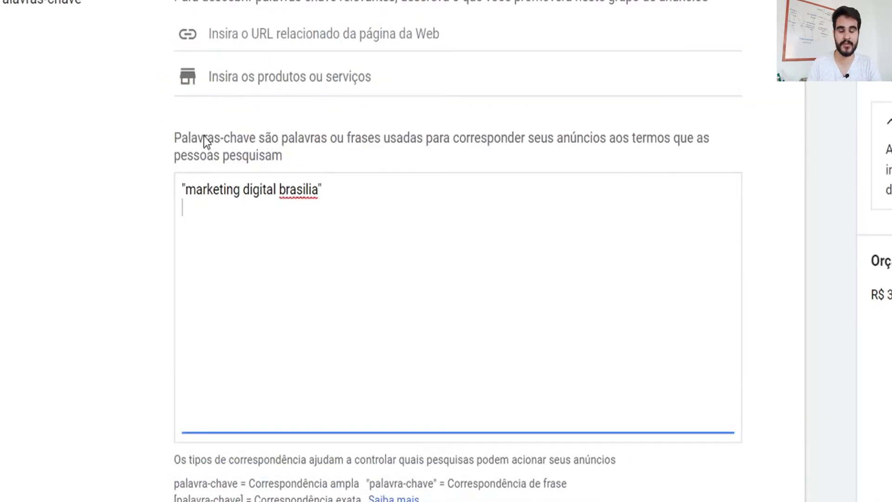
# Try the phrase-match keyword without the word brasilia, and undo the deletion
pyautogui.scroll(-4, 204, 135)
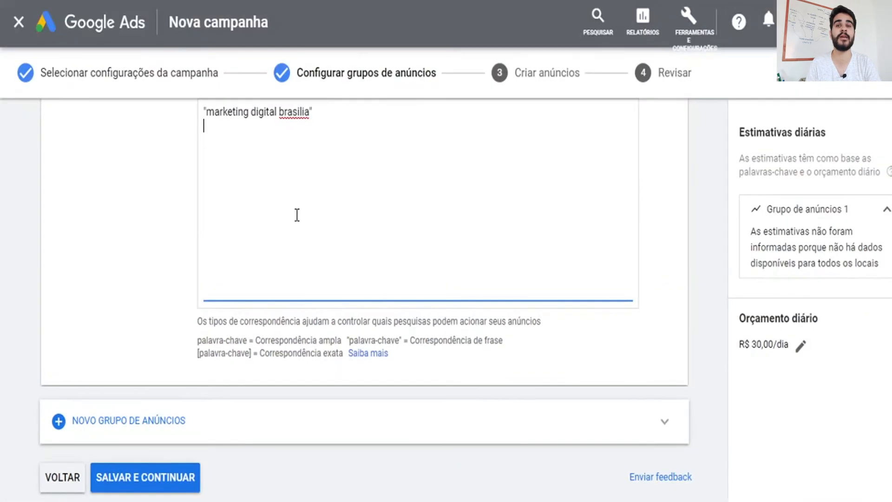
pyautogui.scroll(2, 297, 215)
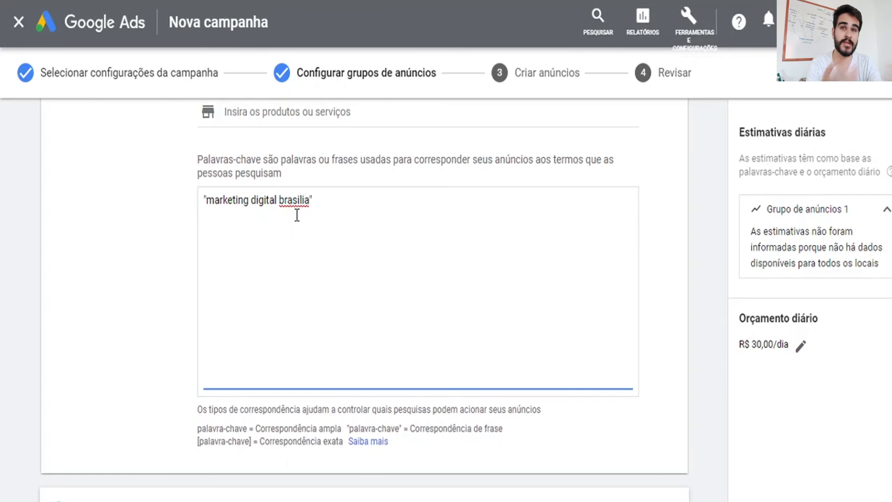
pyautogui.scroll(5, 297, 215)
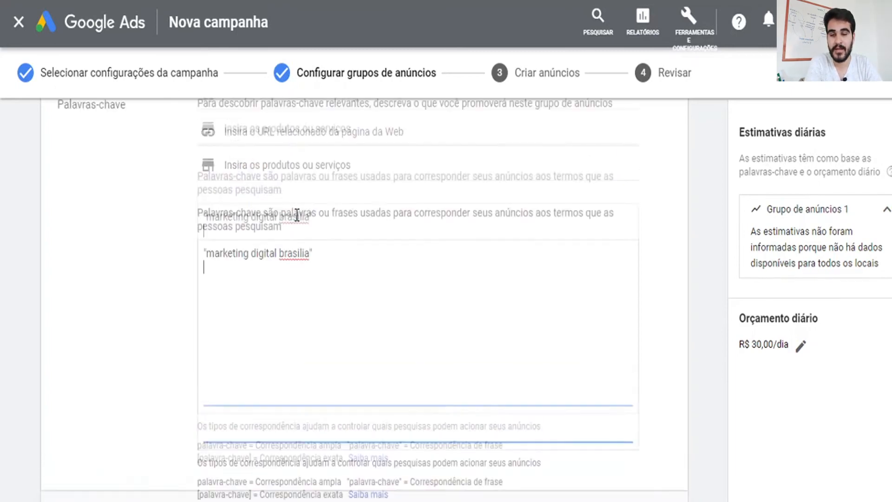
pyautogui.scroll(3, 276, 209)
pyautogui.scroll(-7, 296, 232)
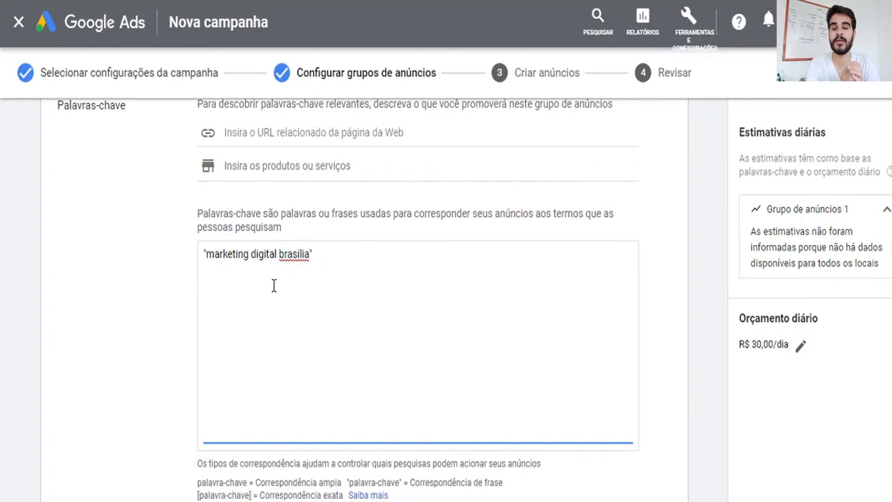
pyautogui.doubleClick(290, 255)
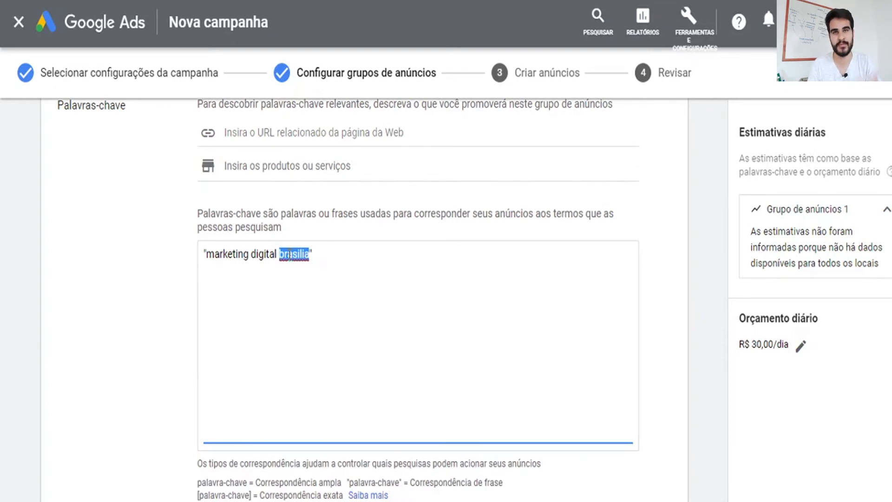
pyautogui.press('BackSpace')
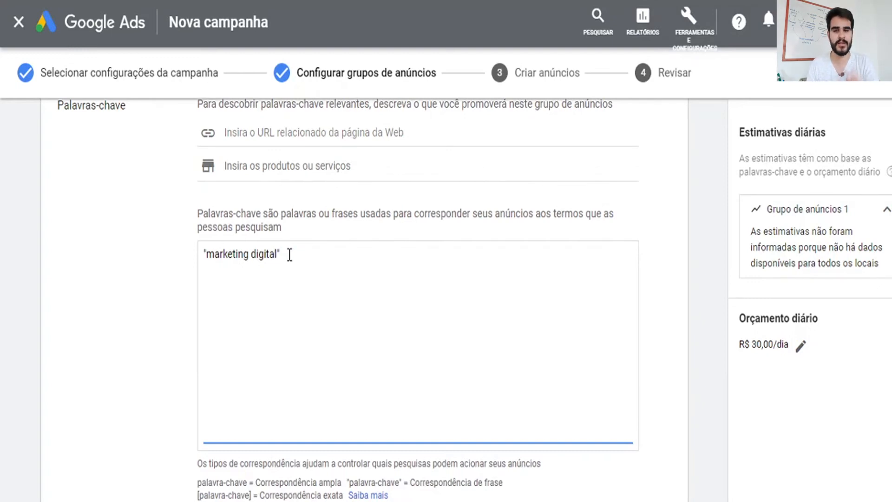
pyautogui.hotkey('ctrl', 'z')
# Add the phrase-match keywords "gestão de anuncios brasilia" and "gestao de trafego em brasilia" on new lines below the existing keyword
pyautogui.click(335, 257)
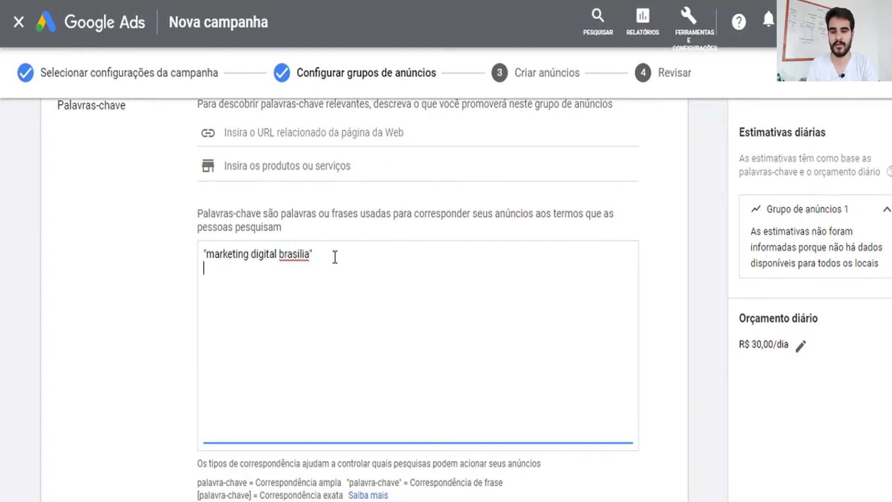
pyautogui.write('"gestão de anuncios')
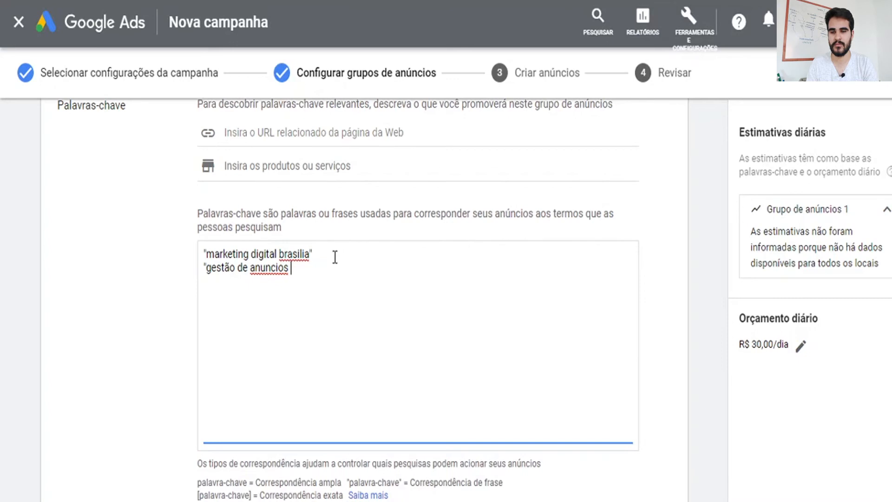
pyautogui.write(' em brasil')
pyautogui.press('BackSpace')
pyautogui.press('BackSpace')
pyautogui.press('BackSpace')
pyautogui.press('BackSpace')
pyautogui.press('BackSpace')
pyautogui.press('BackSpace')
pyautogui.press('BackSpace')
pyautogui.press('BackSpace')
pyautogui.press('BackSpace')
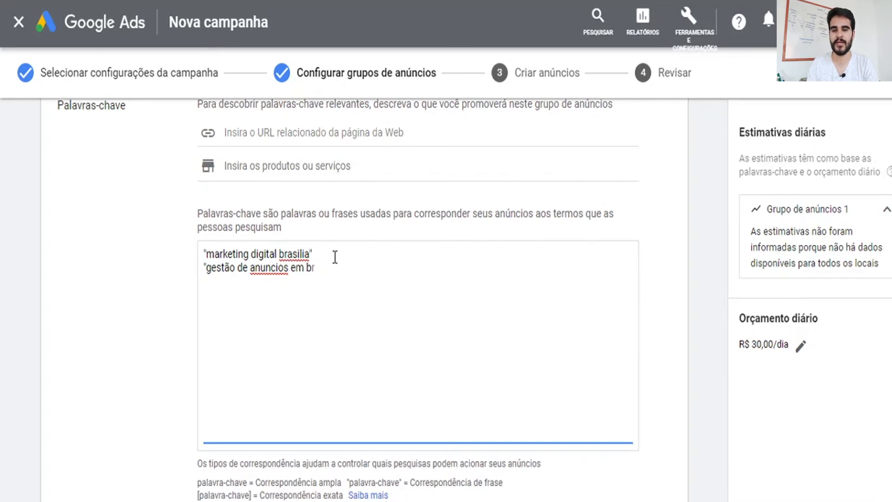
pyautogui.write('brasilia"')
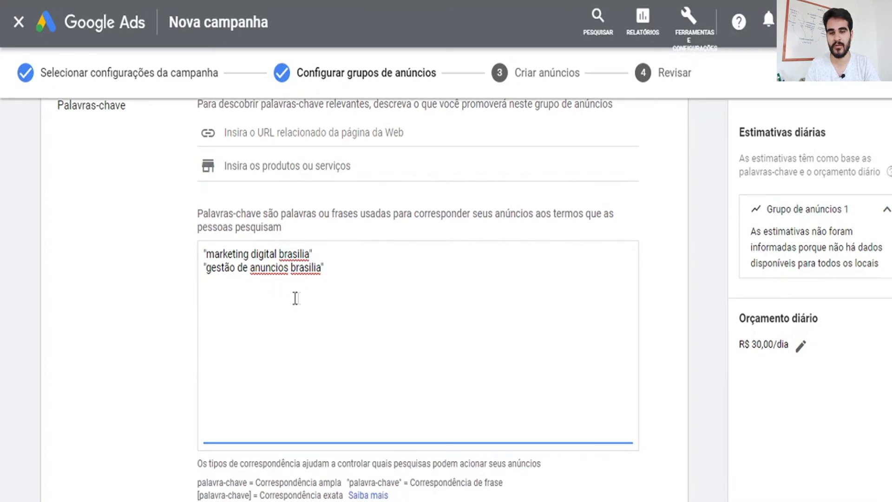
pyautogui.write('"gestao de trafego em brasilia')
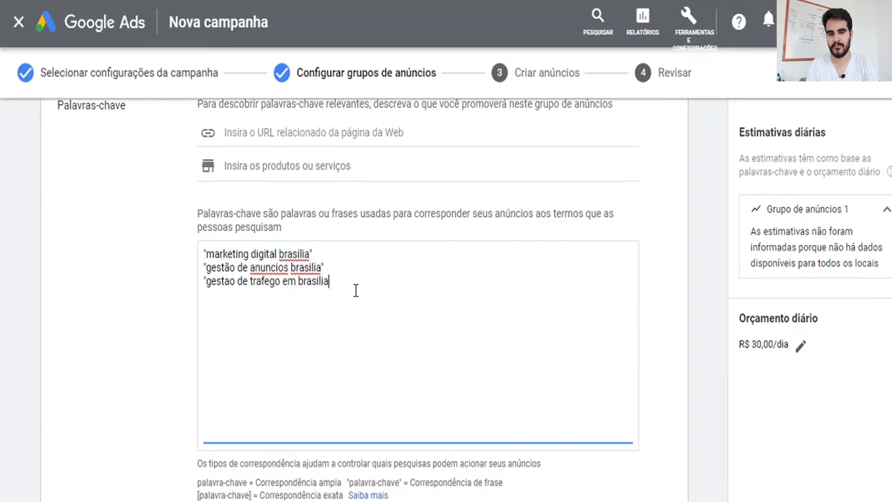
pyautogui.write('"')
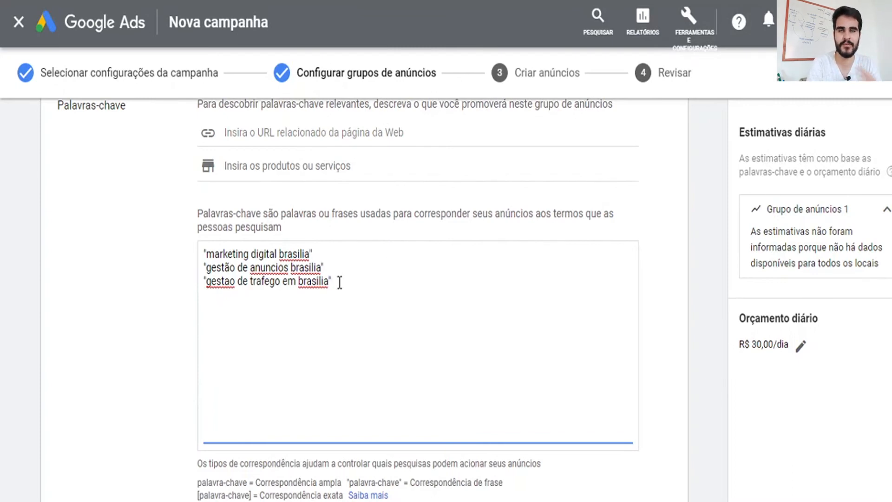
# Save the ad group with its keywords and continue to the ad creation stage
pyautogui.scroll(-1, 346, 274)
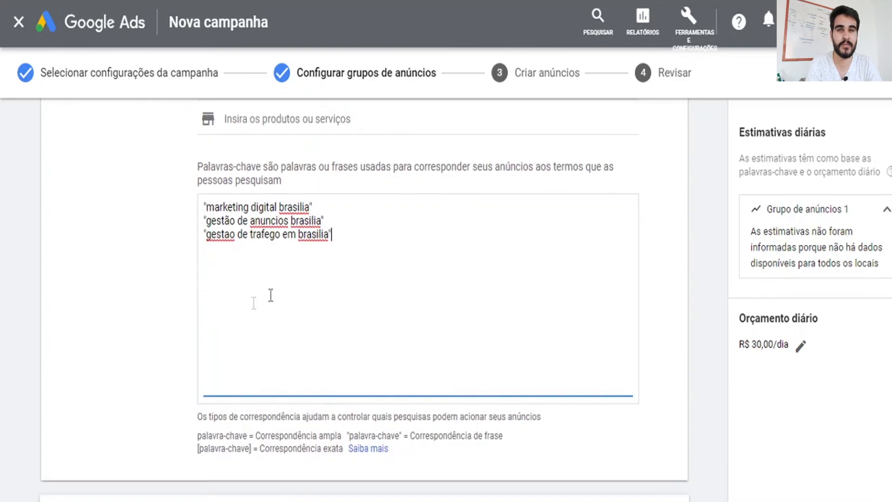
pyautogui.scroll(-2, 233, 294)
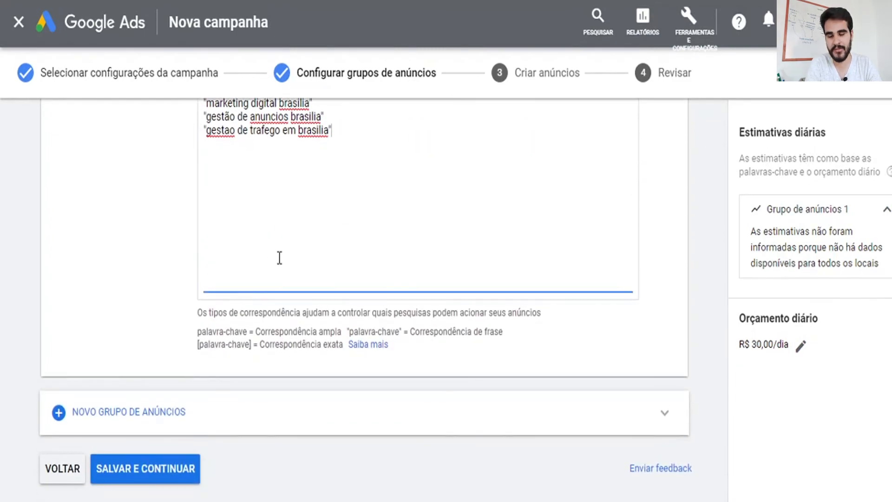
pyautogui.scroll(1, 262, 338)
pyautogui.scroll(1, 261, 261)
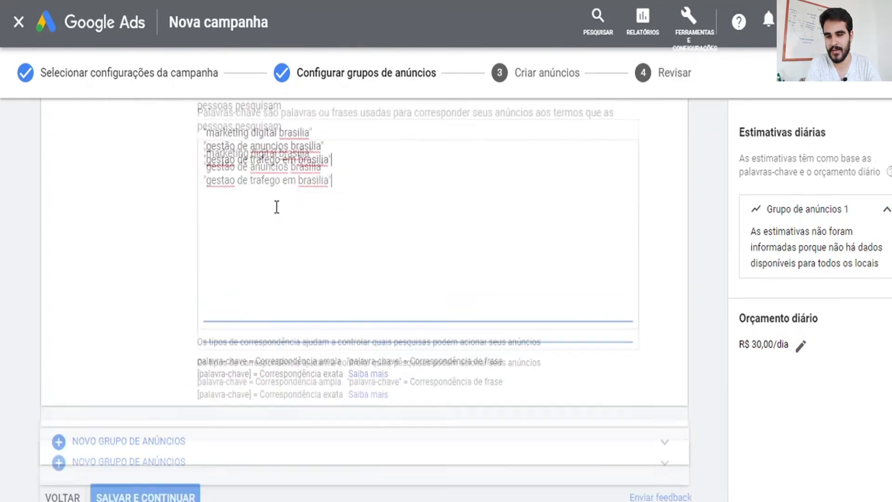
pyautogui.scroll(-2, 277, 207)
pyautogui.click(134, 481)
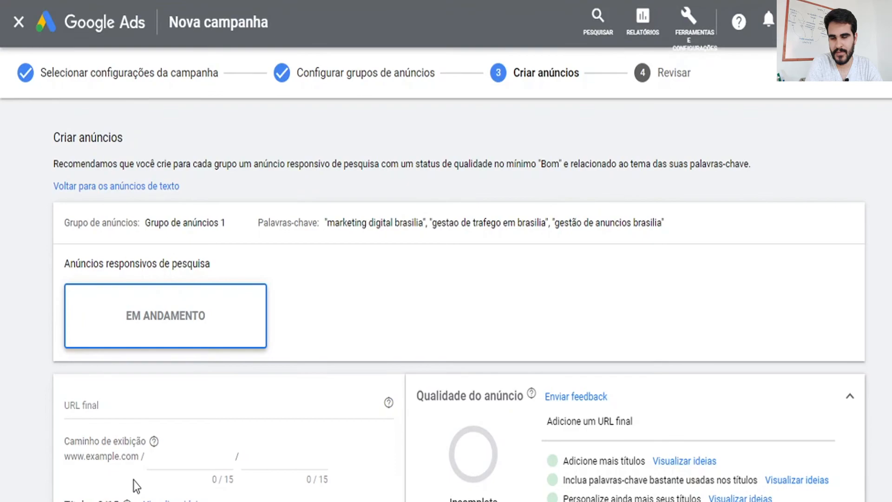
# Switch to the Google results for celular samsung a10 and examine the titles and descriptions of the search ads
pyautogui.click(148, 478)
pyautogui.scroll(-5, 156, 462)
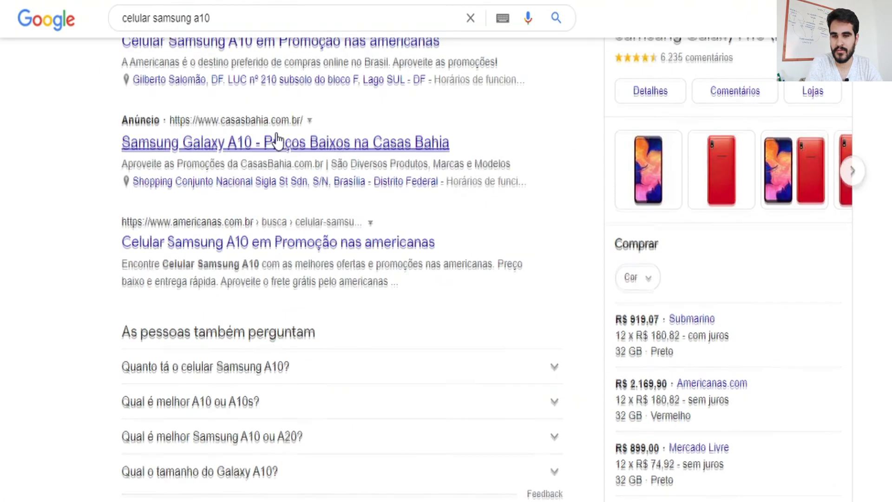
pyautogui.scroll(8, 277, 139)
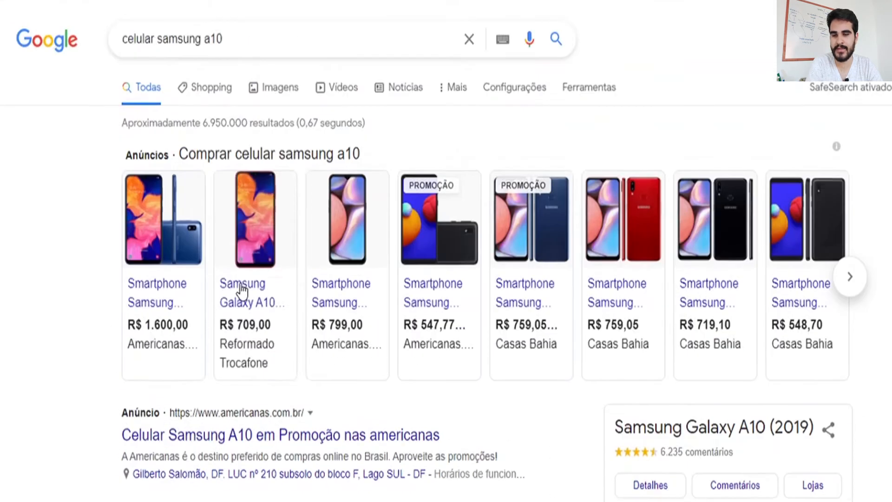
pyautogui.scroll(-4, 241, 291)
pyautogui.moveTo(115, 251); pyautogui.dragTo(440, 260)
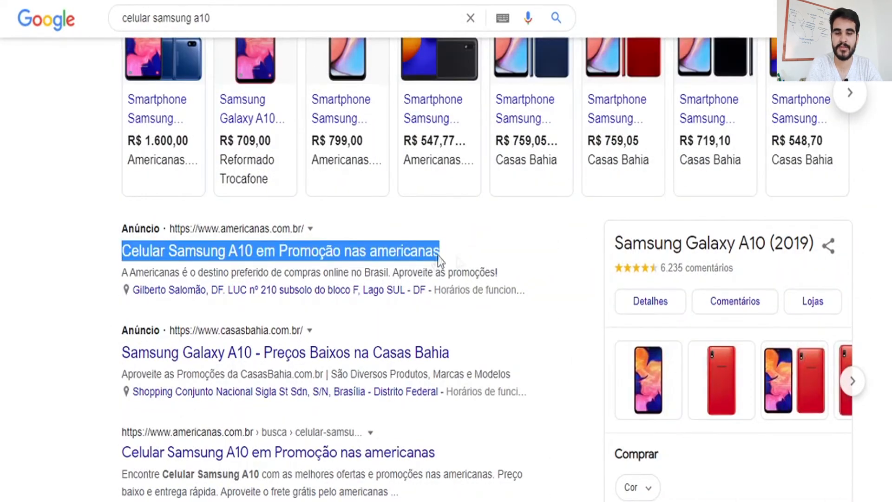
pyautogui.tripleClick(495, 272)
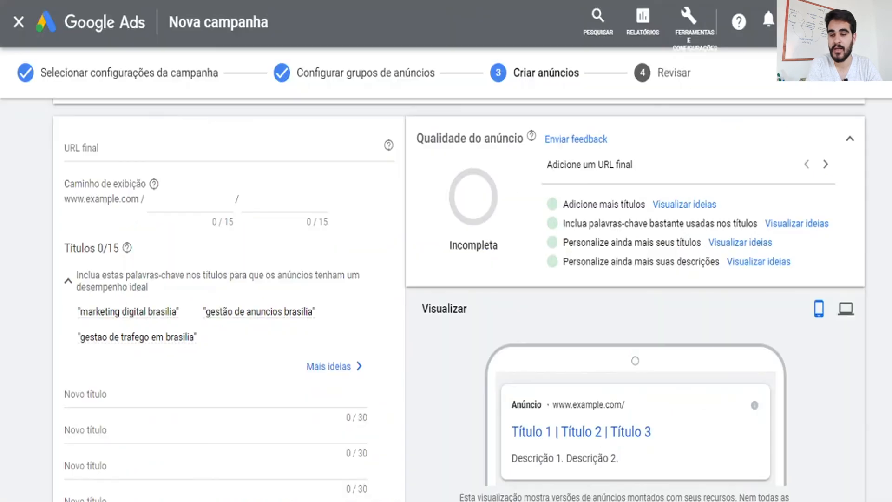
# Return to the Google Ads campaign and change the ad format from responsive search ads to text ads
pyautogui.scroll(-6, 157, 163)
pyautogui.scroll(9, 158, 162)
pyautogui.scroll(2, 158, 163)
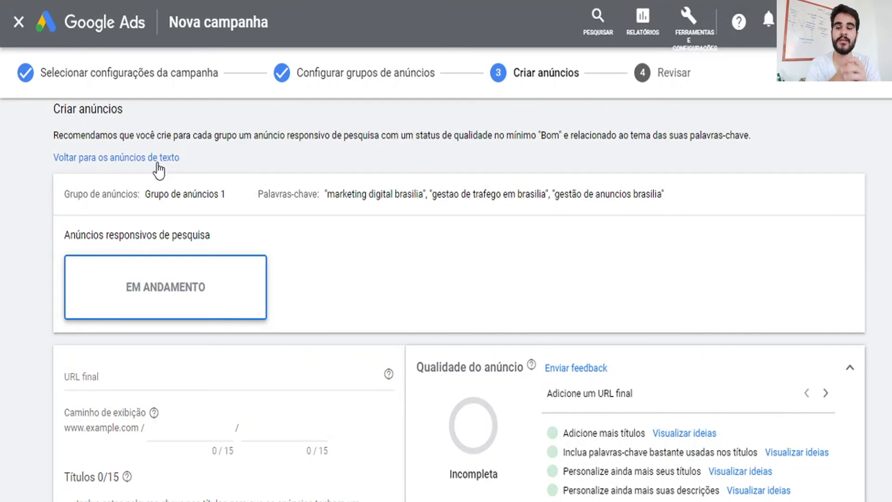
pyautogui.click(158, 163)
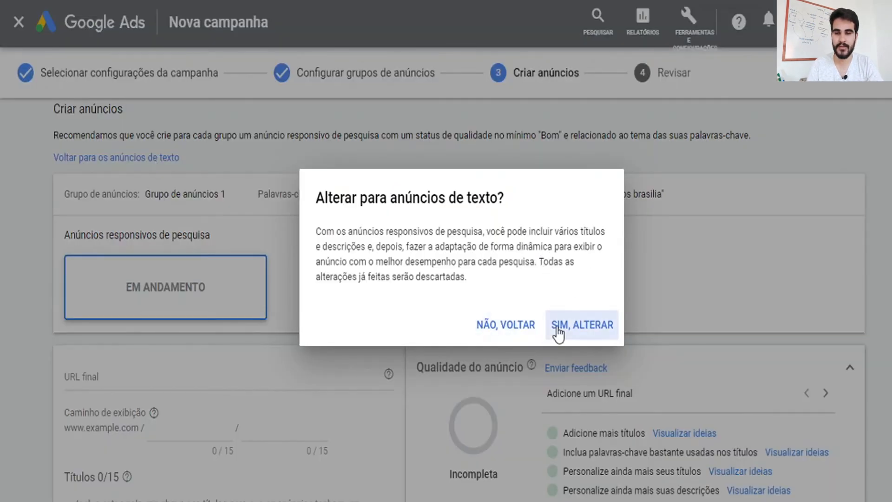
pyautogui.click(557, 328)
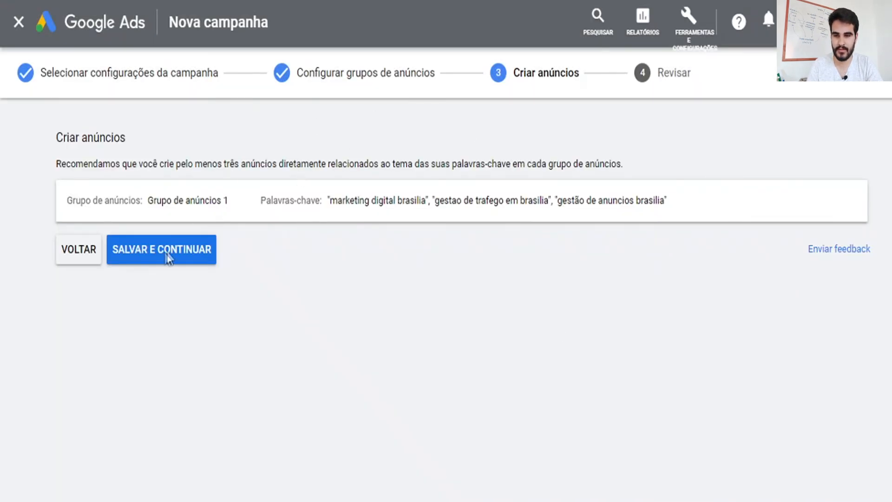
# Examine the final URL, title and description fields of the new text ad form, and cancel that ad
pyautogui.scroll(-5, 202, 249)
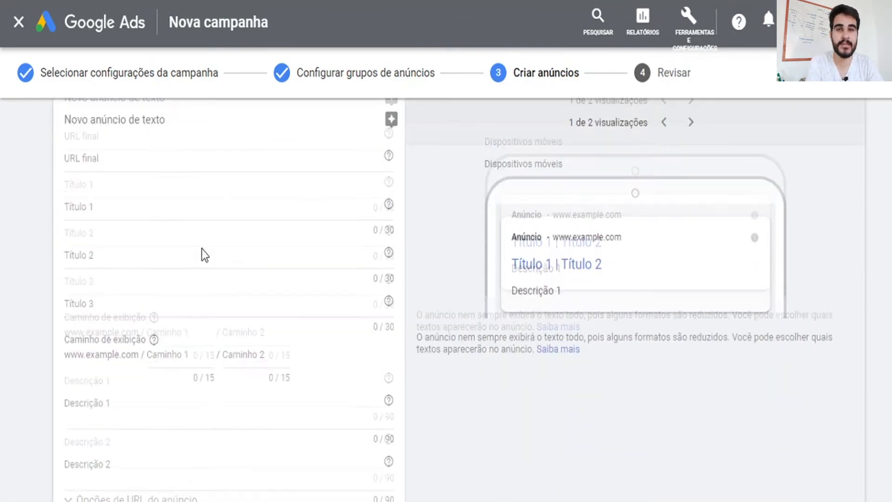
pyautogui.scroll(5, 202, 249)
pyautogui.scroll(-3, 207, 186)
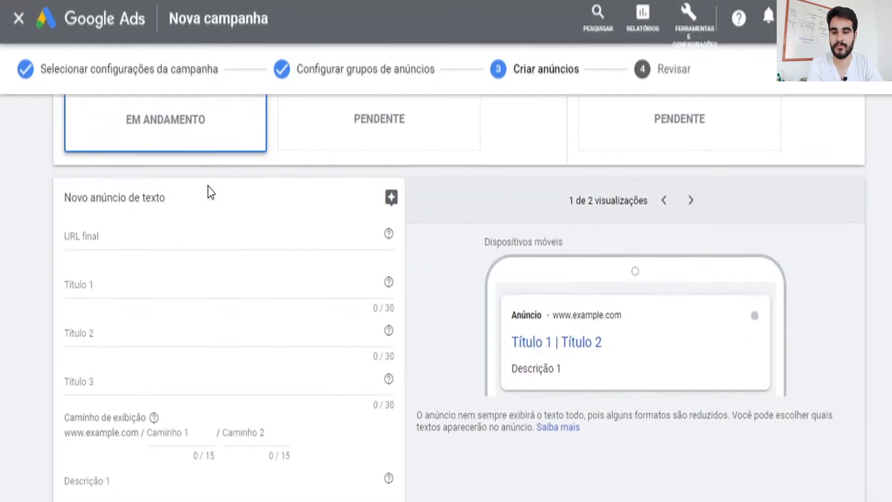
pyautogui.scroll(4, 208, 186)
pyautogui.scroll(-4, 208, 185)
pyautogui.click(93, 255)
pyautogui.click(94, 316)
pyautogui.click(93, 359)
pyautogui.scroll(-2, 102, 356)
pyautogui.click(112, 356)
pyautogui.click(139, 412)
pyautogui.scroll(4, 105, 308)
pyautogui.click(91, 330)
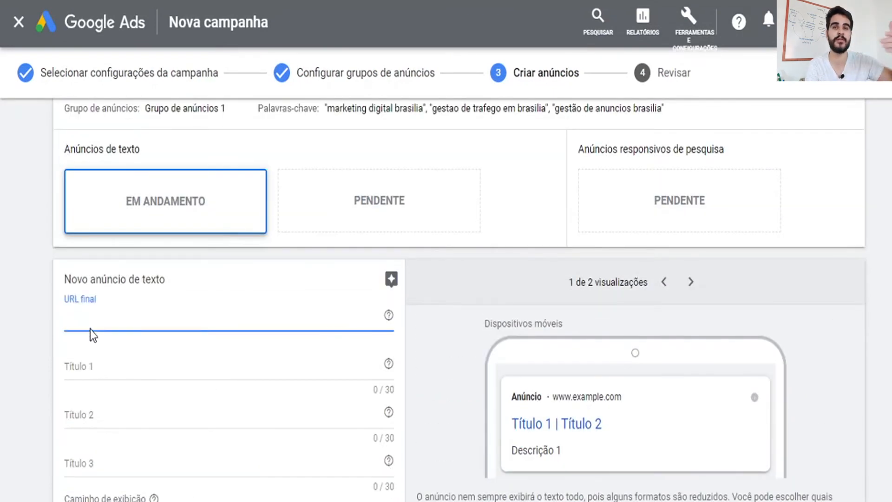
pyautogui.scroll(3, 90, 330)
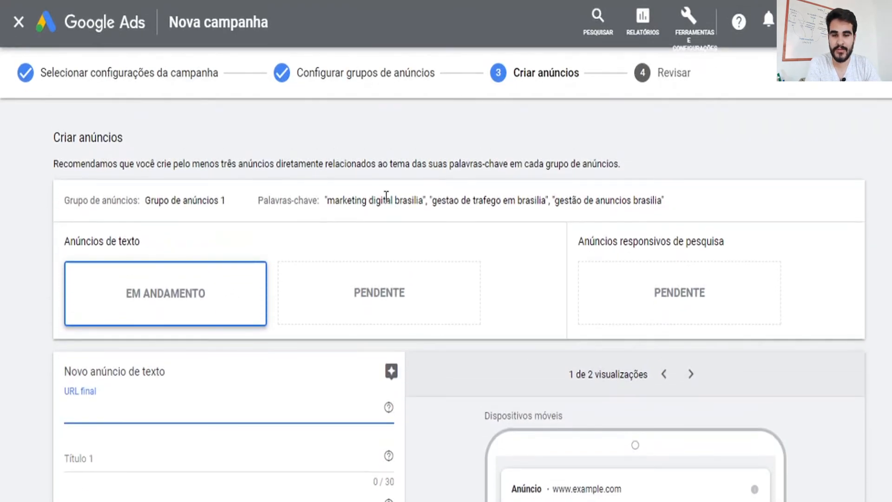
pyautogui.scroll(-8, 493, 186)
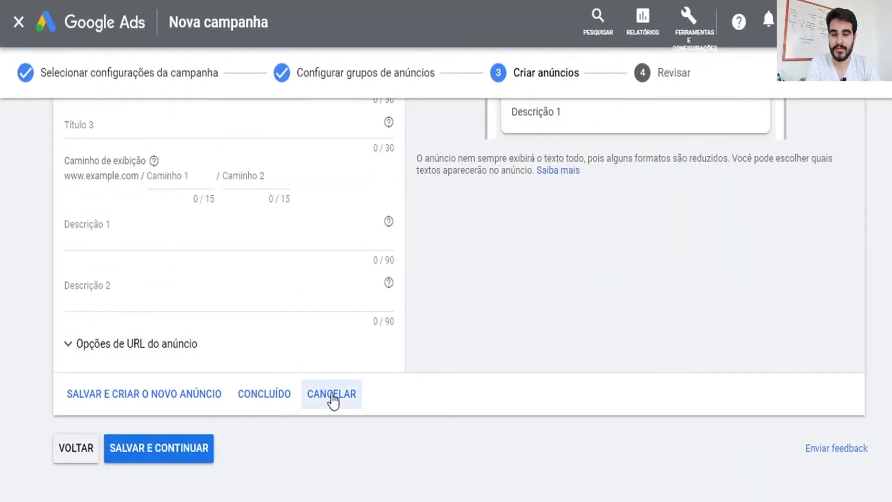
pyautogui.click(331, 393)
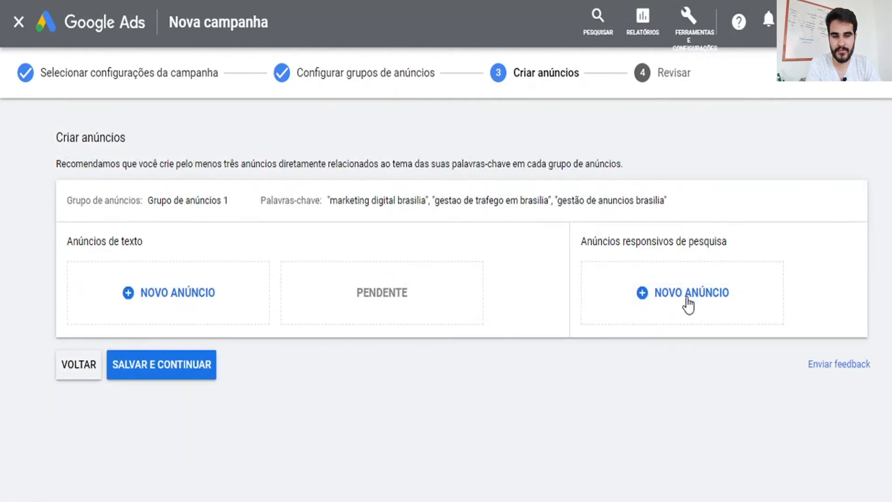
# Start a new responsive search ad, examine its keyword suggestions, title and description fields, and cancel the ad
pyautogui.click(688, 302)
pyautogui.scroll(-5, 292, 326)
pyautogui.scroll(1, 217, 219)
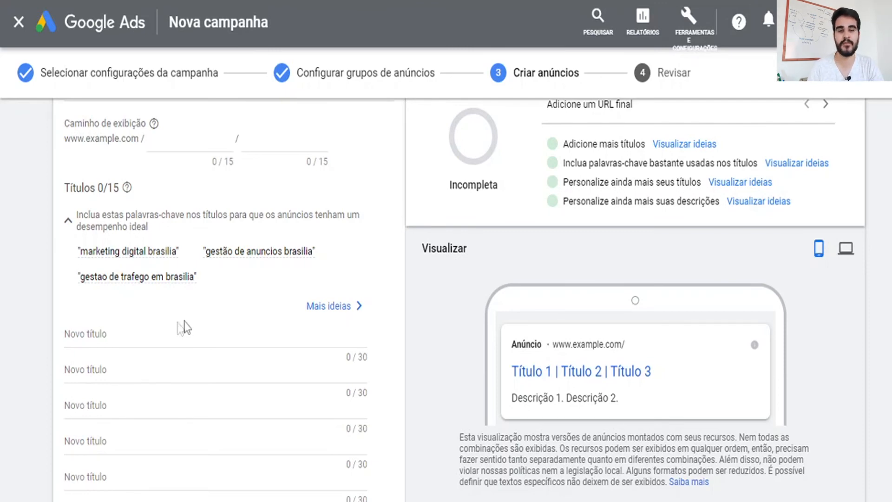
pyautogui.scroll(5, 178, 325)
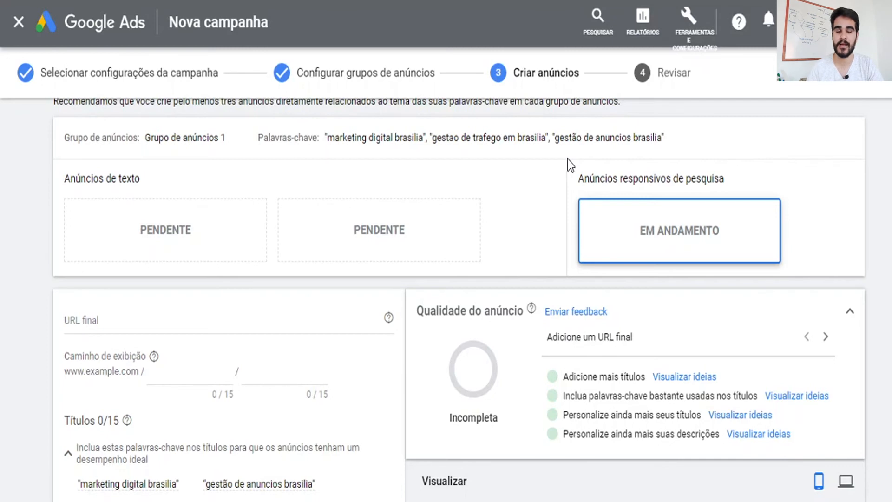
pyautogui.scroll(-1, 569, 163)
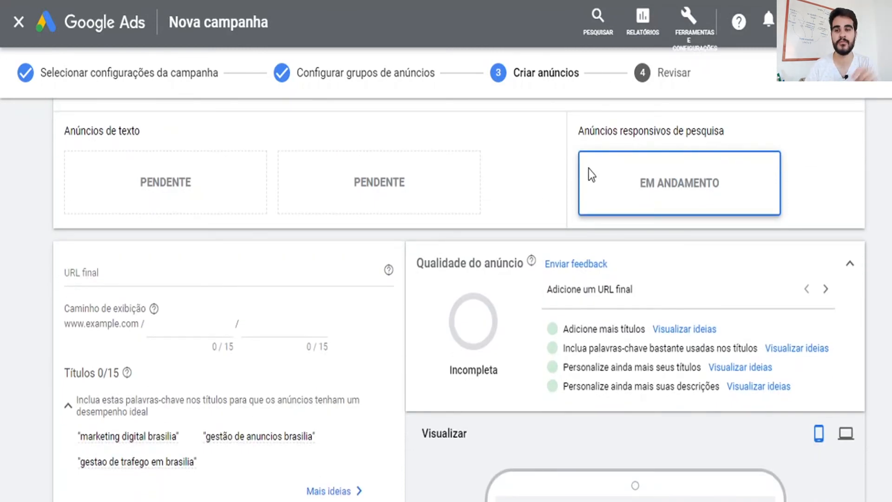
pyautogui.scroll(-10, 589, 168)
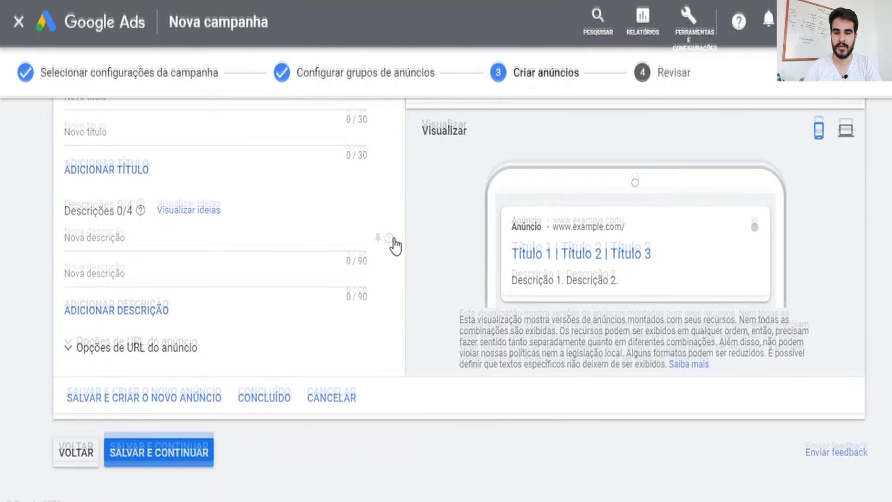
pyautogui.click(332, 397)
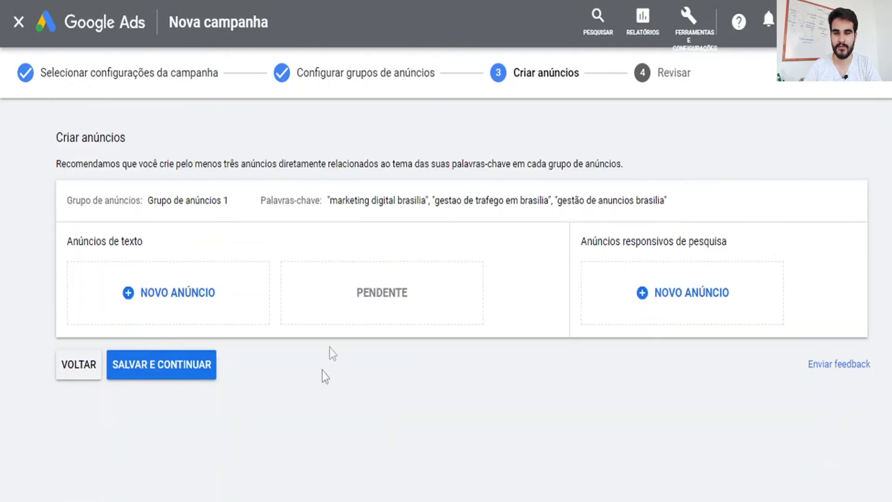
# Start a new text ad in the first ad slot of Grupo de anúncios 1
pyautogui.tripleClick(109, 239)
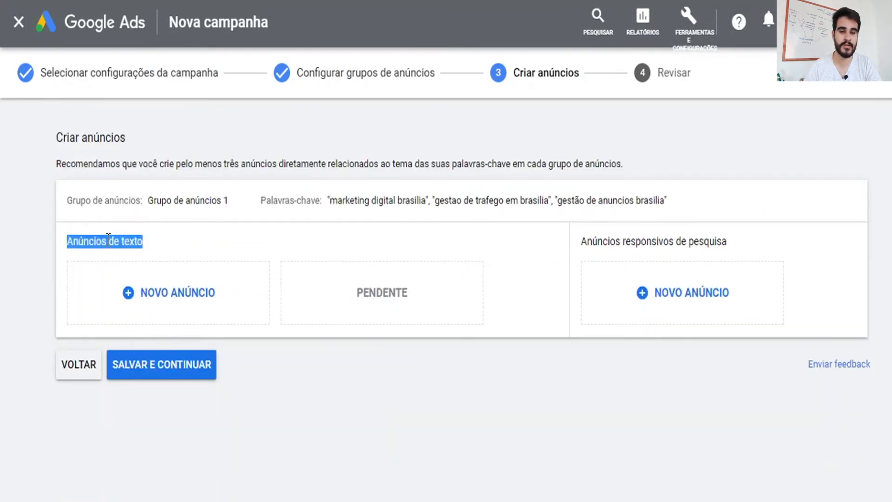
pyautogui.tripleClick(590, 240)
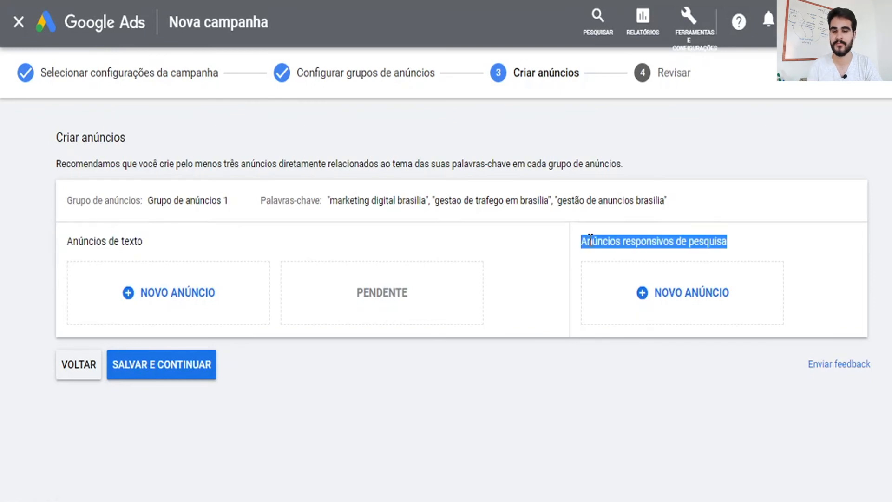
pyautogui.click(195, 303)
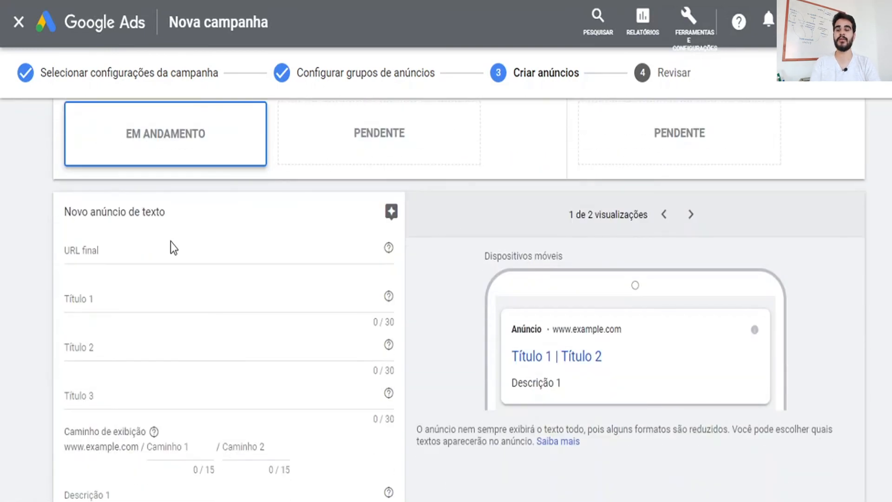
pyautogui.click(170, 247)
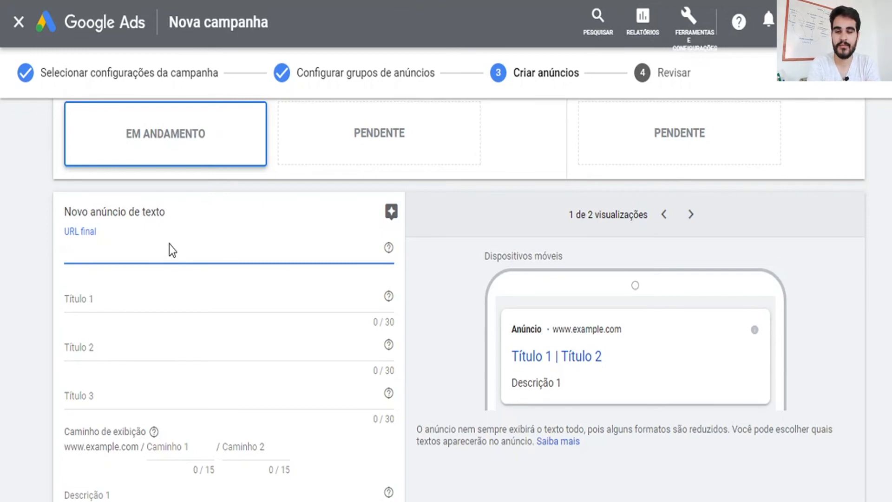
pyautogui.scroll(-1, 169, 244)
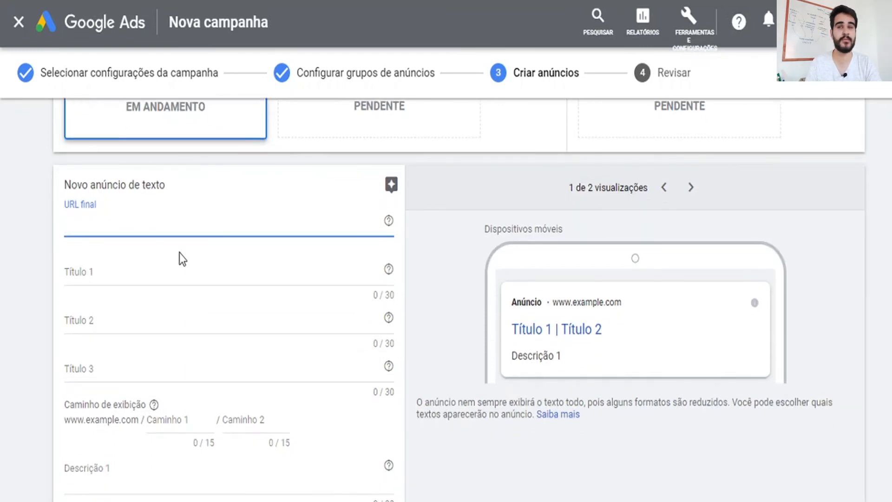
pyautogui.click(181, 273)
pyautogui.click(171, 323)
pyautogui.click(157, 376)
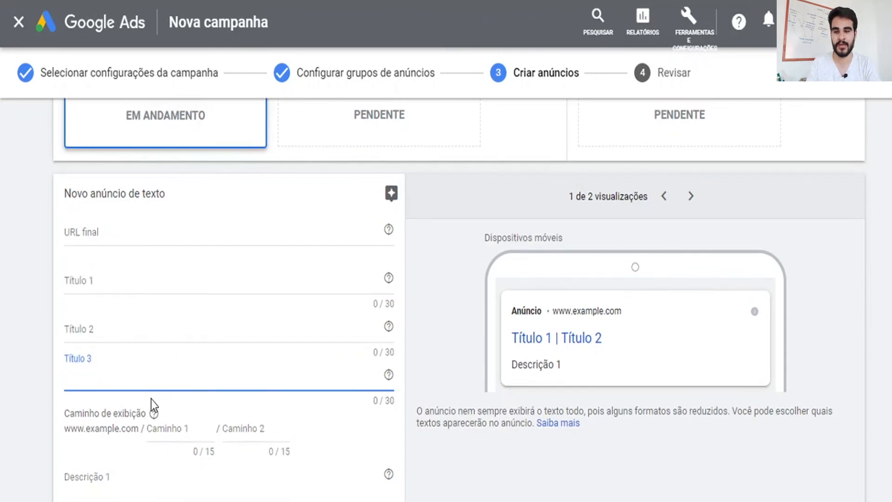
pyautogui.click(169, 232)
pyautogui.write('tlabmedia')
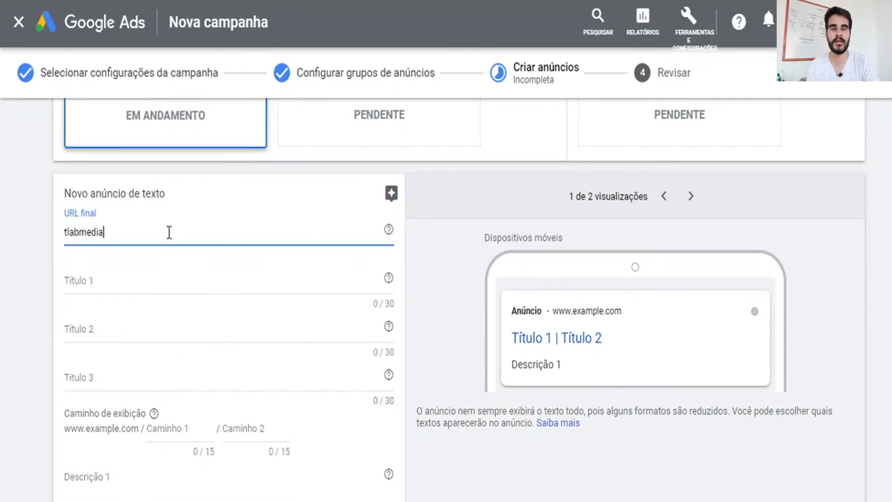
pyautogui.write('.com')
pyautogui.press('BackSpace')
pyautogui.write('om.br')
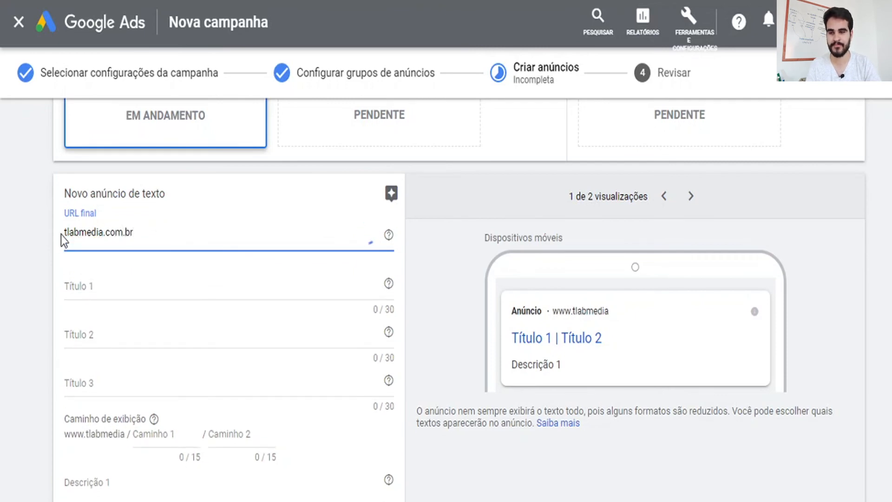
pyautogui.click(67, 231)
pyautogui.write('https://')
# Set title 1 of the text ad to "Gestão de Anúncios em Brasília"
pyautogui.click(138, 274)
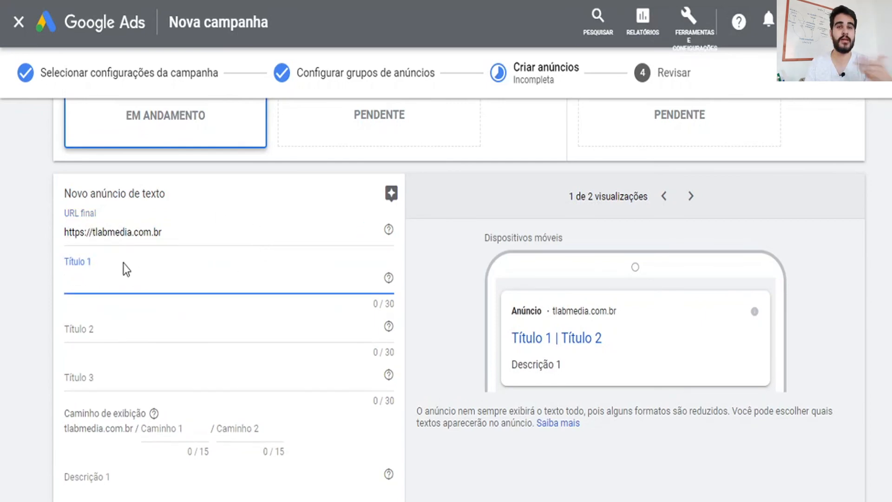
pyautogui.scroll(-2, 161, 281)
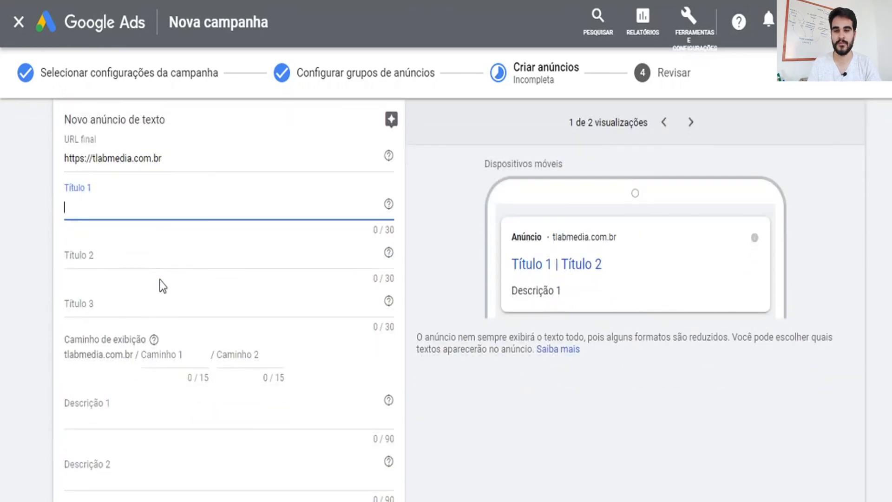
pyautogui.scroll(1, 161, 279)
pyautogui.write('Gestã de')
pyautogui.press('BackSpace')
pyautogui.press('BackSpace')
pyautogui.press('BackSpace')
pyautogui.write('o de Anúncios em Brasília')
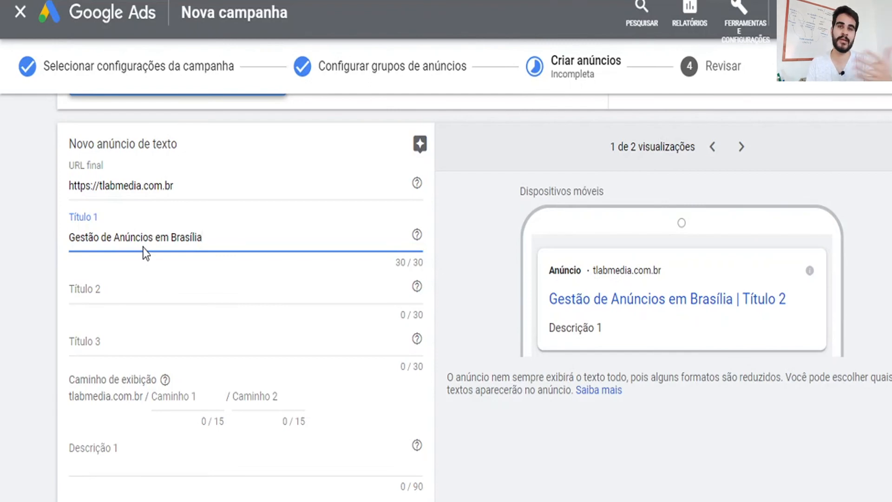
# Try "Especializados em Negócios Locais" as title 2 of the text ad and shorten it by a few letters
pyautogui.click(145, 287)
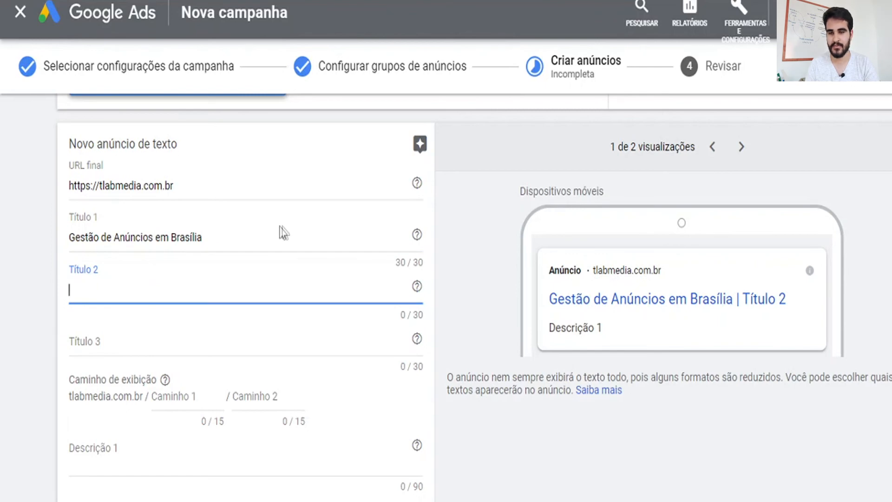
pyautogui.write('M')
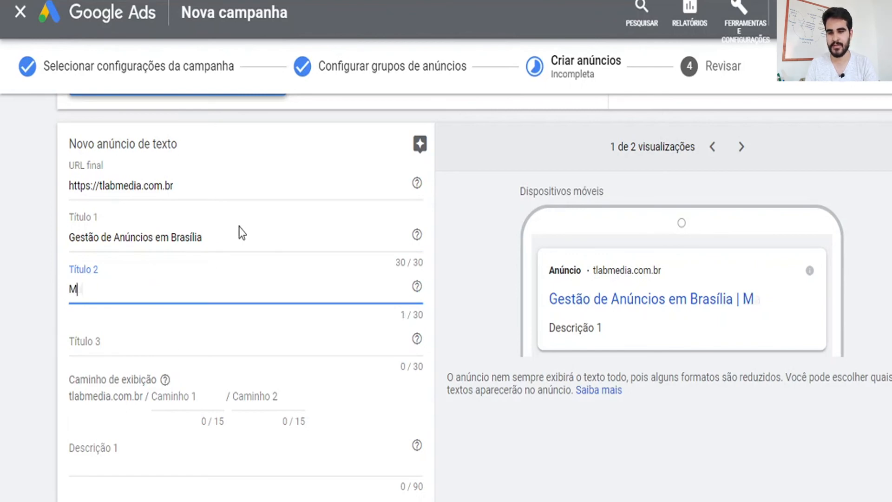
pyautogui.write('arketing Digital p')
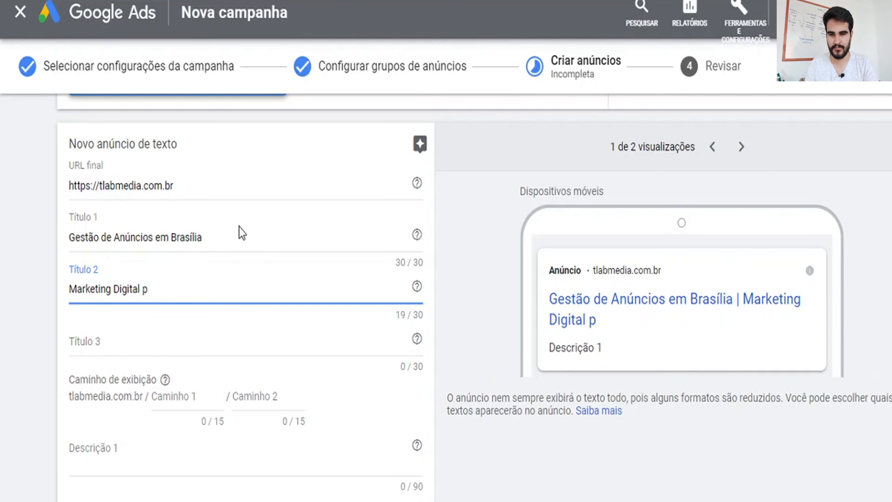
pyautogui.write('/ Ea')
pyautogui.hotkey('ctrl', 'a')
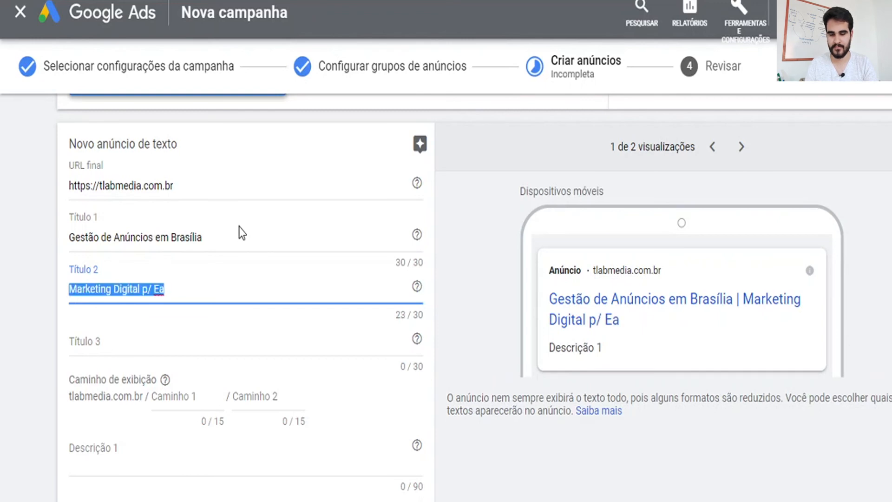
pyautogui.write('Especializados e')
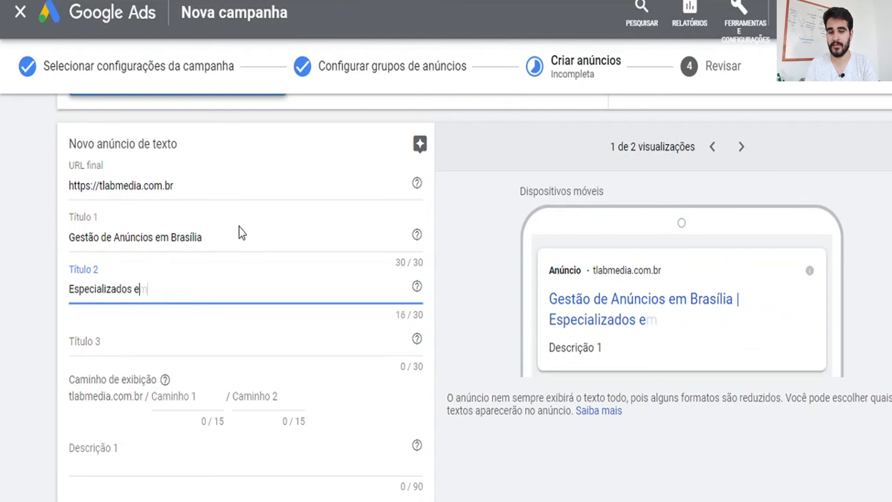
pyautogui.write('m Negócios Locais')
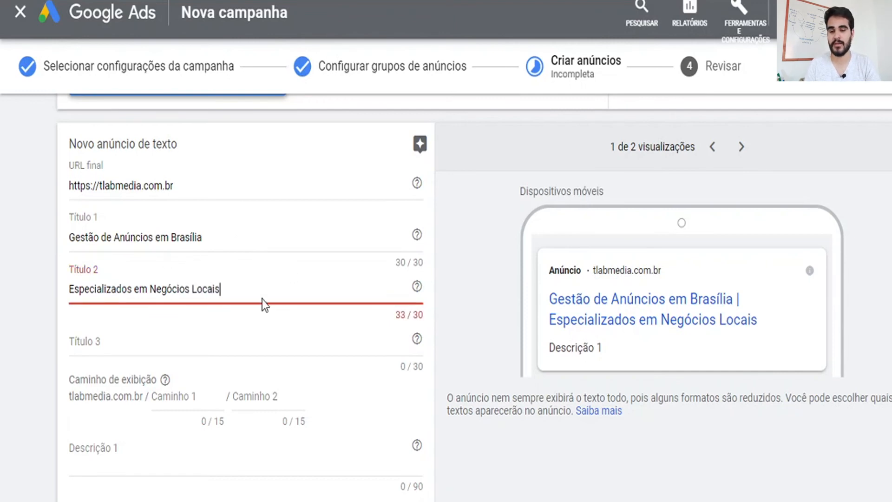
pyautogui.press('BackSpace')
pyautogui.click(188, 286)
pyautogui.press('BackSpace')
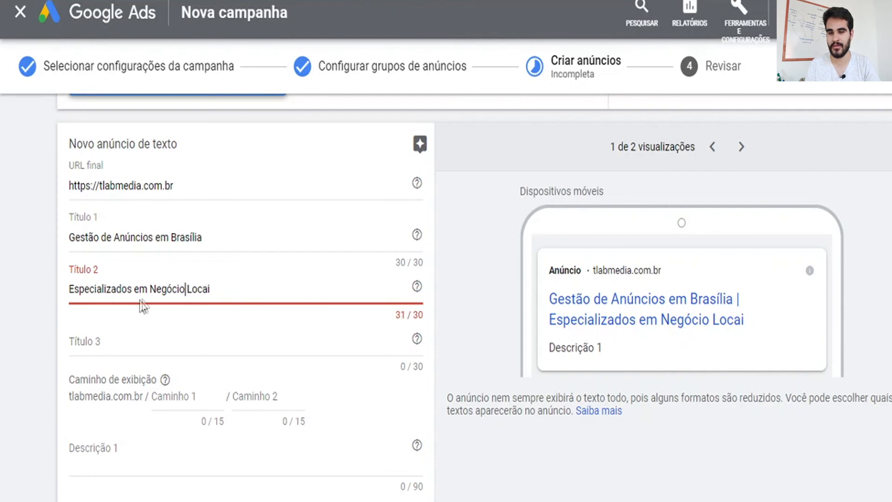
pyautogui.doubleClick(144, 286)
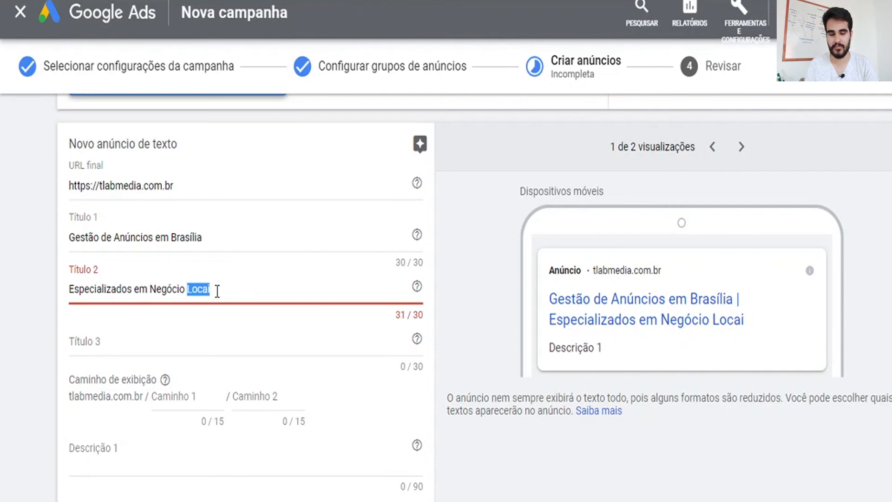
# Set title 2 of the text ad to "Especialização: Negócio Local"
pyautogui.tripleClick(217, 291)
pyautogui.write('Especialização')
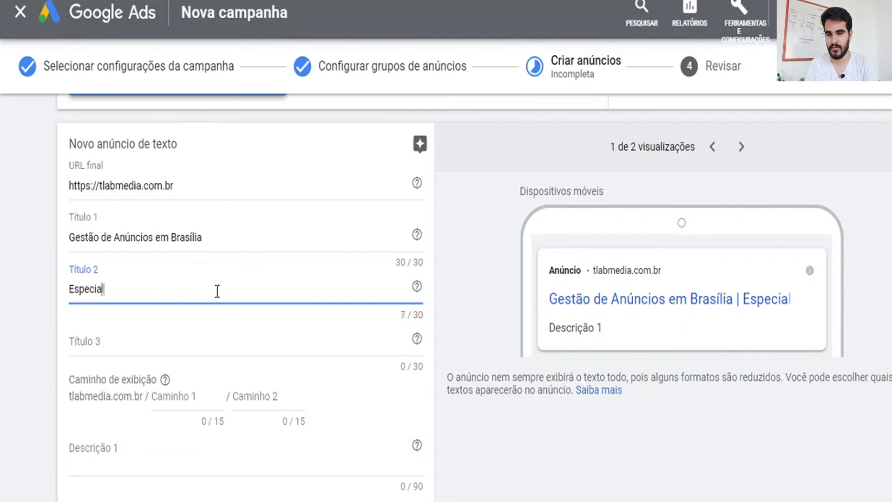
pyautogui.write(' em NEgóci')
pyautogui.press('BackSpace')
pyautogui.press('BackSpace')
pyautogui.press('BackSpace')
pyautogui.press('BackSpace')
pyautogui.press('BackSpace')
pyautogui.write('egócio Local')
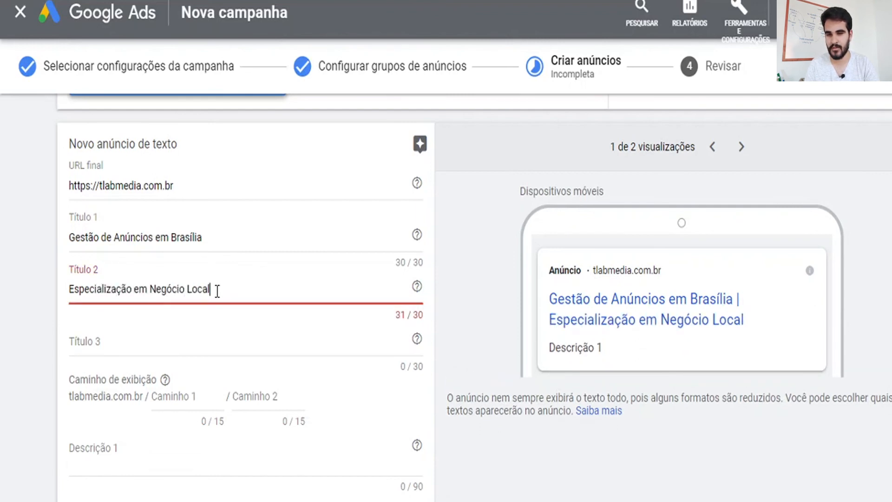
pyautogui.click(148, 288)
pyautogui.press('BackSpace')
pyautogui.press('BackSpace')
pyautogui.press('BackSpace')
pyautogui.write(':')
# Set title 3 of the text ad to "Planos a Partir de R$ X Reais"
pyautogui.click(154, 333)
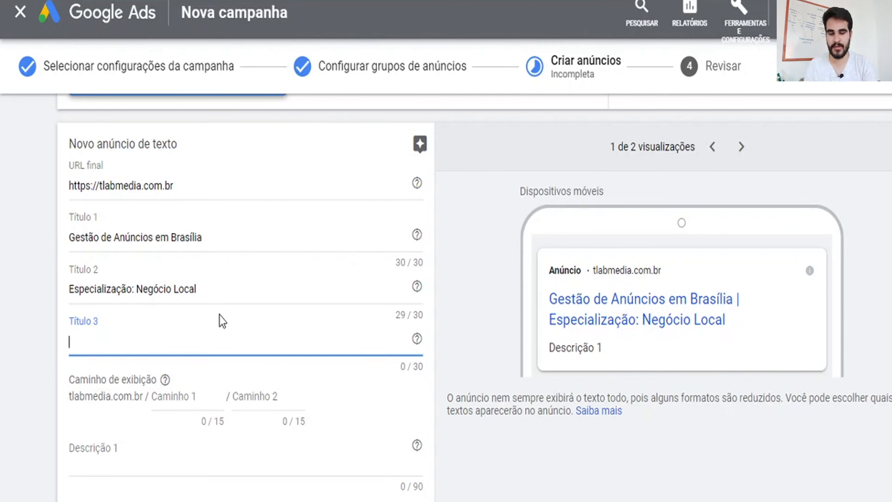
pyautogui.write('Planos a Paritr')
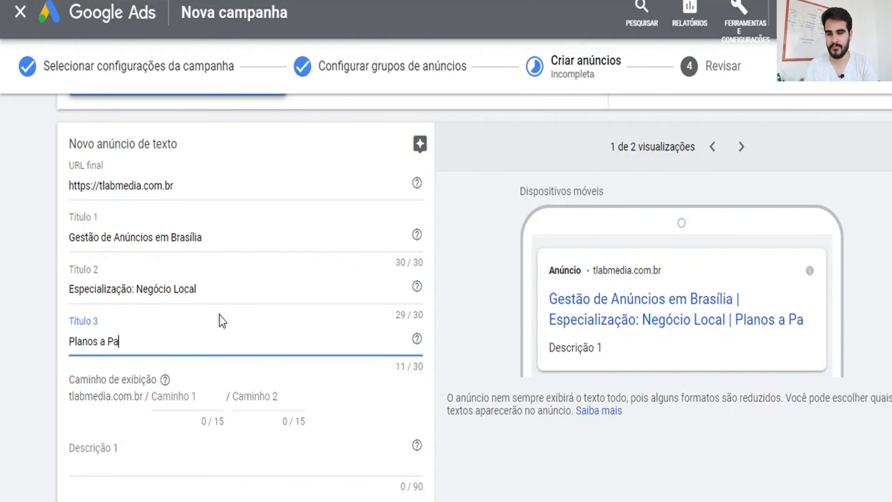
pyautogui.press('BackSpace')
pyautogui.press('BackSpace')
pyautogui.write('r de X')
pyautogui.press('BackSpace')
pyautogui.press('BackSpace')
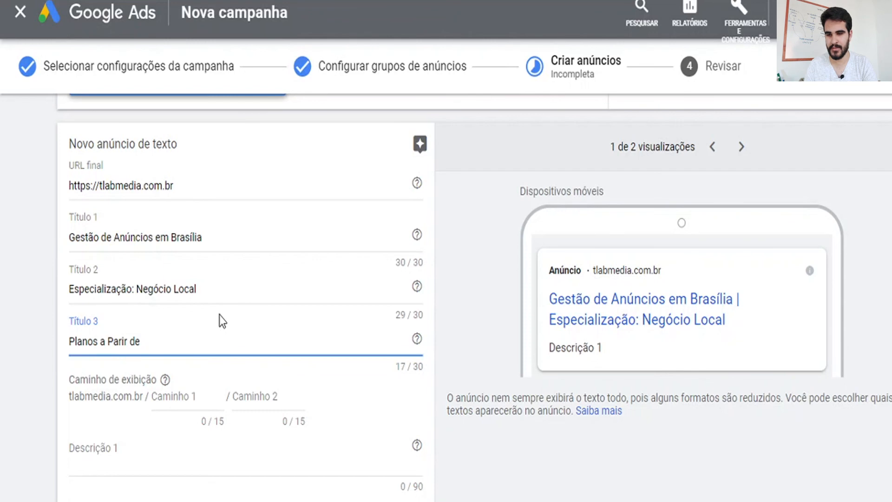
pyautogui.press('BackSpace')
pyautogui.press('BackSpace')
pyautogui.press('BackSpace')
pyautogui.press('BackSpace')
pyautogui.press('BackSpace')
pyautogui.write('tir de R$')
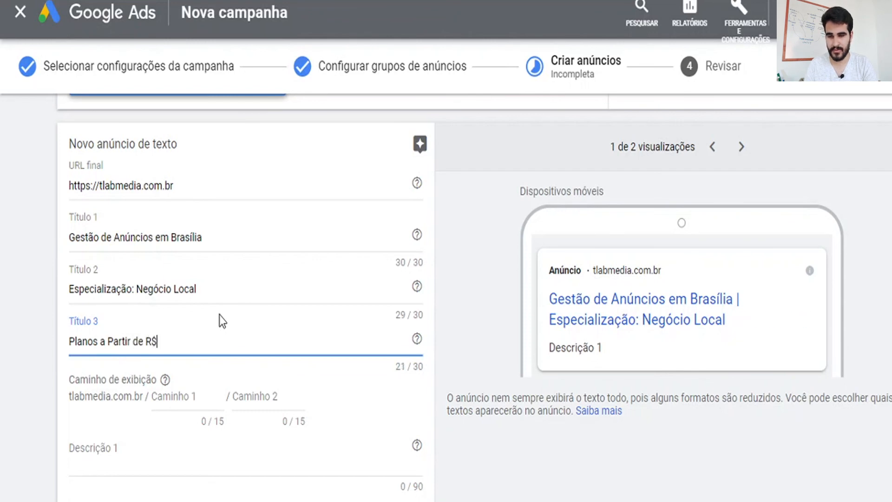
pyautogui.write(' X Reais')
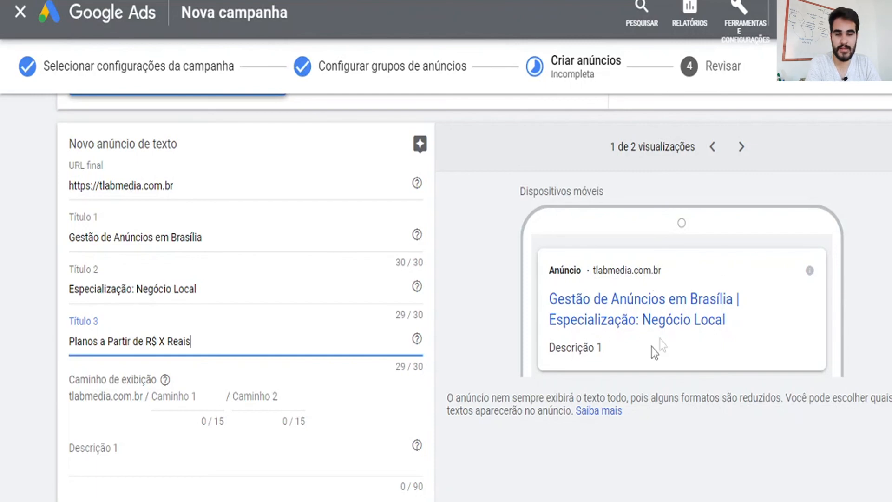
pyautogui.scroll(-1, 659, 330)
pyautogui.scroll(1, 296, 267)
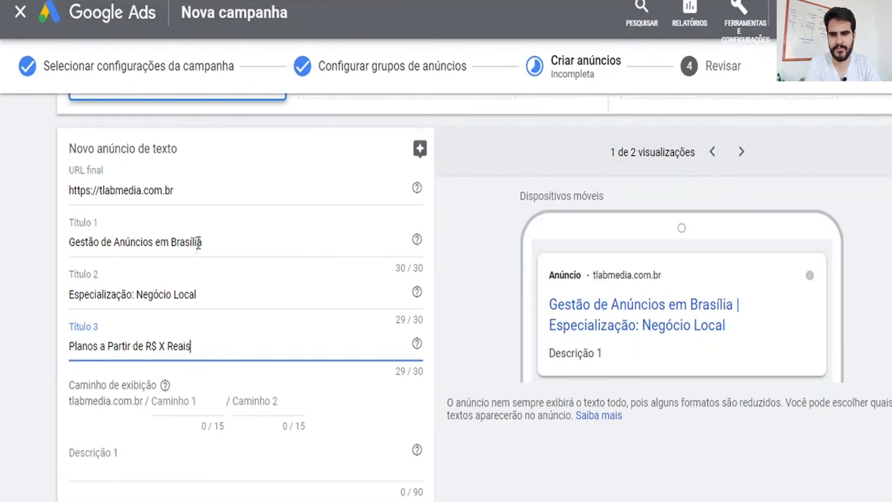
# Set description 1 of the text ad to "Somos Especializados em Negócios Locais. Aumente o Seu Faturamento com Anúncios Online"
pyautogui.scroll(-3, 190, 333)
pyautogui.click(121, 285)
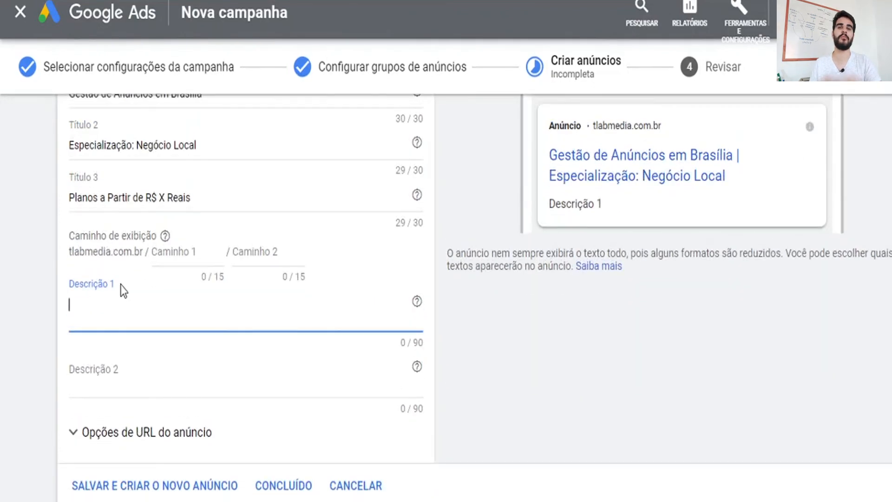
pyautogui.write('Somos Especializa')
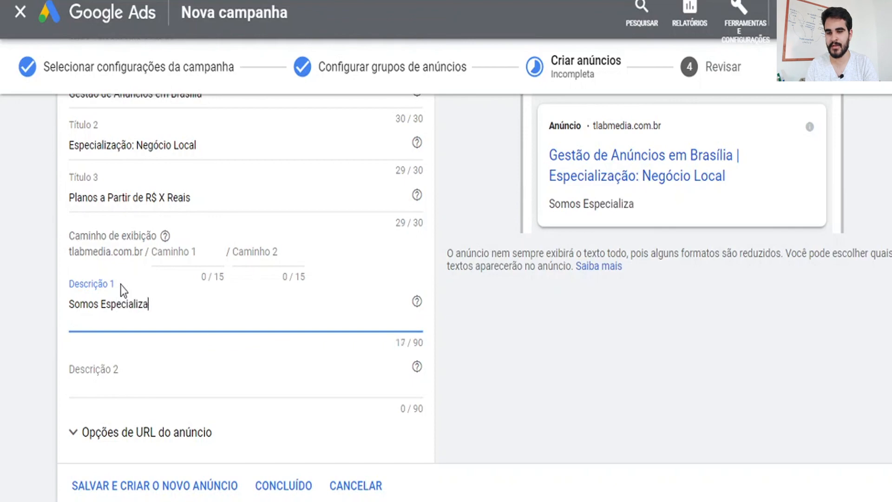
pyautogui.write('dos em Negócios Locais.')
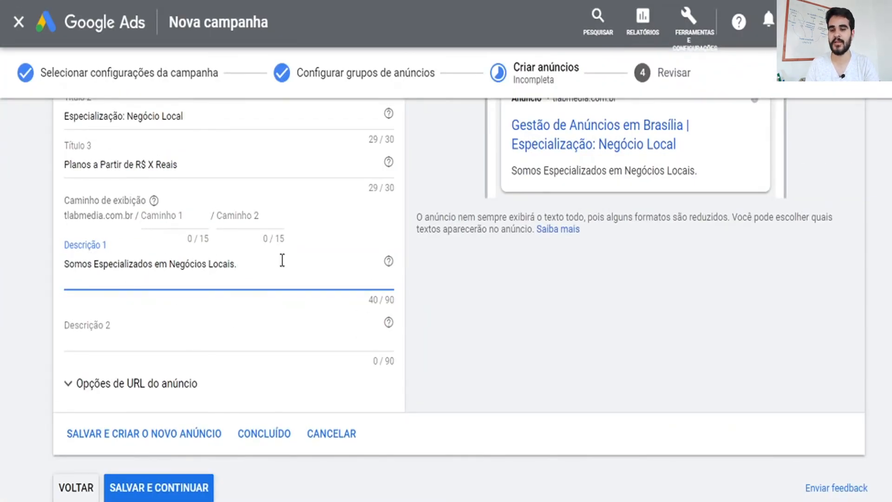
pyautogui.write('Aumente o Seu Fatur')
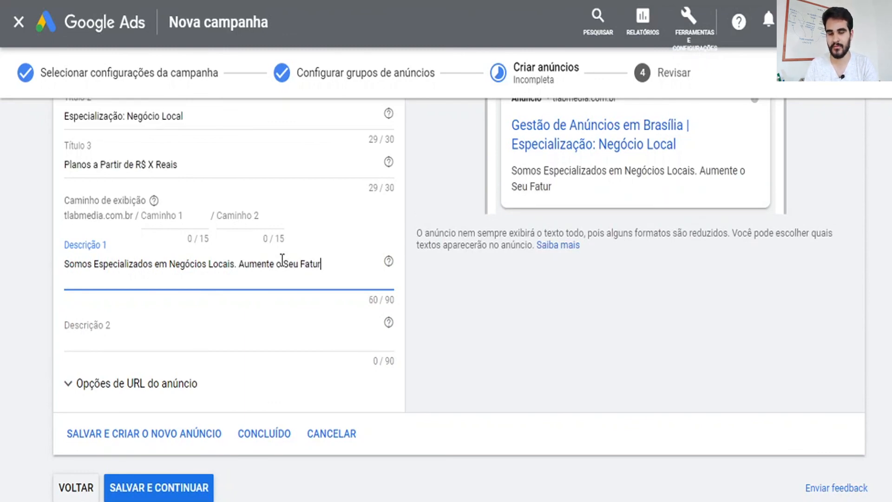
pyautogui.write('amento com An')
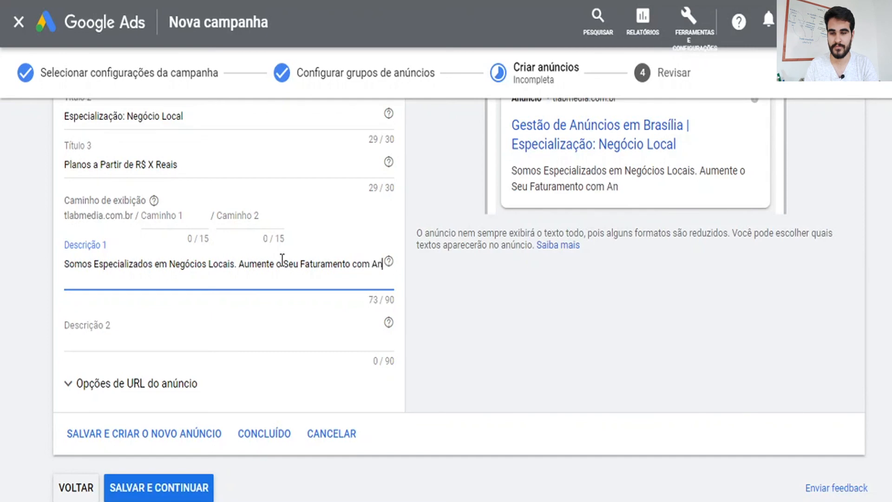
pyautogui.write('úncios Online')
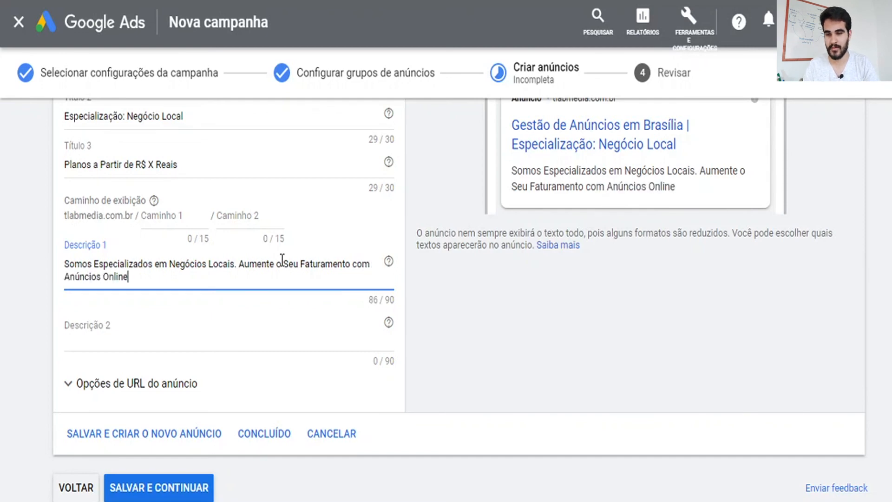
# Set description 2 of the text ad to "Entre em Contato Conosco via Telefone ou por Mensagem."
pyautogui.click(166, 330)
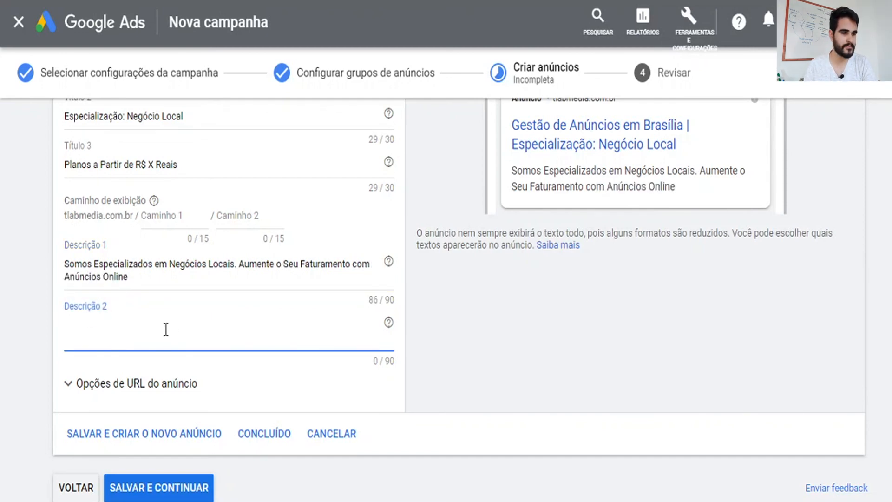
pyautogui.write('Entre em Contato c')
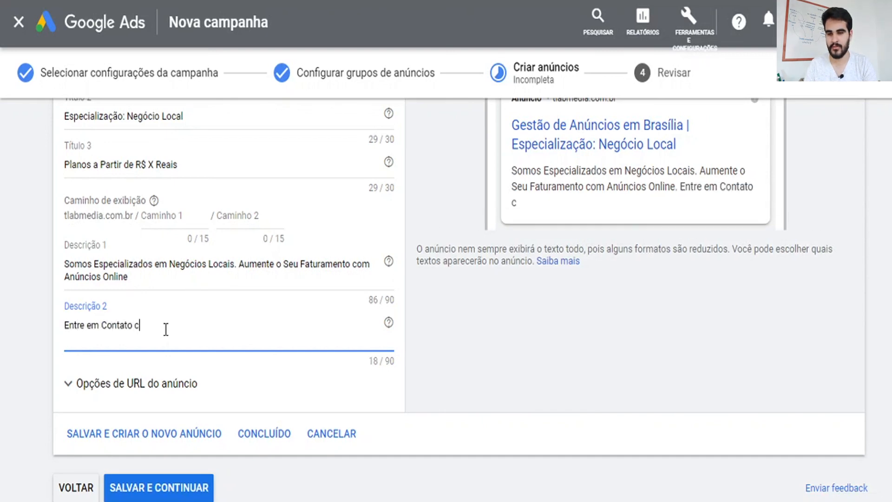
pyautogui.press('BackSpace')
pyautogui.write('Conosco via Telefone ou')
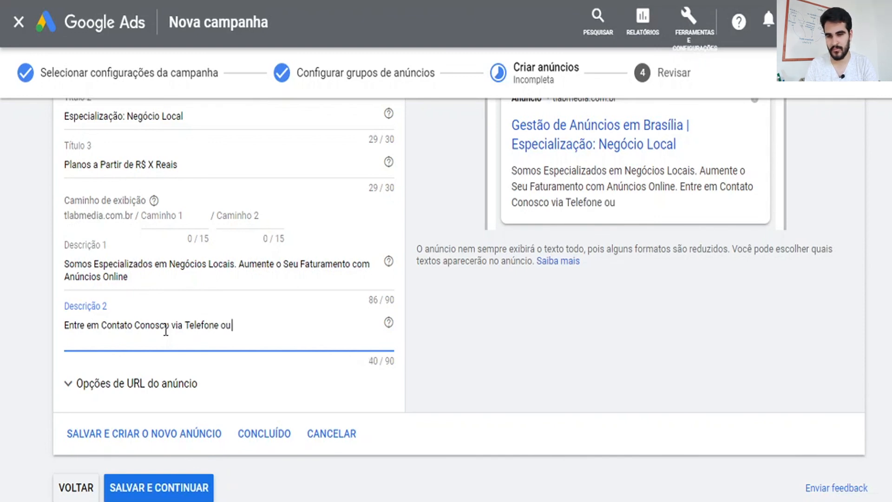
pyautogui.write('Mensagem.')
pyautogui.scroll(2, 165, 335)
pyautogui.scroll(-2, 612, 274)
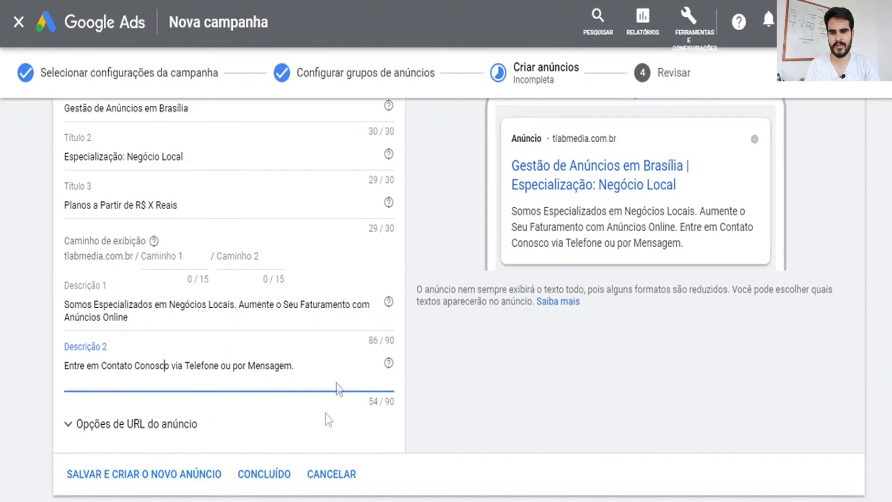
pyautogui.scroll(-2, 325, 413)
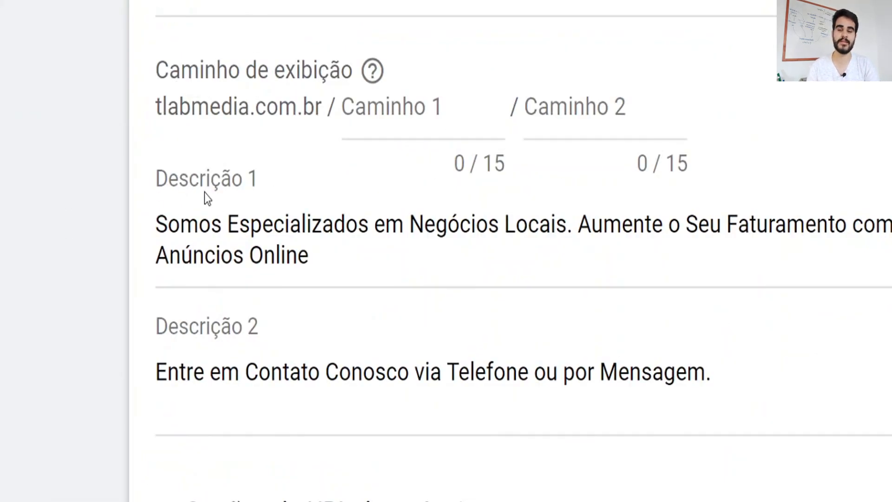
# Compare the text ad's two descriptions with the description line of the Americanas ad in the Google results for "celular samsung a10"
pyautogui.scroll(1, 204, 192)
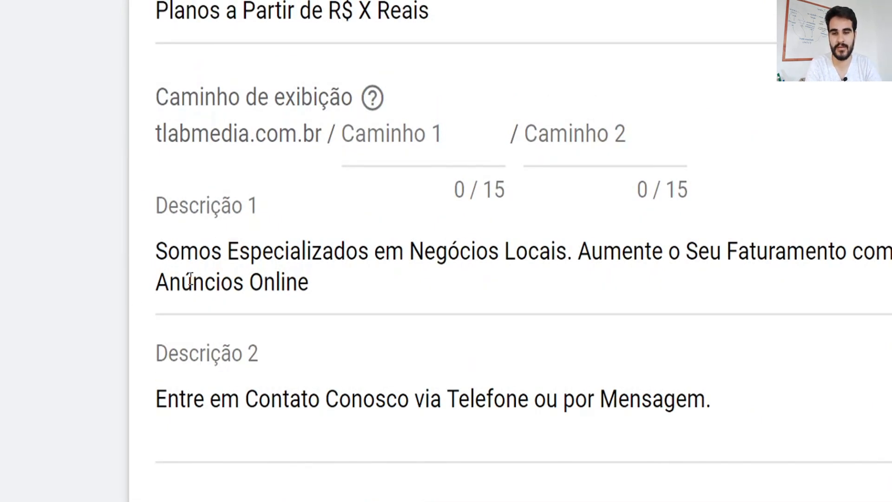
pyautogui.moveTo(334, 271); pyautogui.dragTo(118, 237)
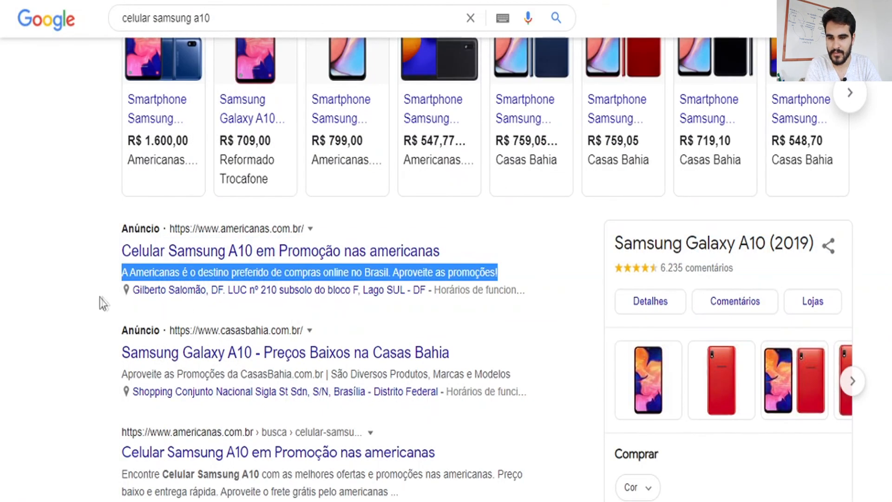
pyautogui.click(55, 291)
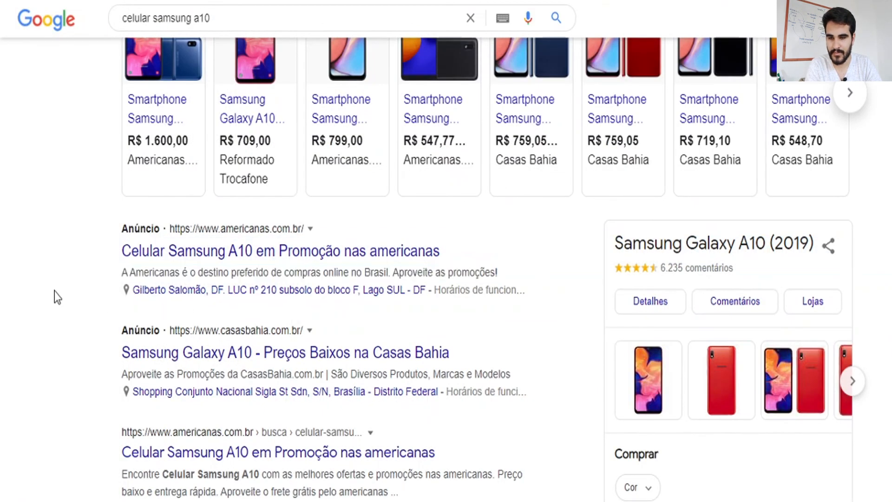
pyautogui.scroll(-1, 172, 362)
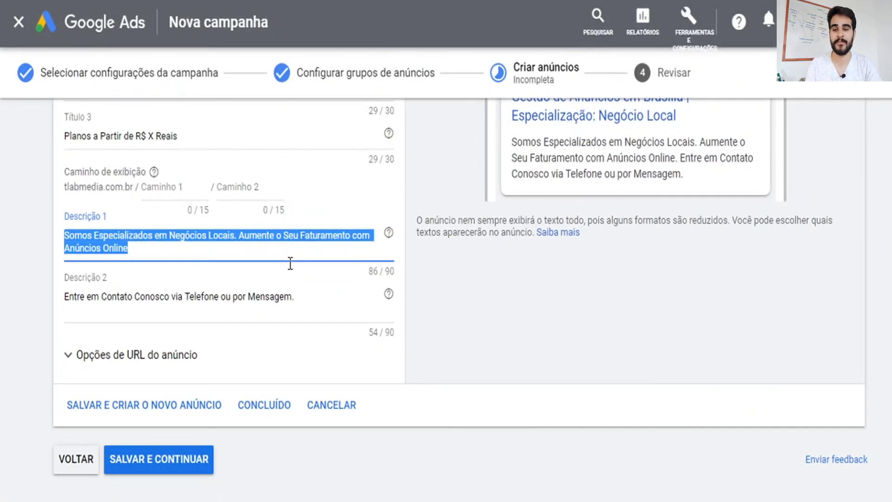
pyautogui.click(358, 261)
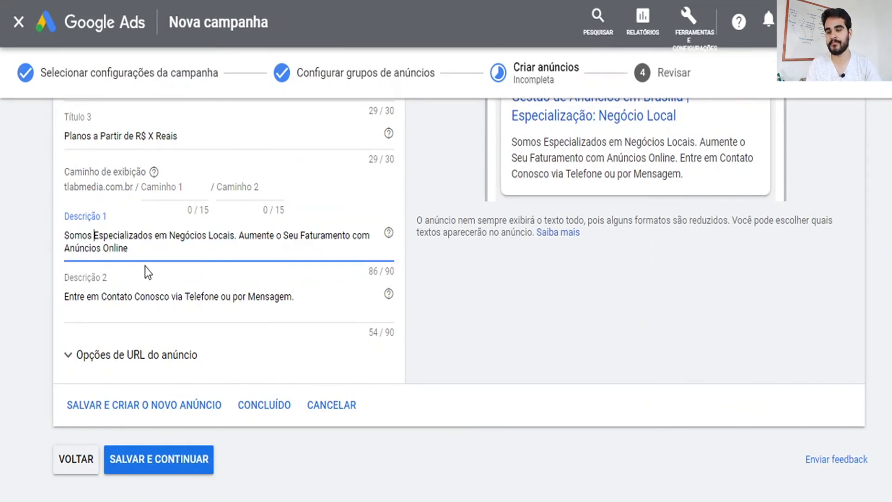
pyautogui.tripleClick(115, 248)
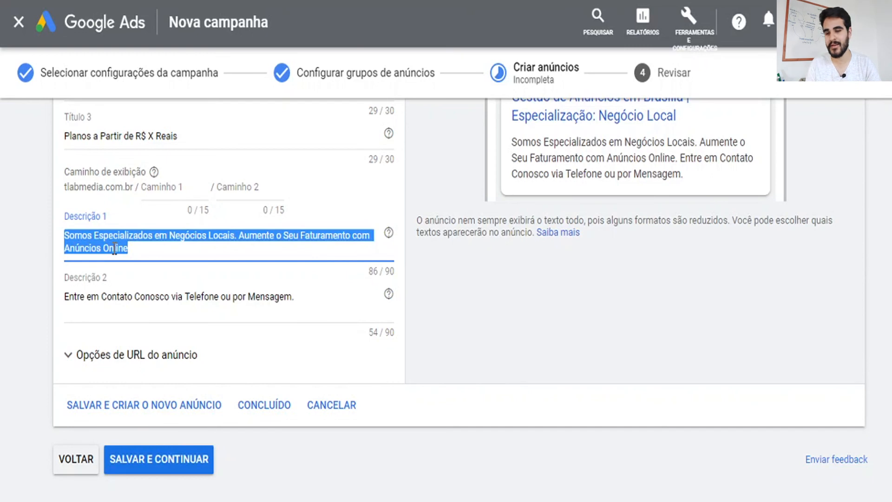
pyautogui.click(156, 307)
pyautogui.doubleClick(156, 306)
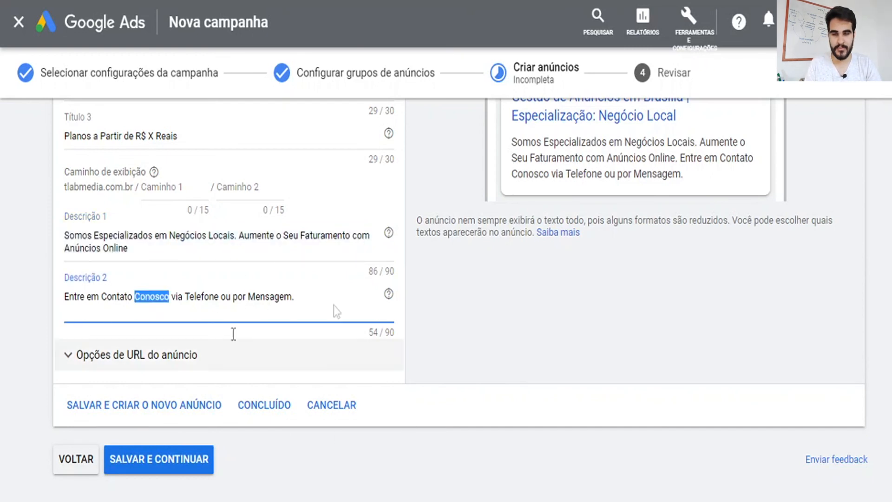
pyautogui.click(478, 333)
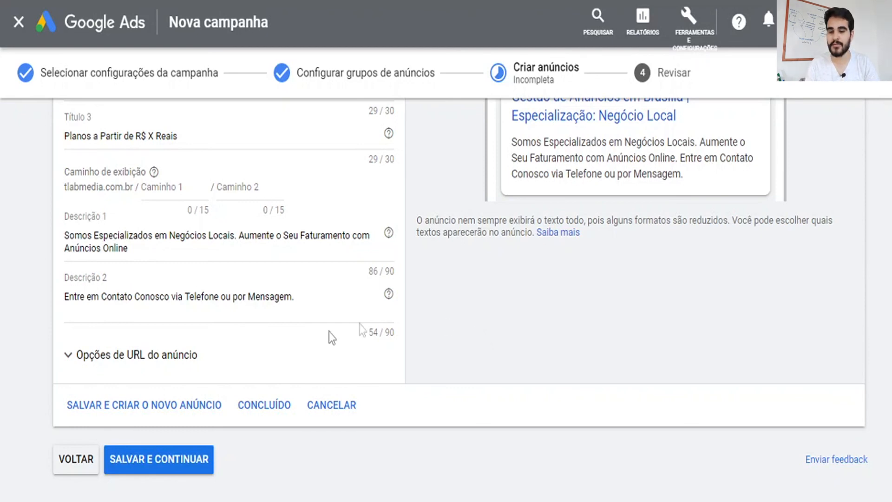
# Save the text ad, continue to the campaign review and read the suggestions about ad extensions and responsive search ads
pyautogui.click(163, 463)
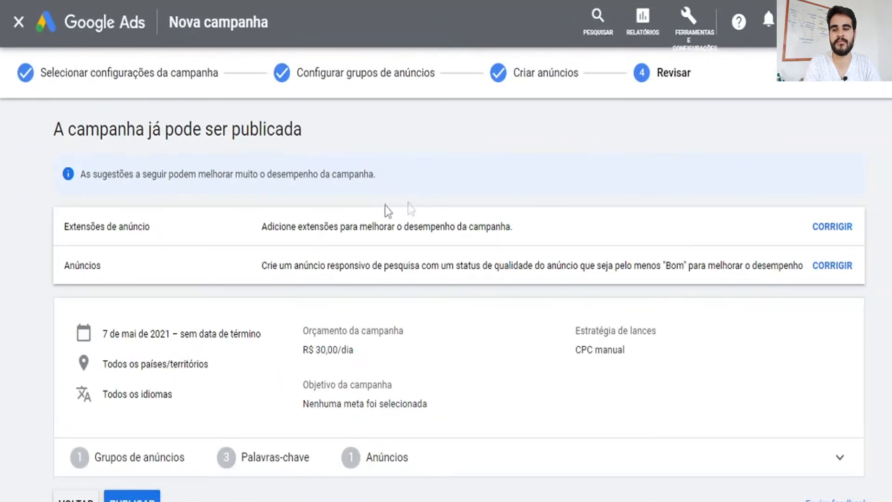
pyautogui.moveTo(93, 226); pyautogui.dragTo(512, 231)
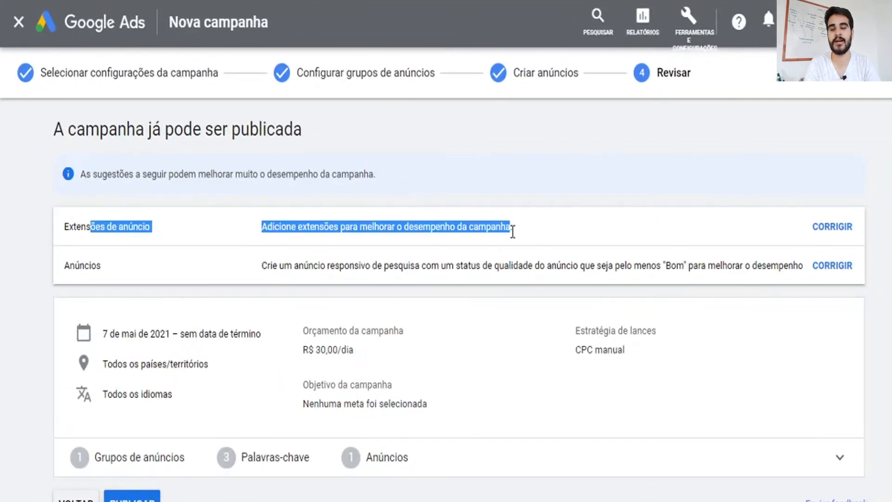
pyautogui.tripleClick(364, 264)
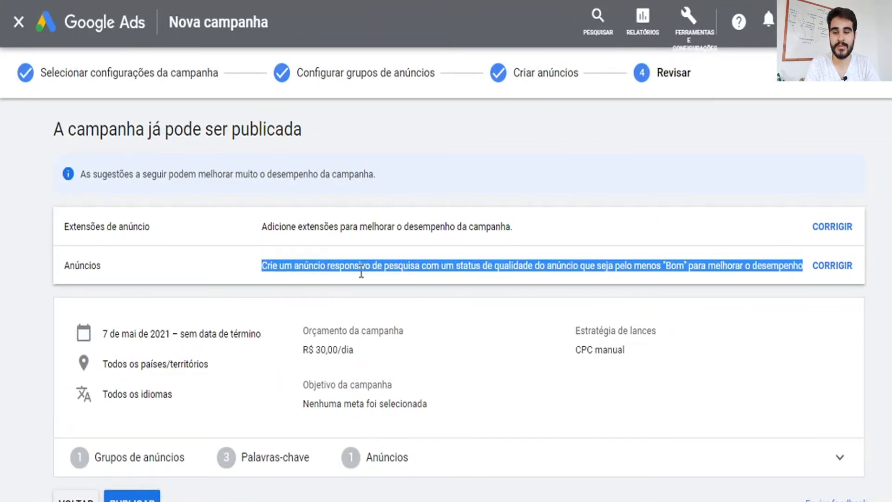
pyautogui.doubleClick(99, 263)
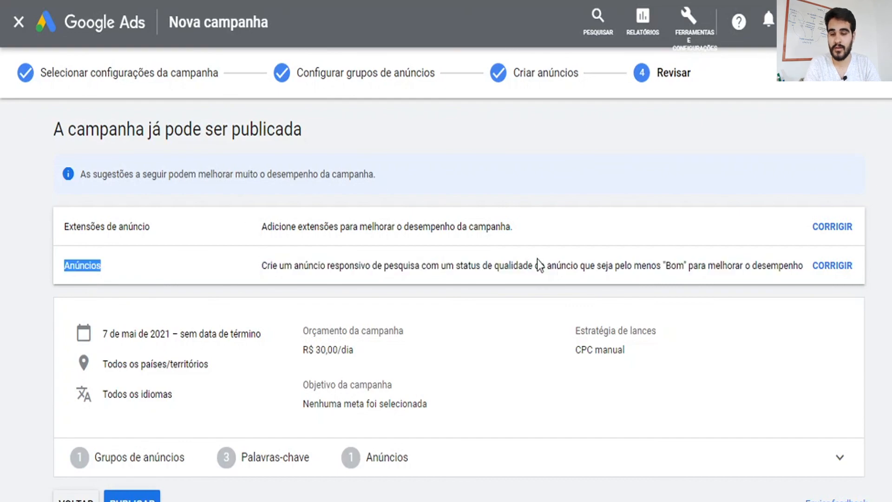
pyautogui.scroll(-2, 327, 425)
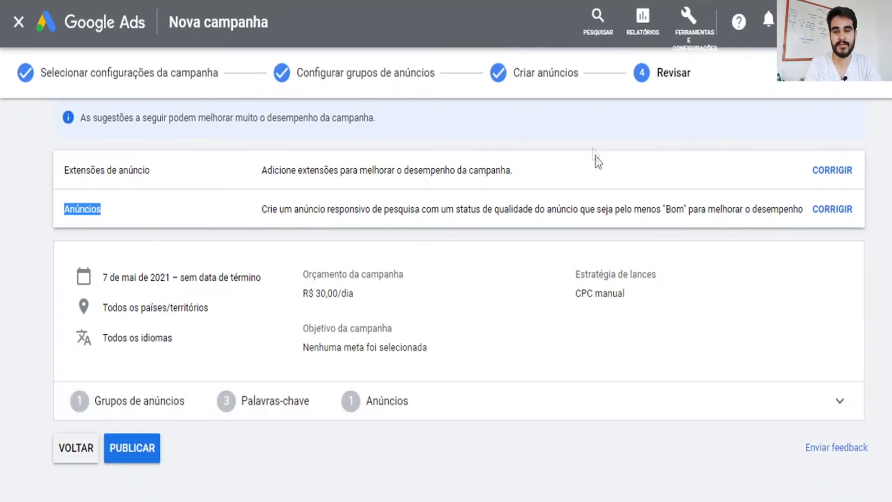
# Publish the campaign and look over its overview, including the performance chart, keywords and ad preview
pyautogui.click(138, 443)
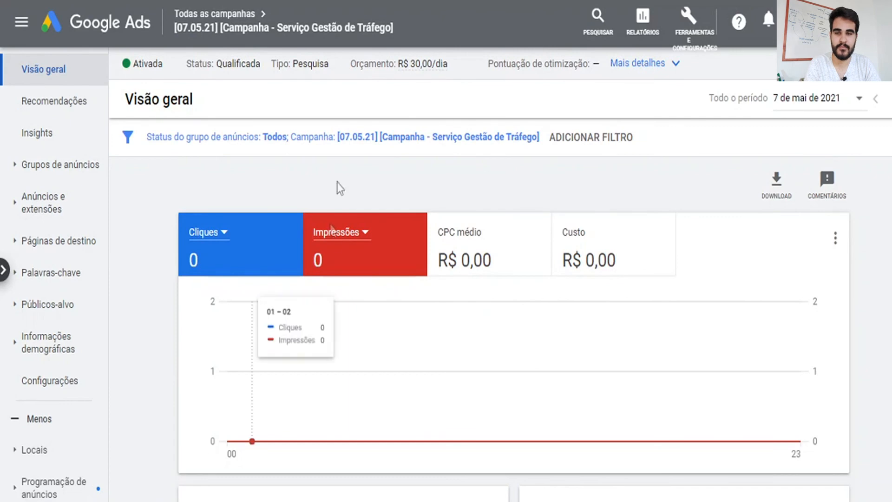
pyautogui.scroll(-4, 333, 237)
pyautogui.scroll(-1, 332, 241)
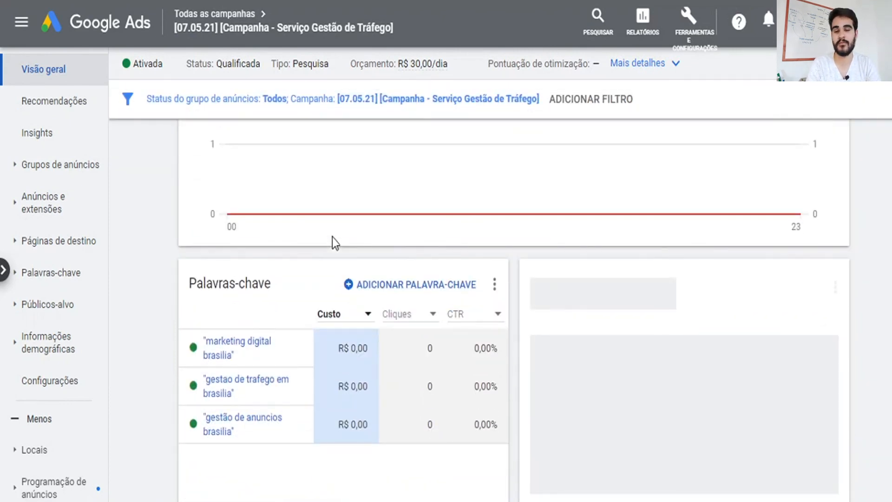
pyautogui.scroll(5, 332, 237)
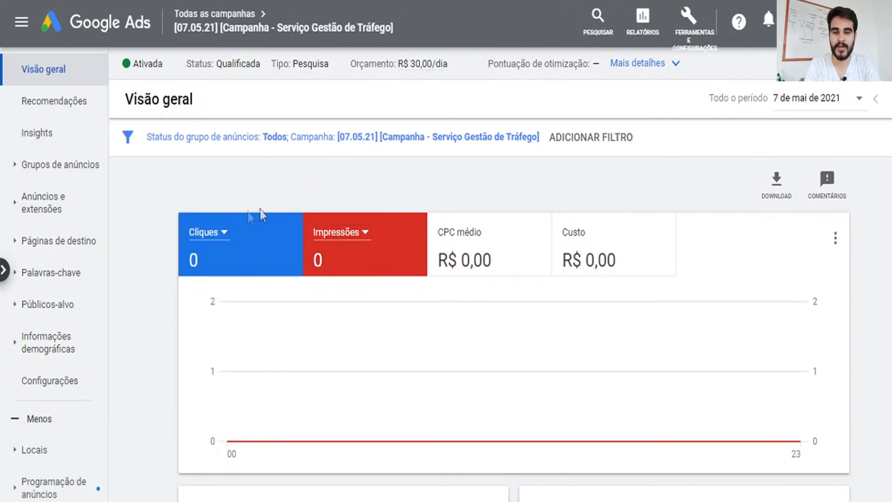
pyautogui.scroll(-6, 386, 200)
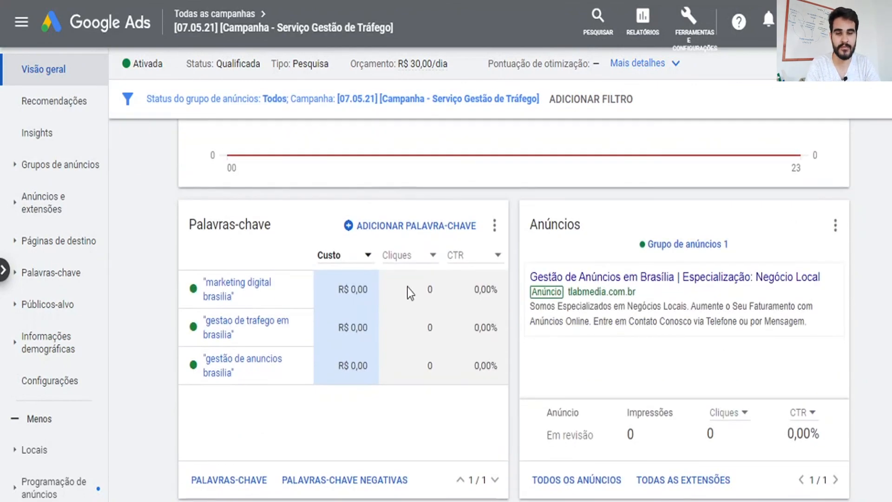
pyautogui.scroll(-3, 465, 297)
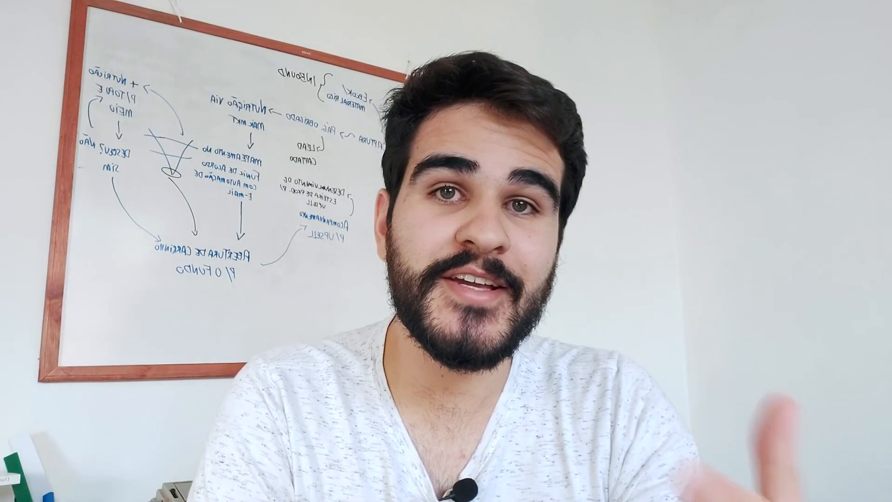